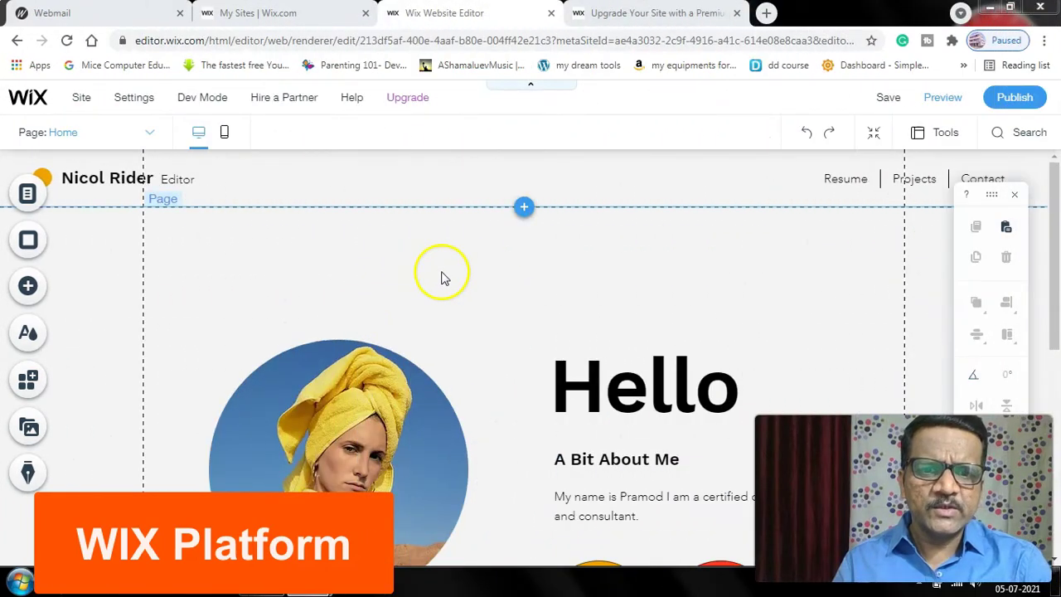
- Start saving the site and replace the free address name my-site-1 with 'my first website'
left_click(429, 299)
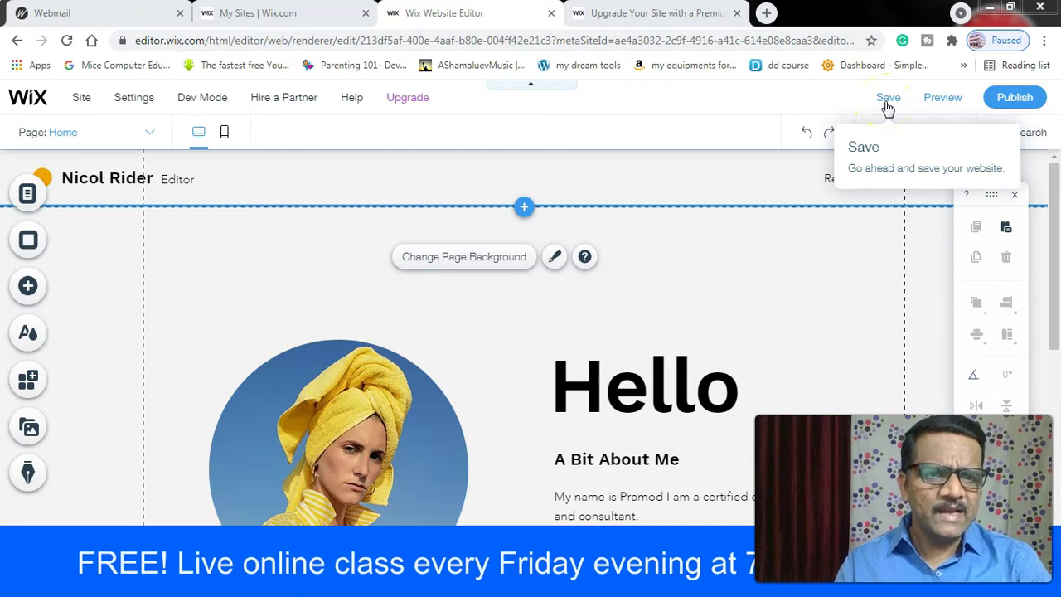
left_click(894, 103)
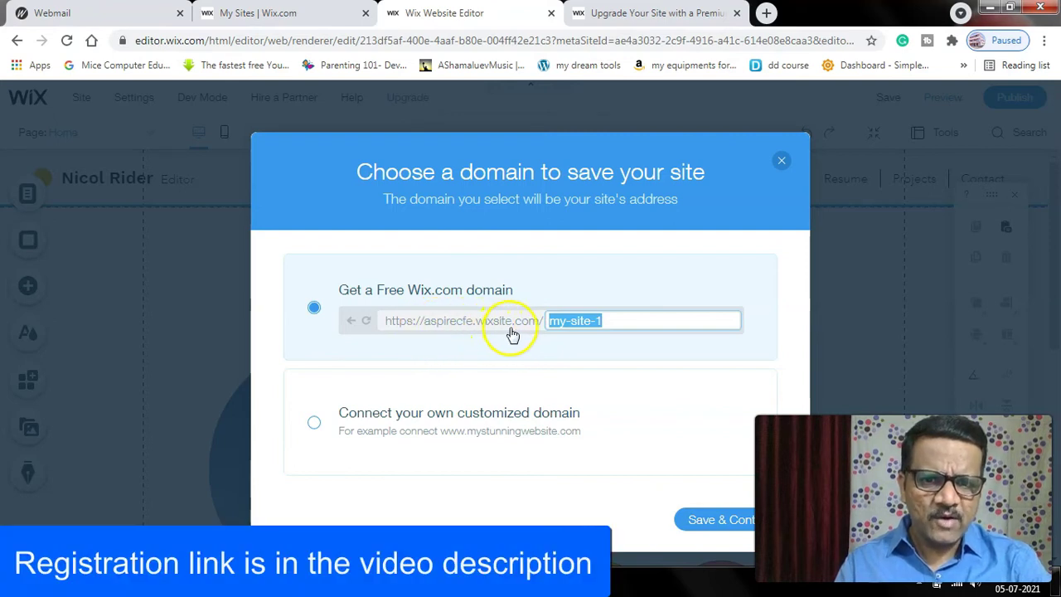
left_click(625, 321)
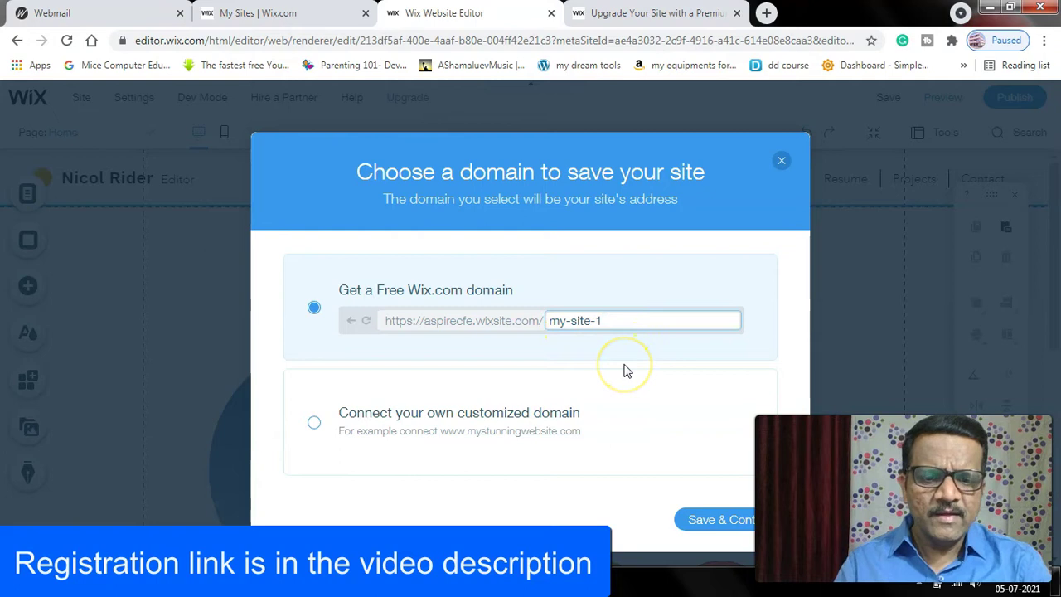
key("BackSpace")
key("BackSpace")
key("BackSpace")
key("BackSpace")
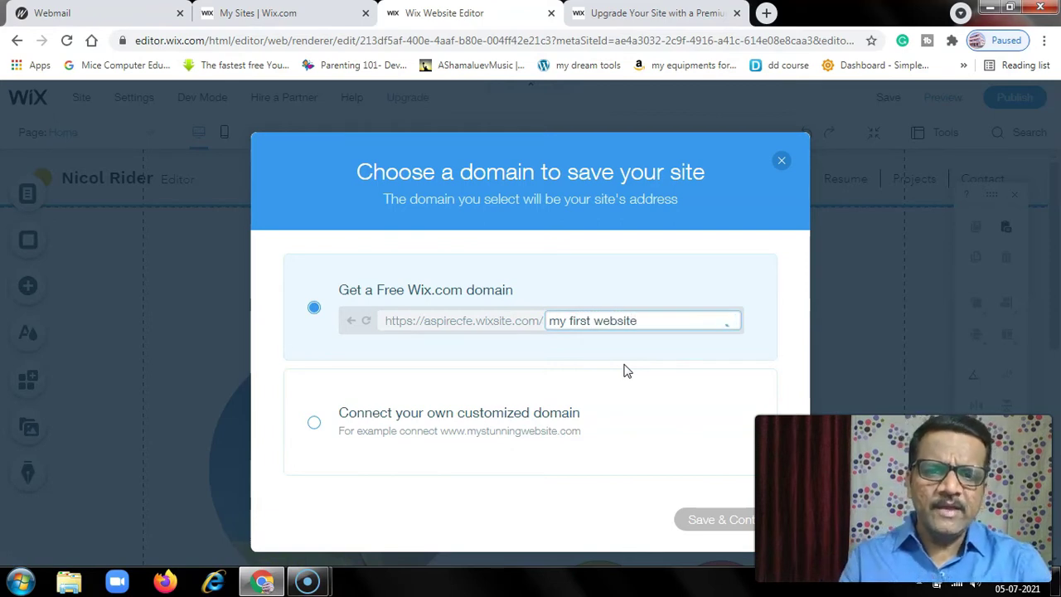
left_click(487, 370)
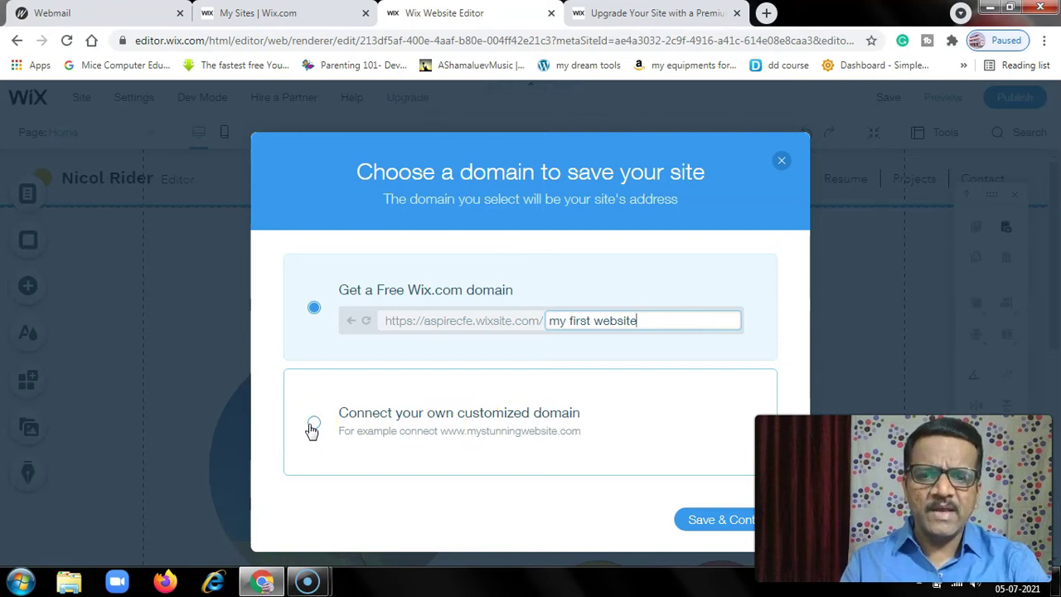
- Keep the free Wix.com domain, save the site, and dismiss the saved confirmation
left_click(314, 424)
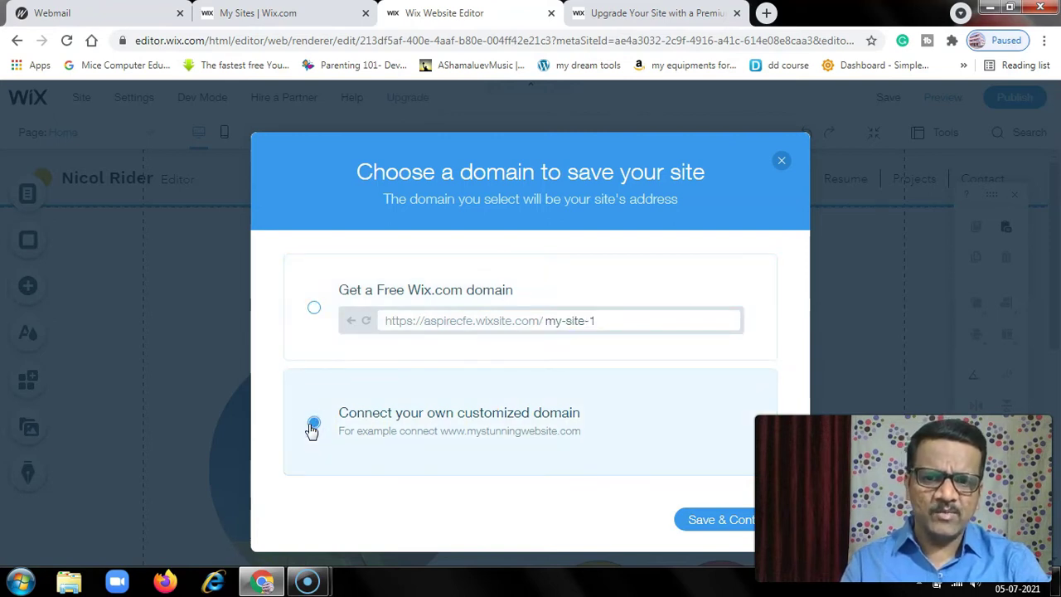
left_click(313, 309)
left_click(706, 520)
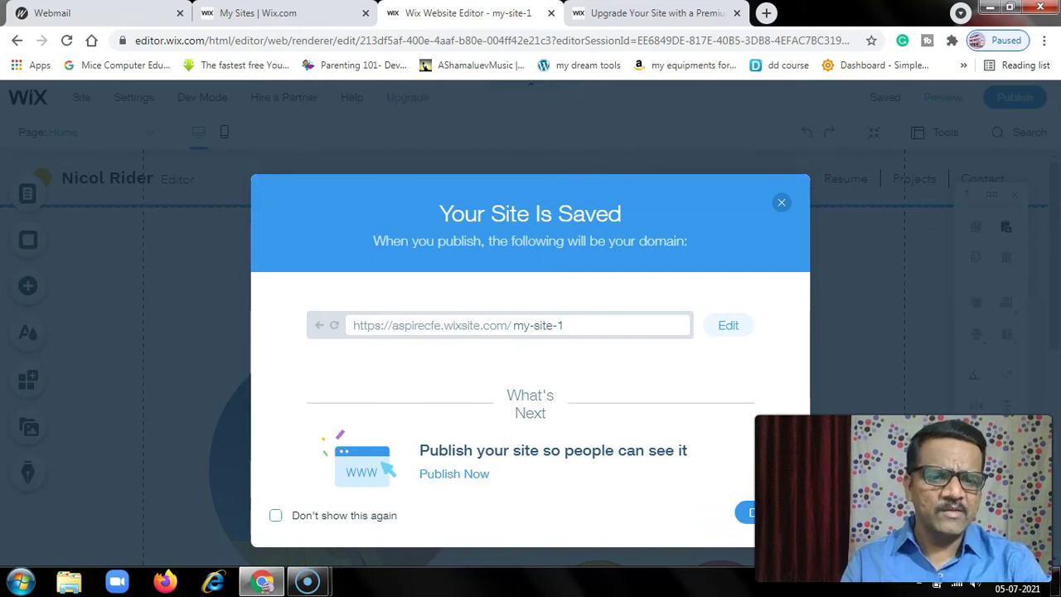
left_click(740, 514)
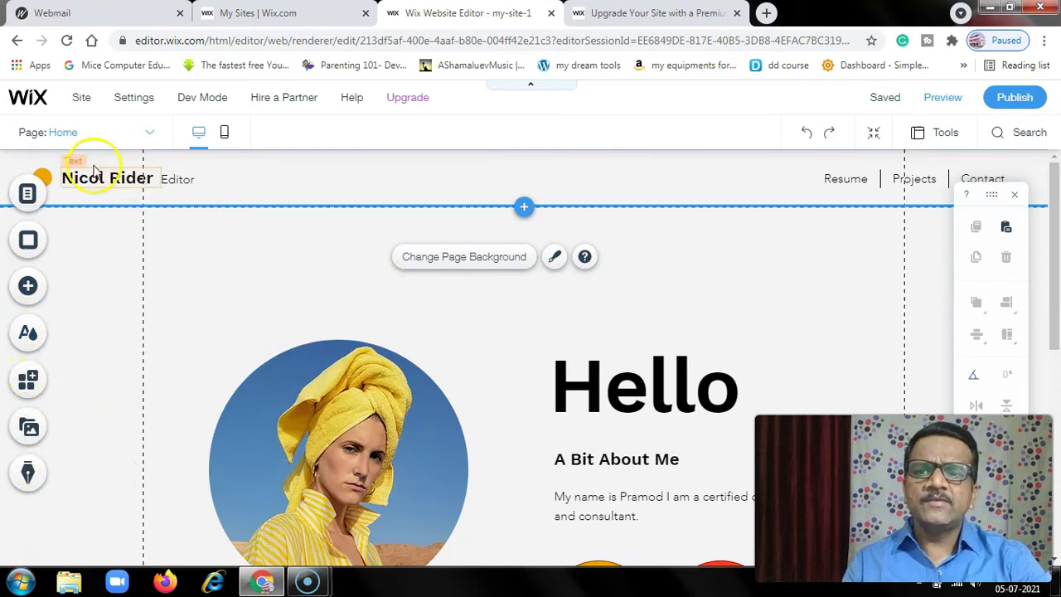
- Switch to the Resume page and scroll through its content, including the Writer at Large paragraph
left_click(69, 137)
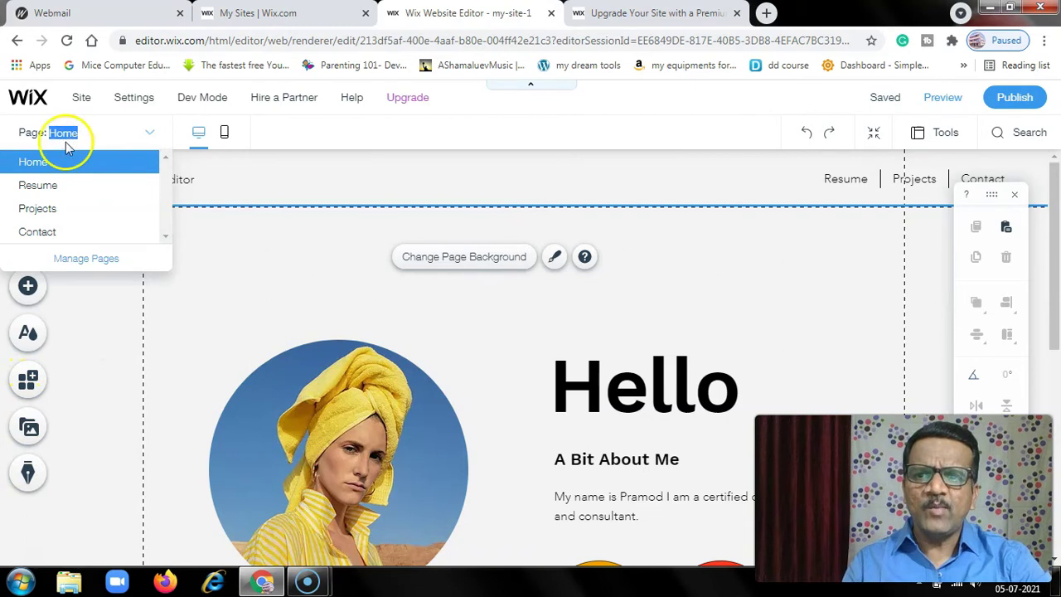
left_click(50, 189)
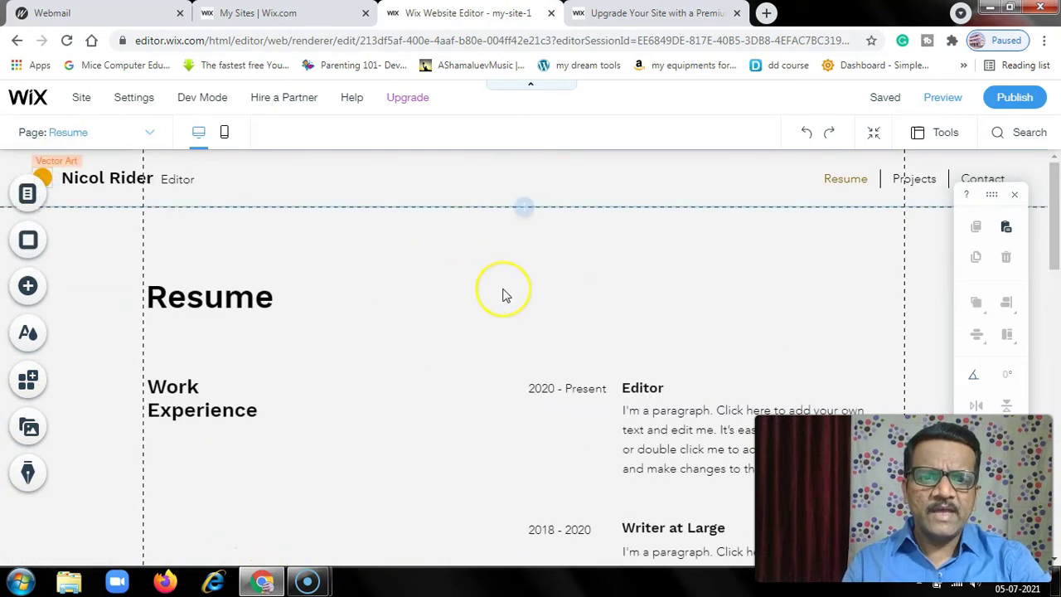
scroll(506, 296, "down", 5)
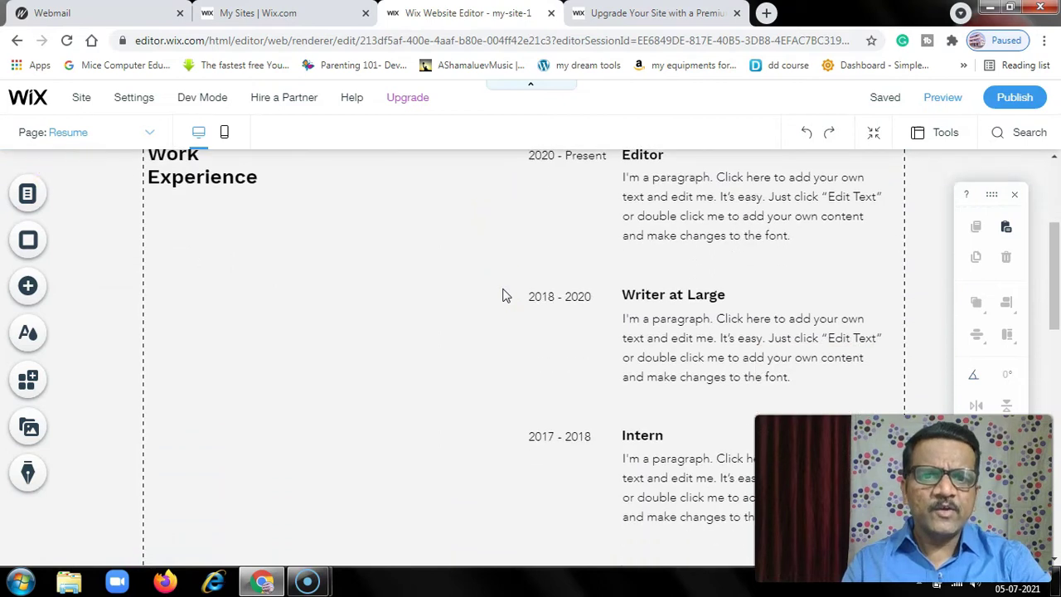
scroll(505, 296, "down", 5)
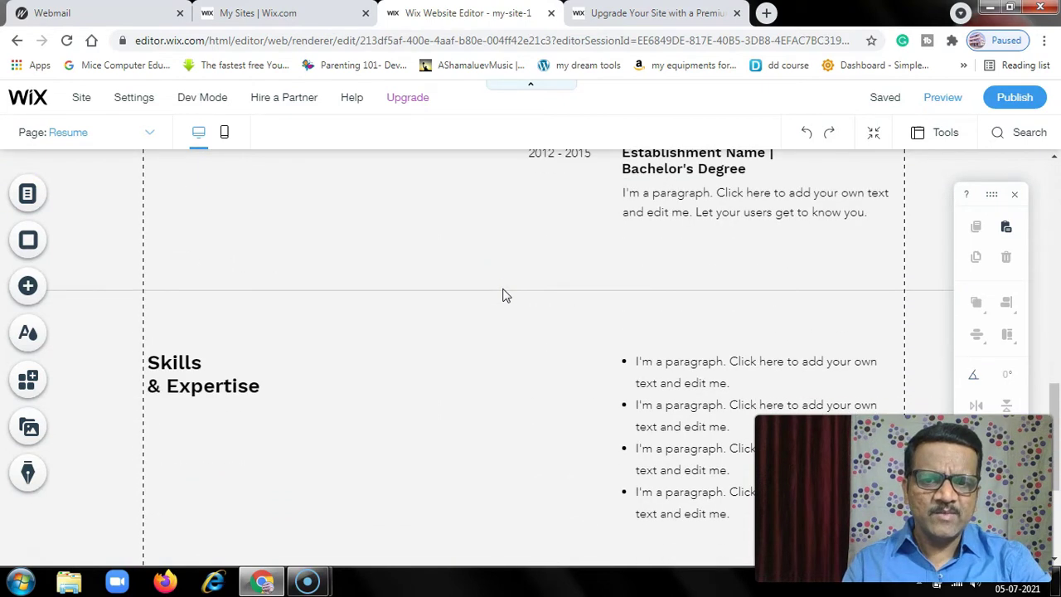
scroll(503, 293, "up", 8)
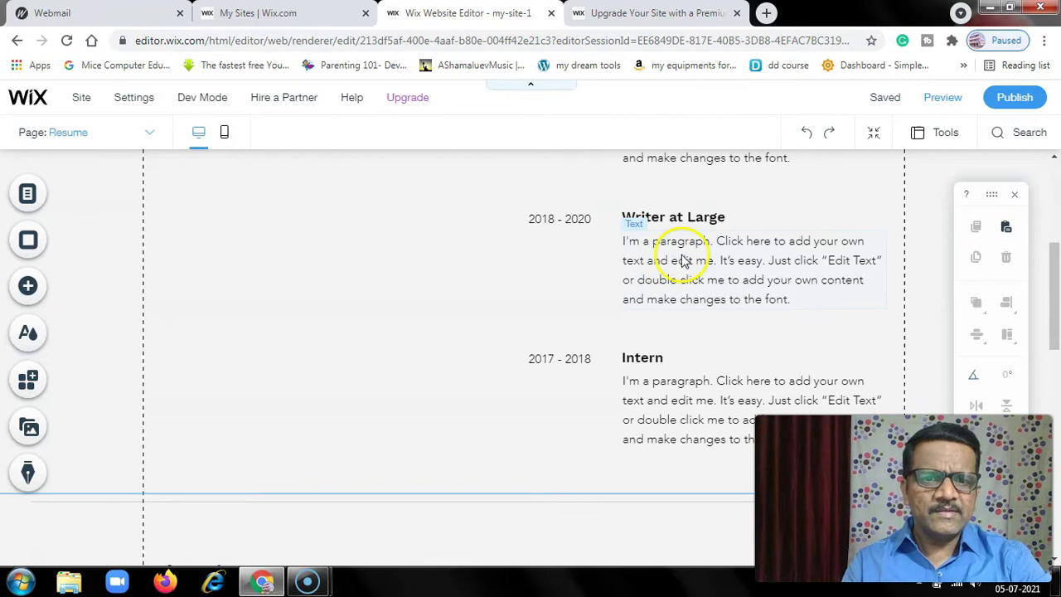
left_click(680, 257)
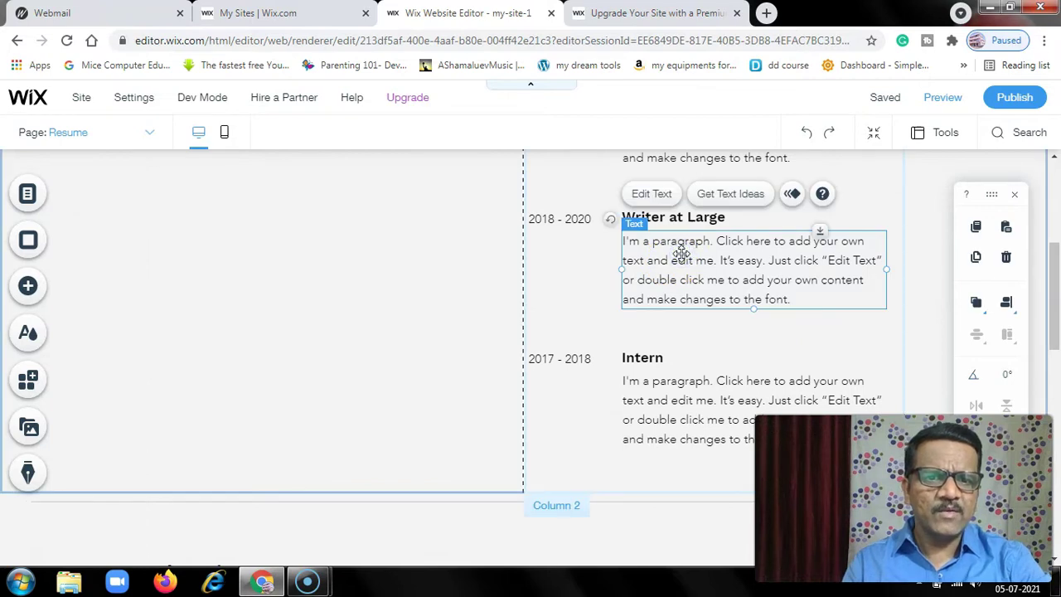
scroll(599, 325, "down", 8)
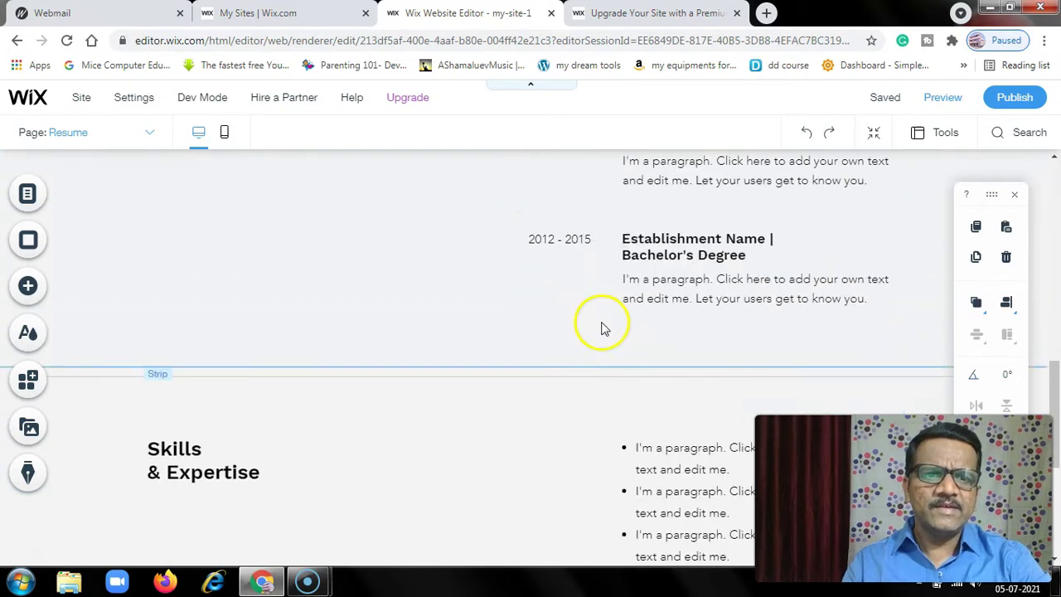
- Switch to the Projects page and scroll through the Project Name 01 and 02 sections
left_click(144, 135)
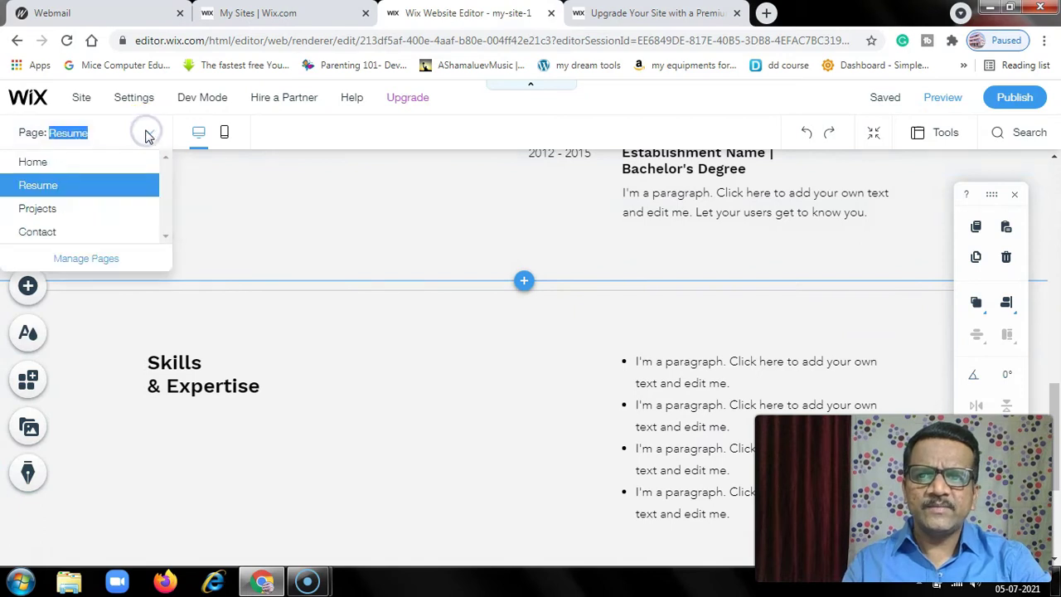
left_click(40, 210)
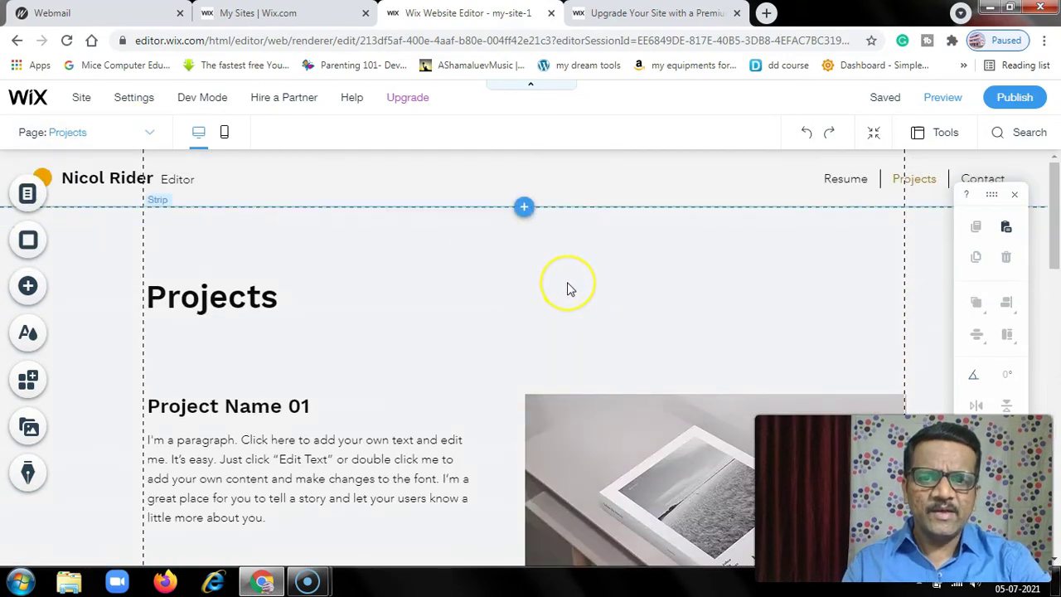
scroll(569, 284, "down", 2)
scroll(567, 281, "down", 2)
scroll(567, 281, "up", 1)
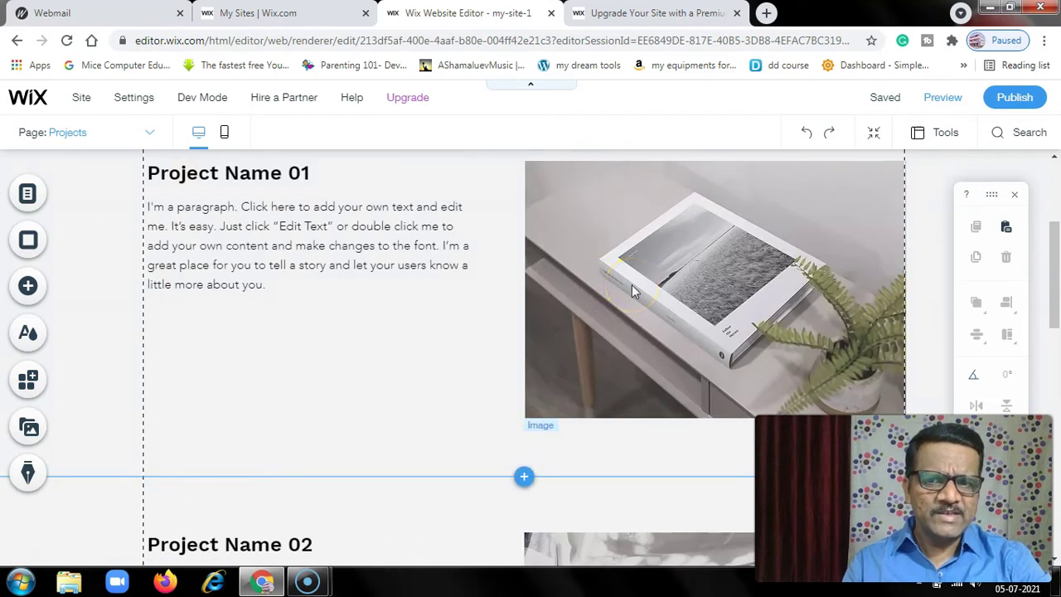
scroll(330, 258, "down", 3)
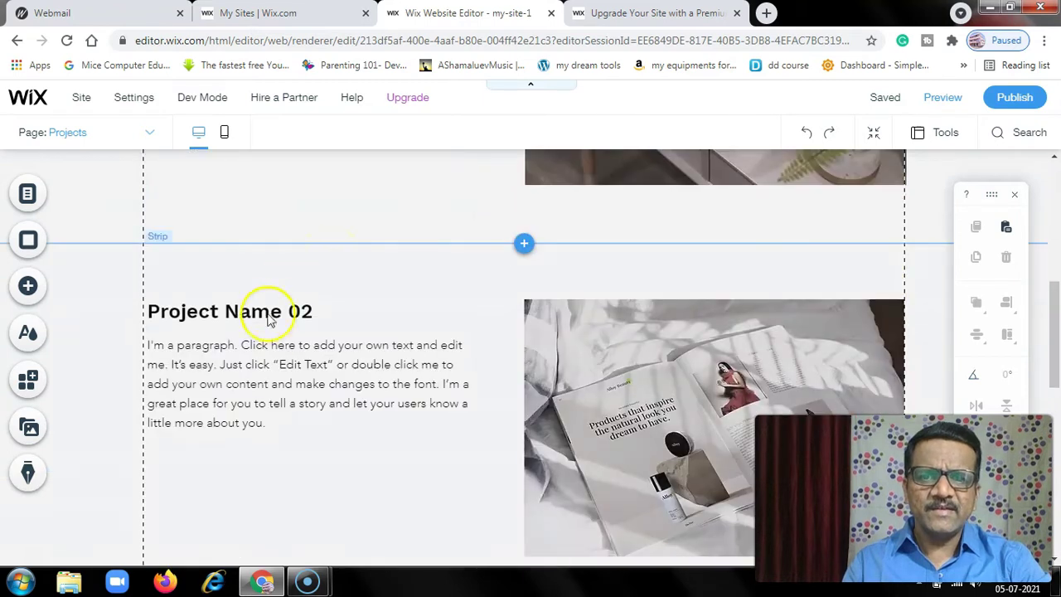
scroll(604, 366, "down", 7)
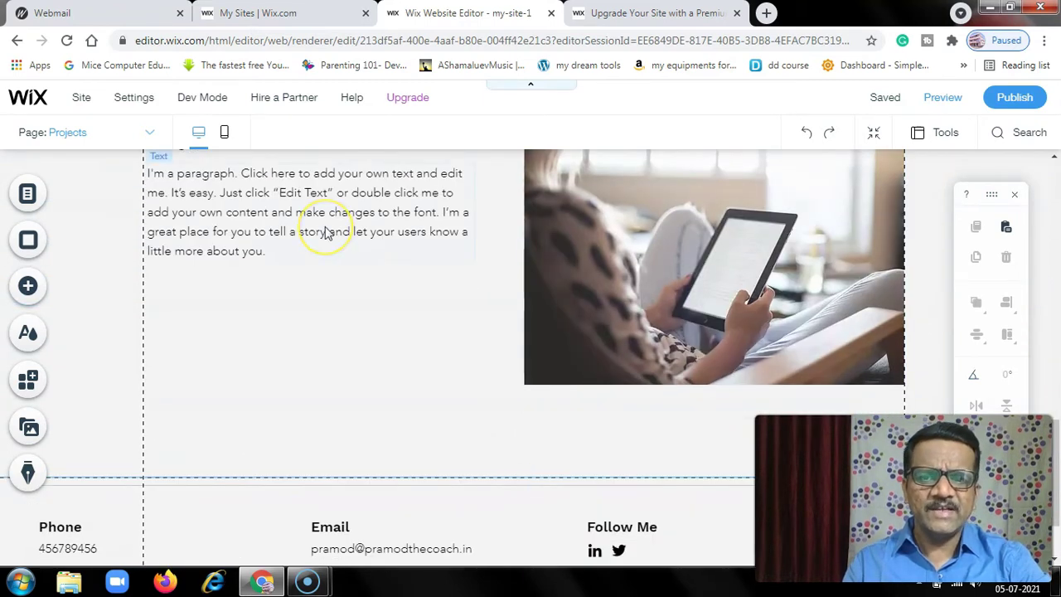
scroll(325, 232, "up", 6)
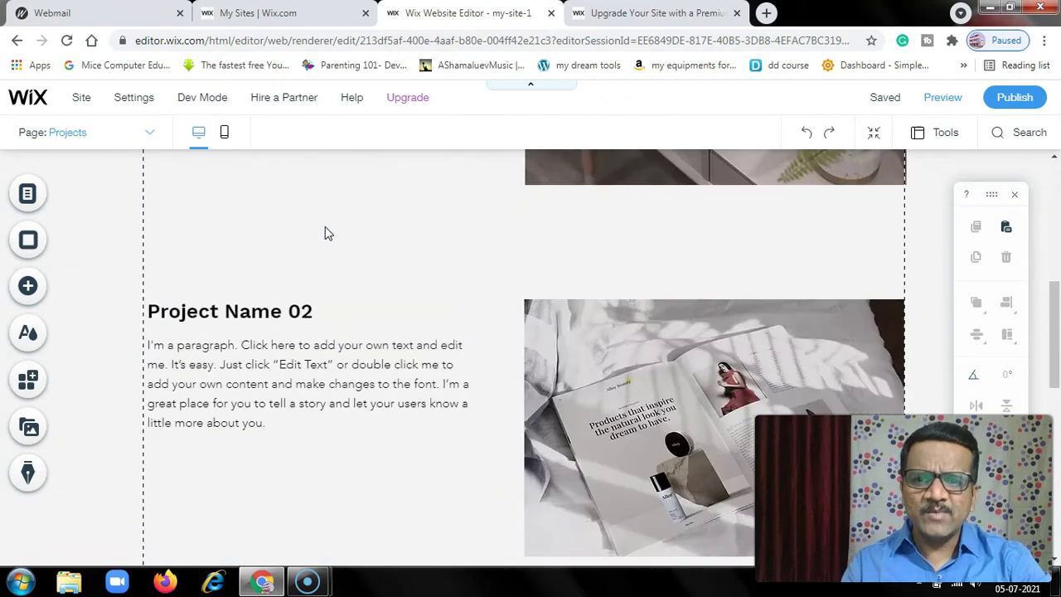
scroll(325, 233, "up", 3)
- Select the Project Name 01 image and choose Web Address in its link options
left_click(245, 213)
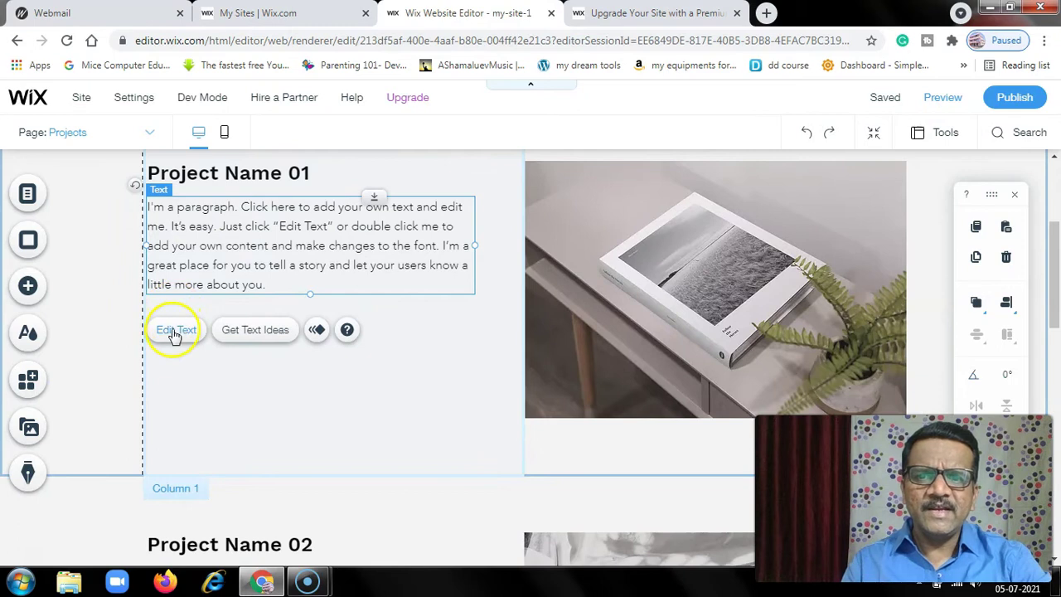
left_click(220, 173)
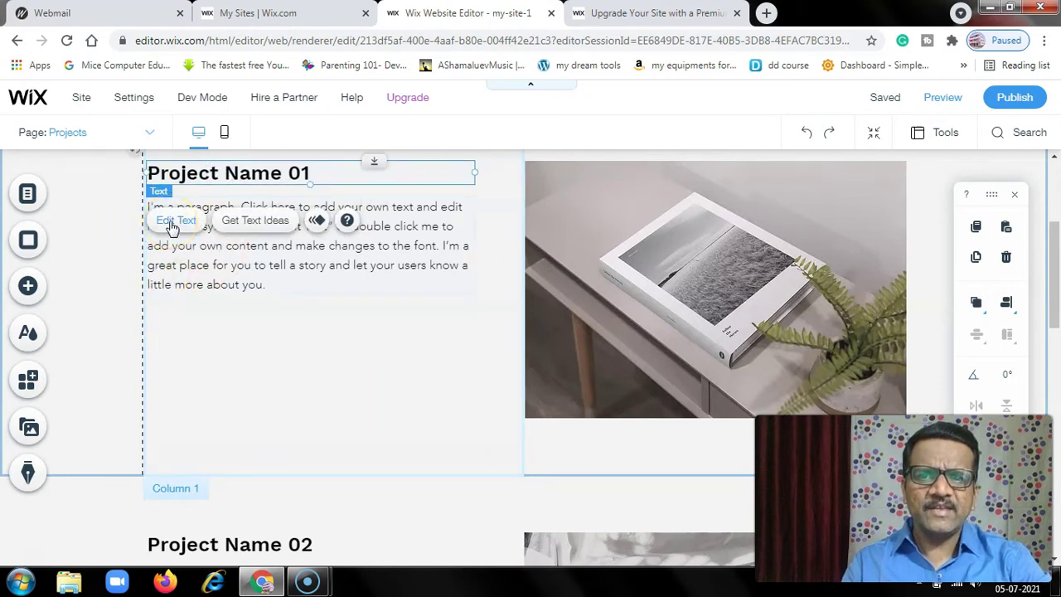
left_click(628, 261)
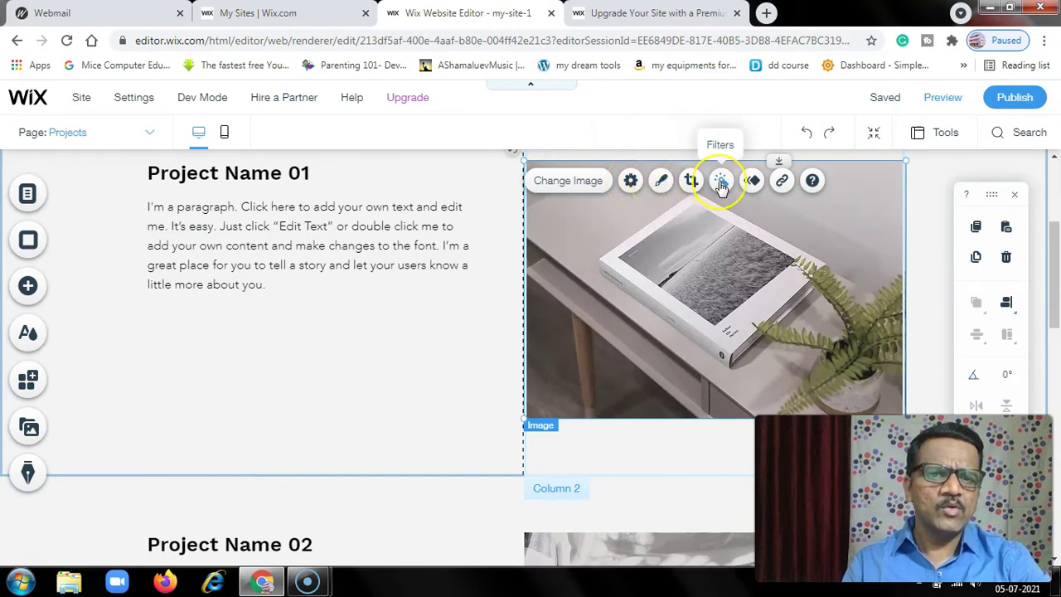
left_click(751, 183)
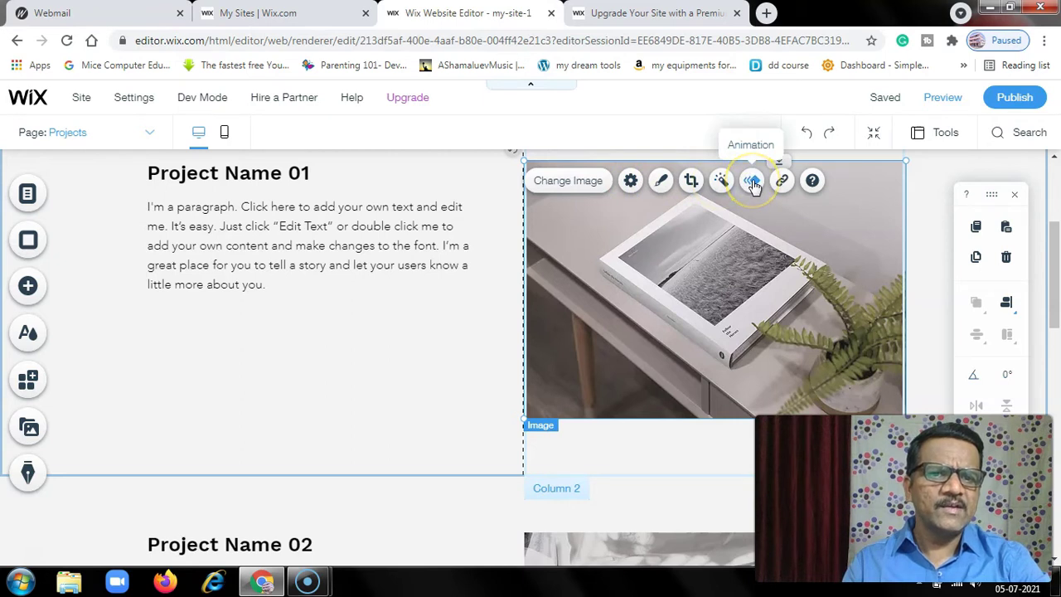
left_click(784, 183)
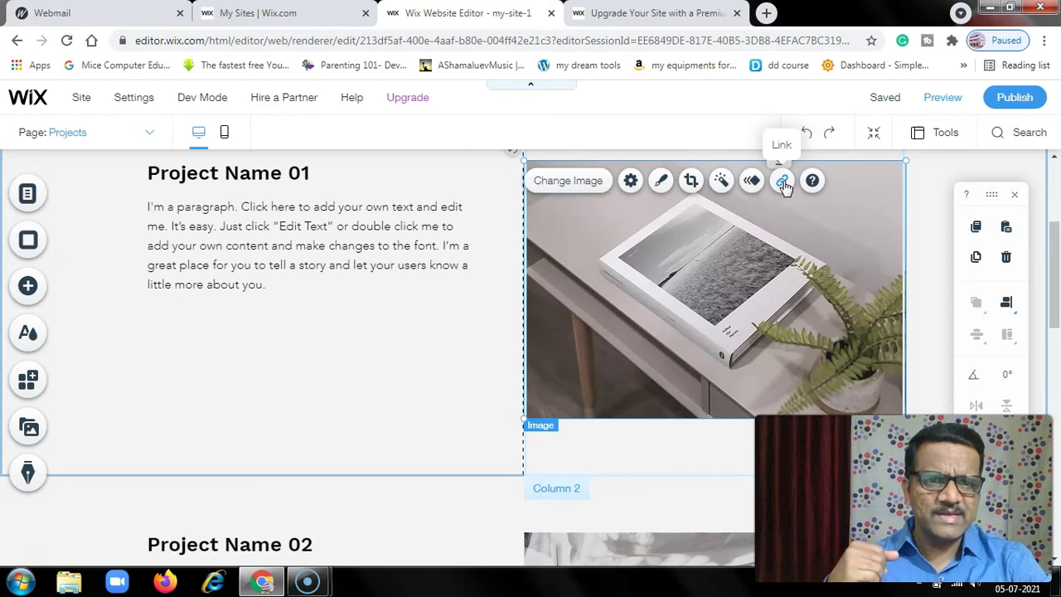
left_click(783, 181)
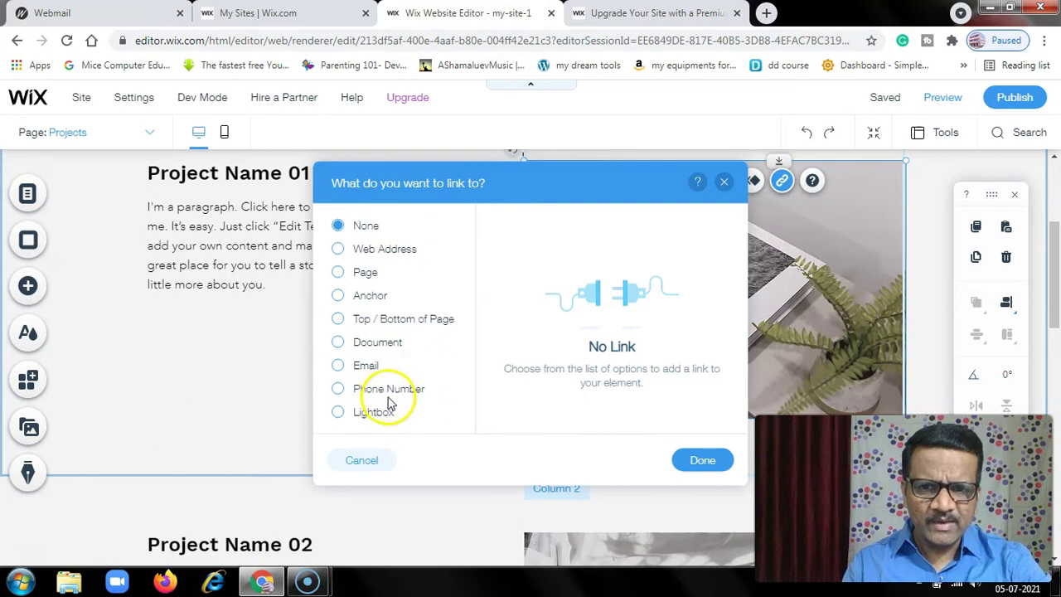
left_click(338, 250)
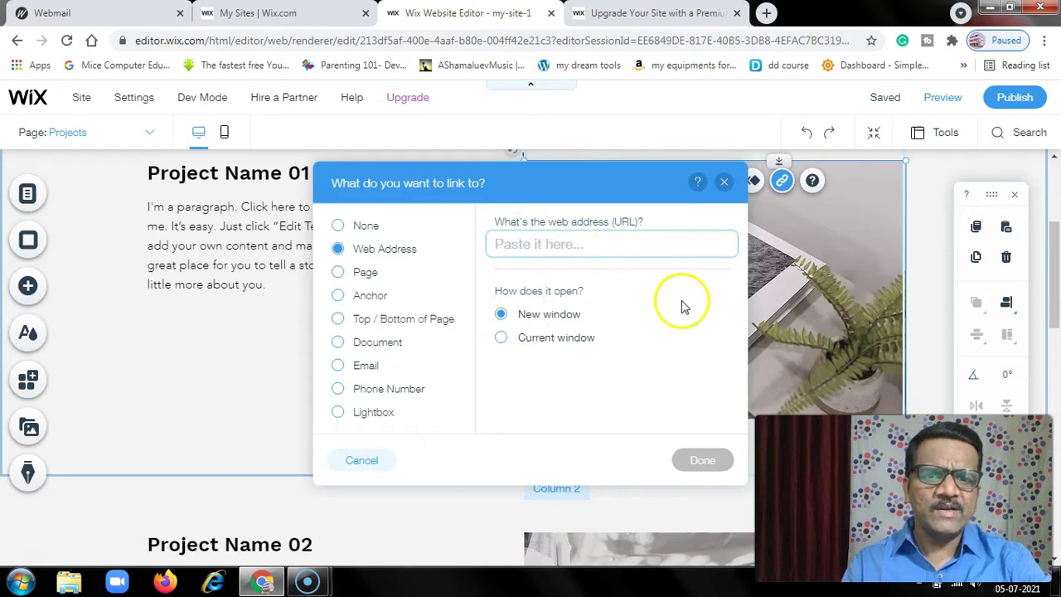
- Link the Project Name 01 image to pramodthecoach.in, opening in a new window
type("pramo")
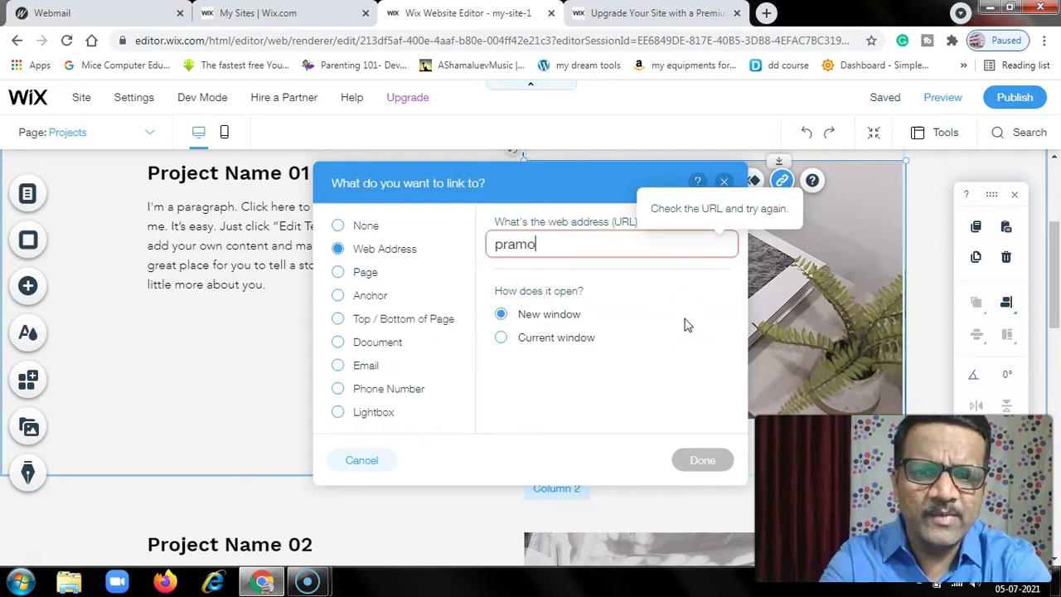
type("dthecoach.in")
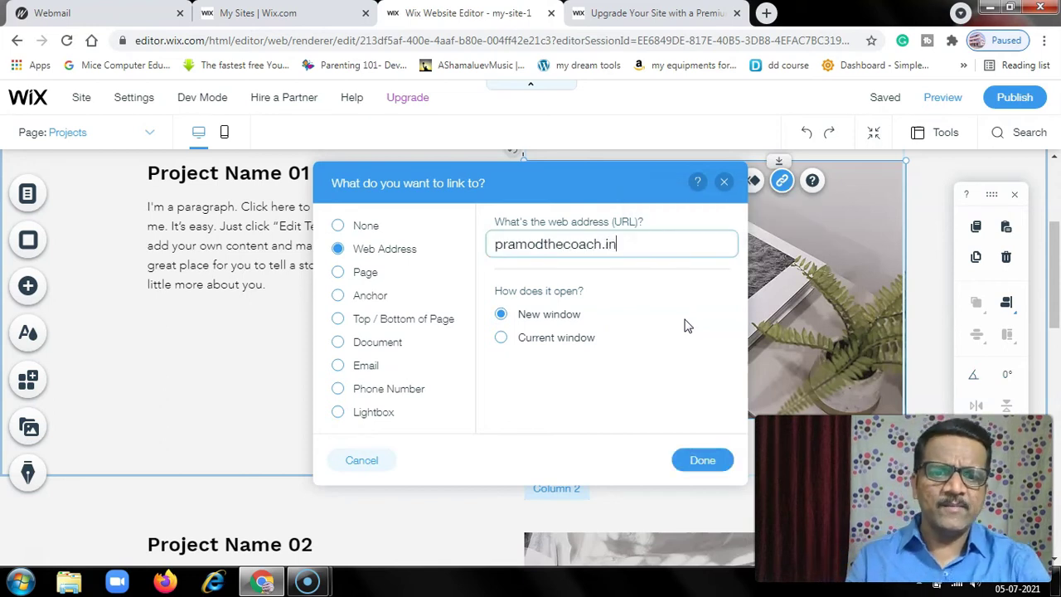
left_click(697, 462)
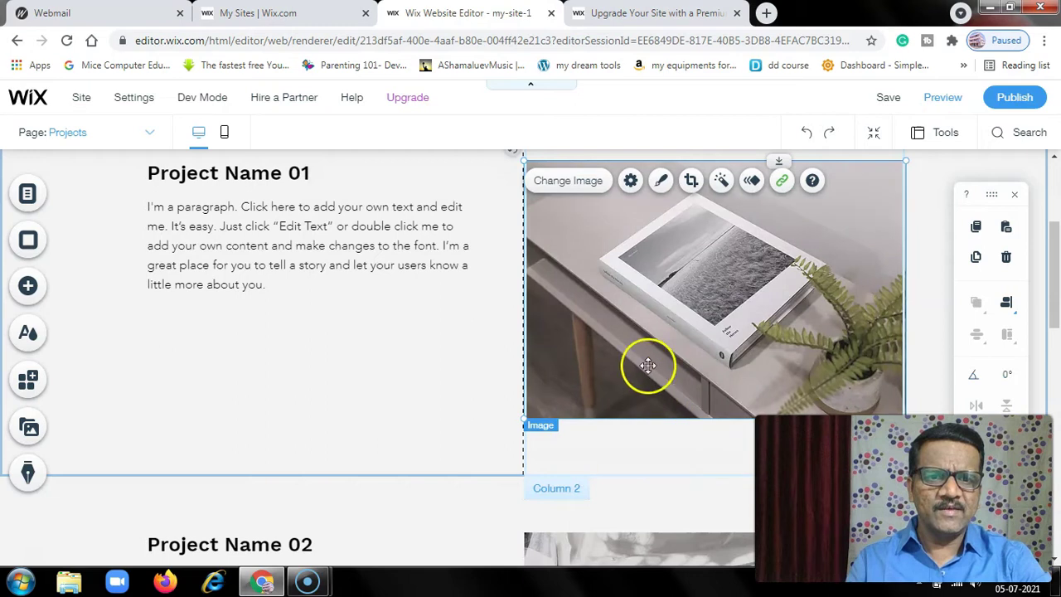
scroll(435, 358, "down", 4)
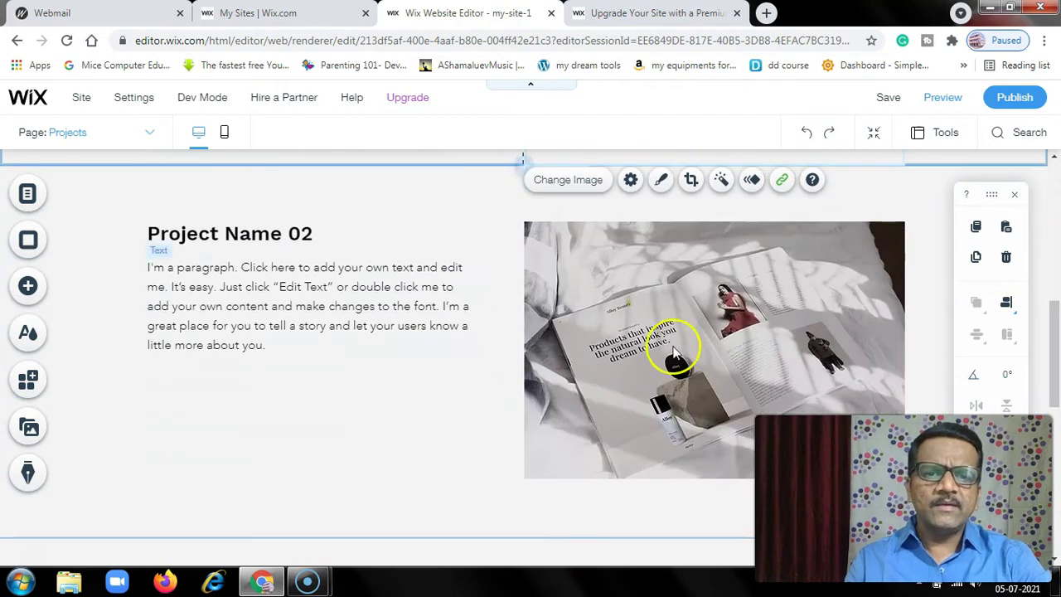
scroll(679, 340, "down", 3)
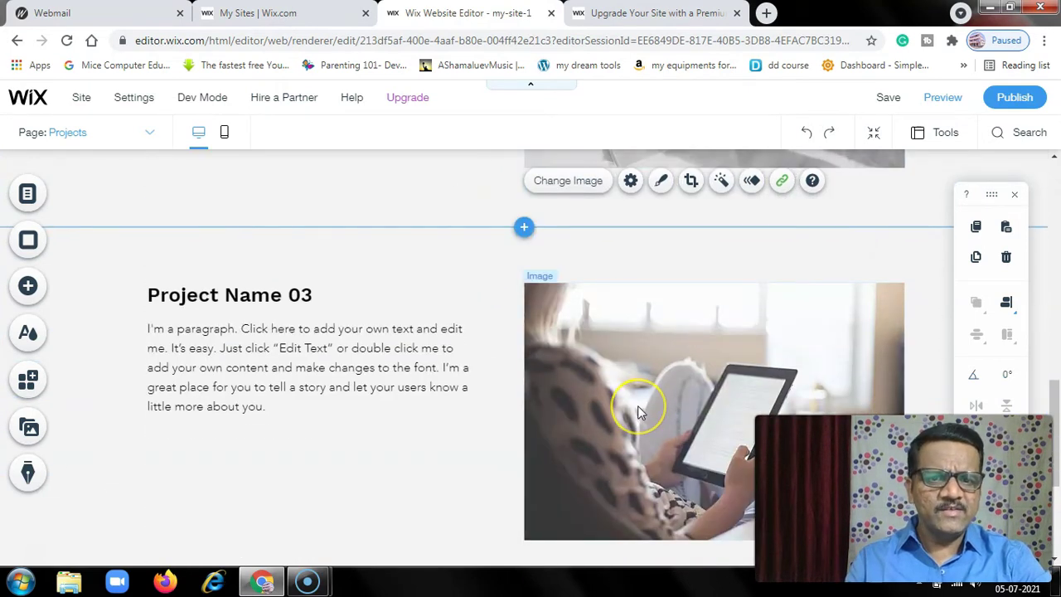
scroll(638, 412, "up", 6)
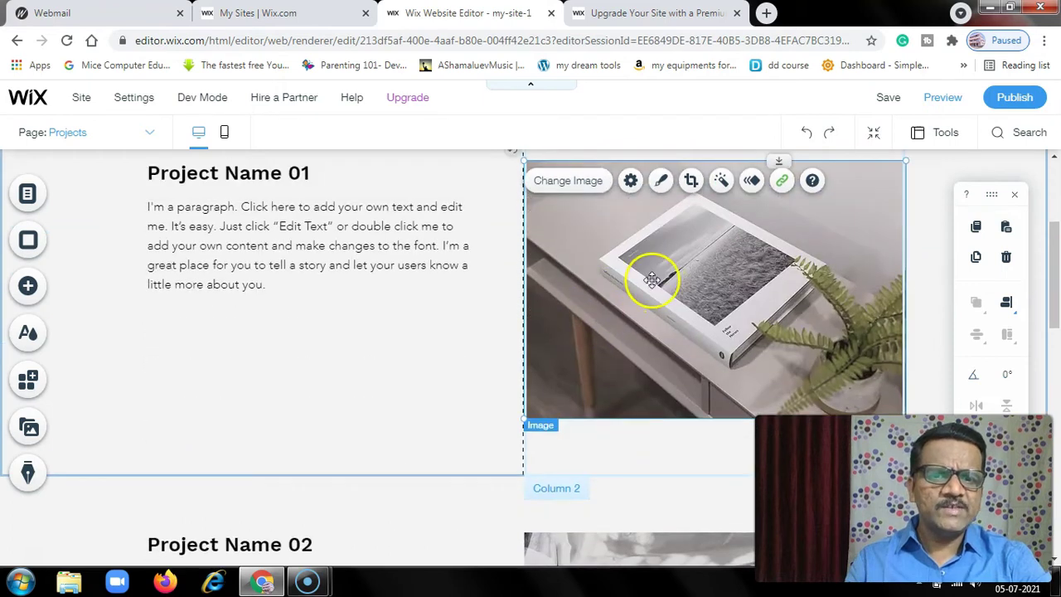
left_click(651, 280)
scroll(651, 279, "up", 2)
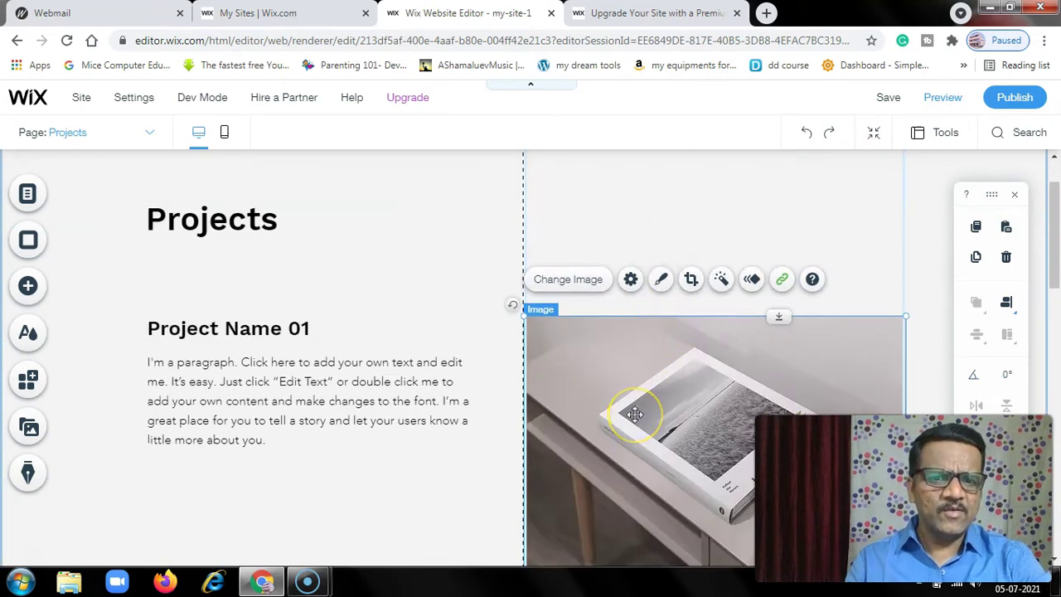
scroll(634, 412, "up", 1)
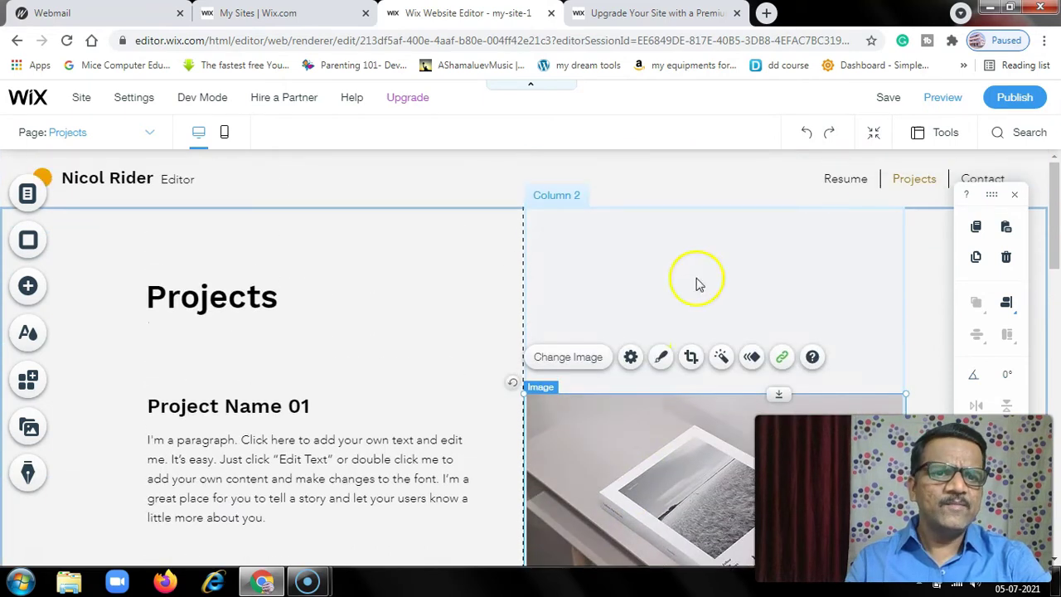
- Preview the site and scroll through the Projects page
left_click(937, 100)
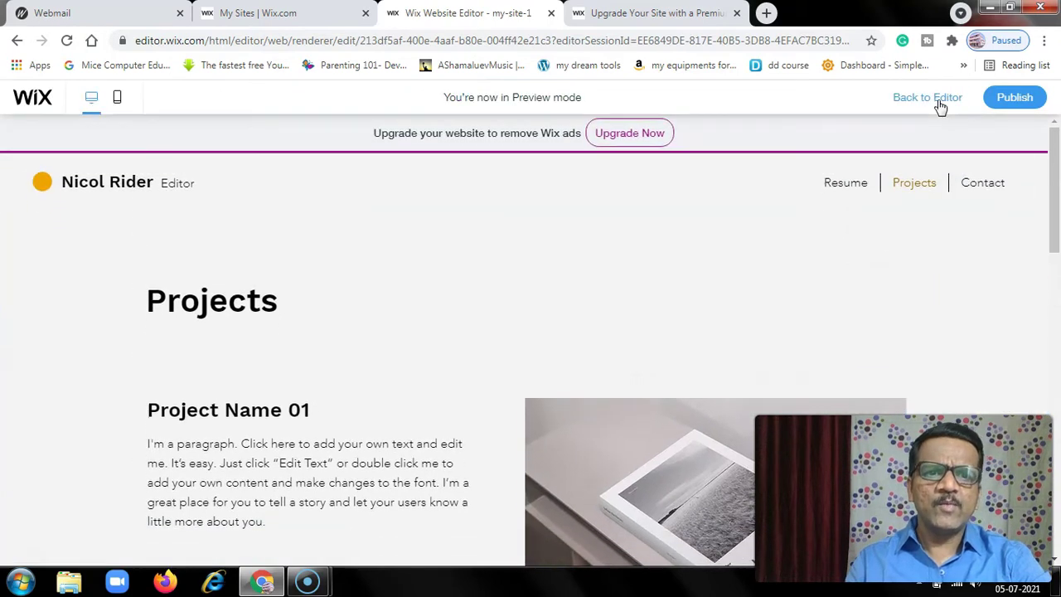
scroll(531, 330, "down", 3)
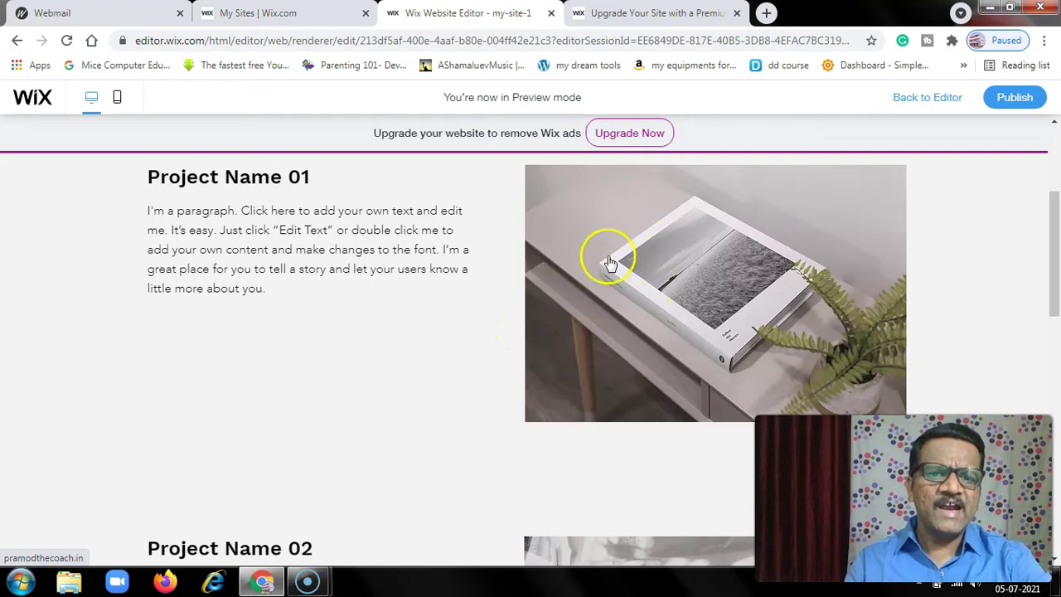
scroll(642, 297, "down", 4)
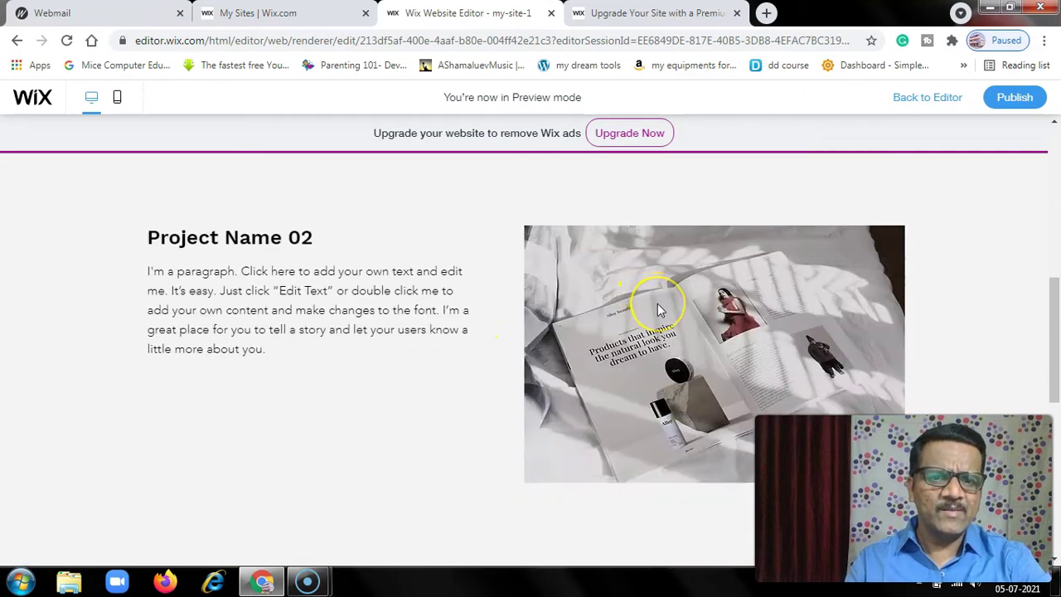
scroll(659, 310, "down", 4)
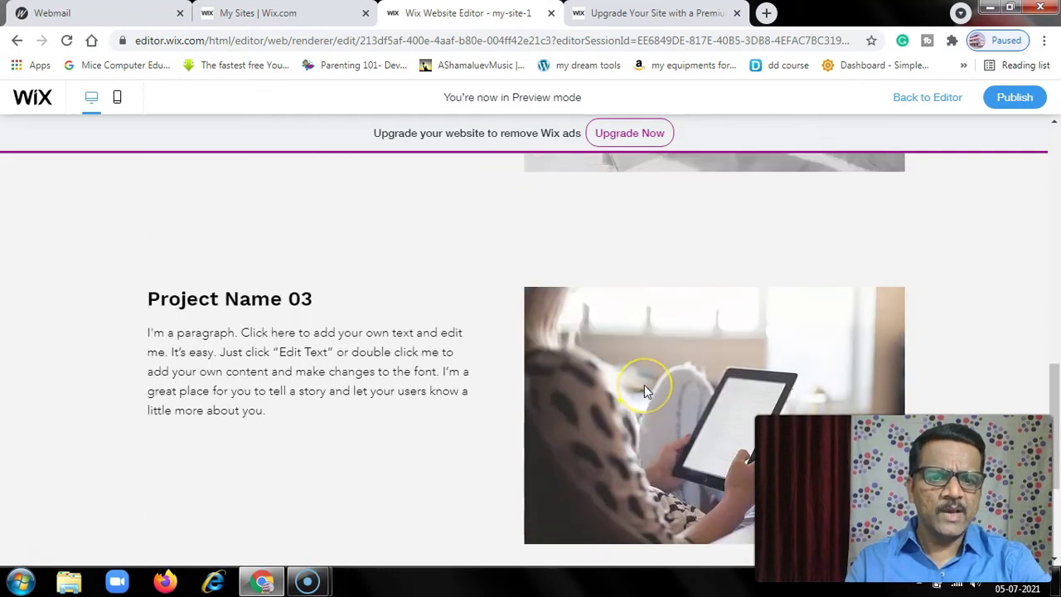
scroll(644, 389, "up", 11)
scroll(630, 360, "down", 3)
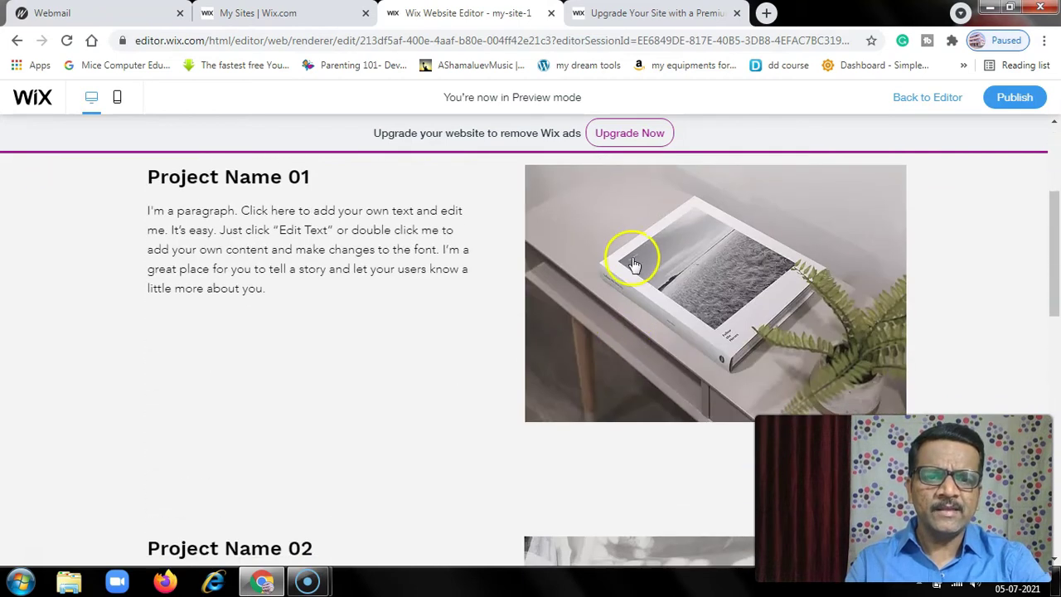
- Test that the first project image opens pramodthecoach.in, then close that extra tab
left_click(643, 279)
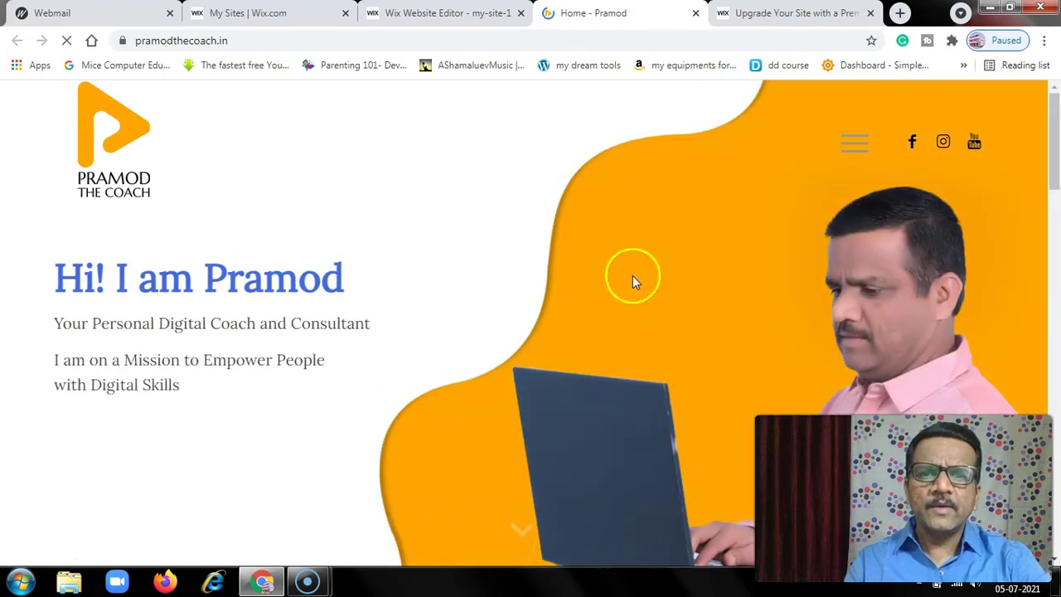
left_click(421, 14)
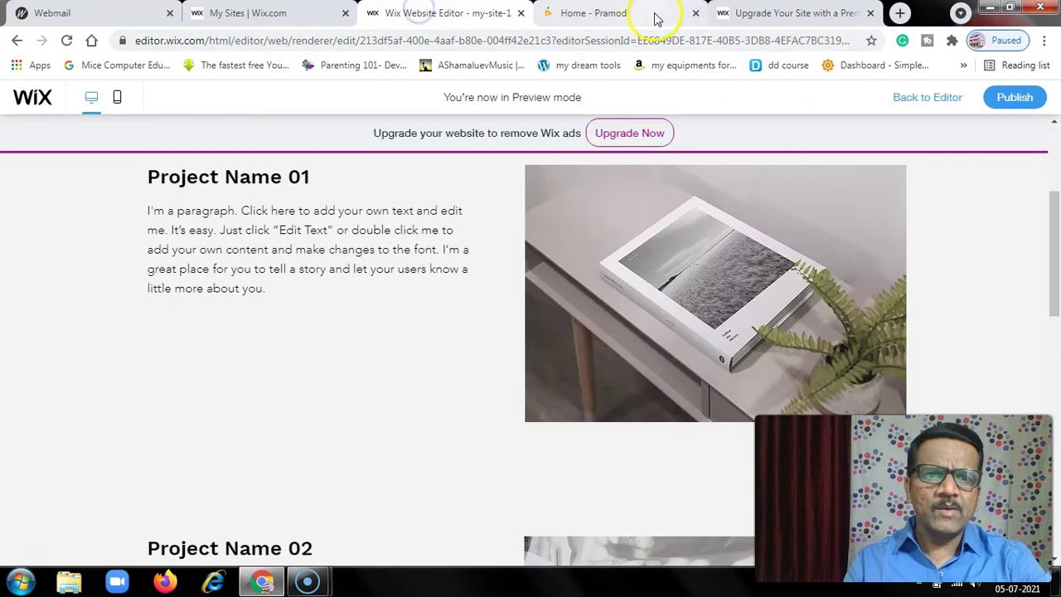
left_click(696, 16)
scroll(644, 355, "up", 3)
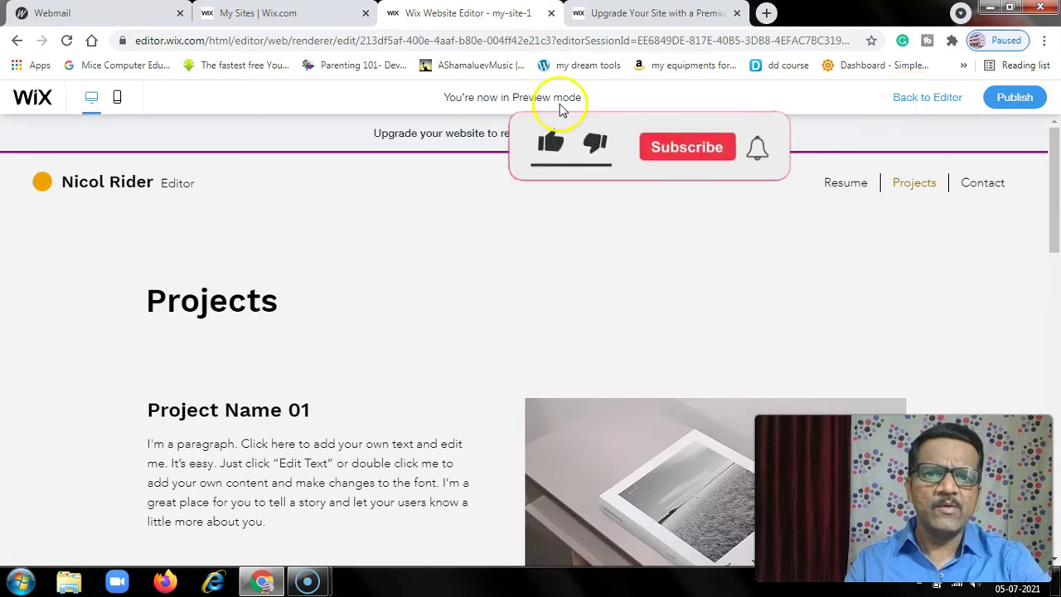
- Return to the editor and bring up frame design options for the Project Name 01 image
left_click(928, 97)
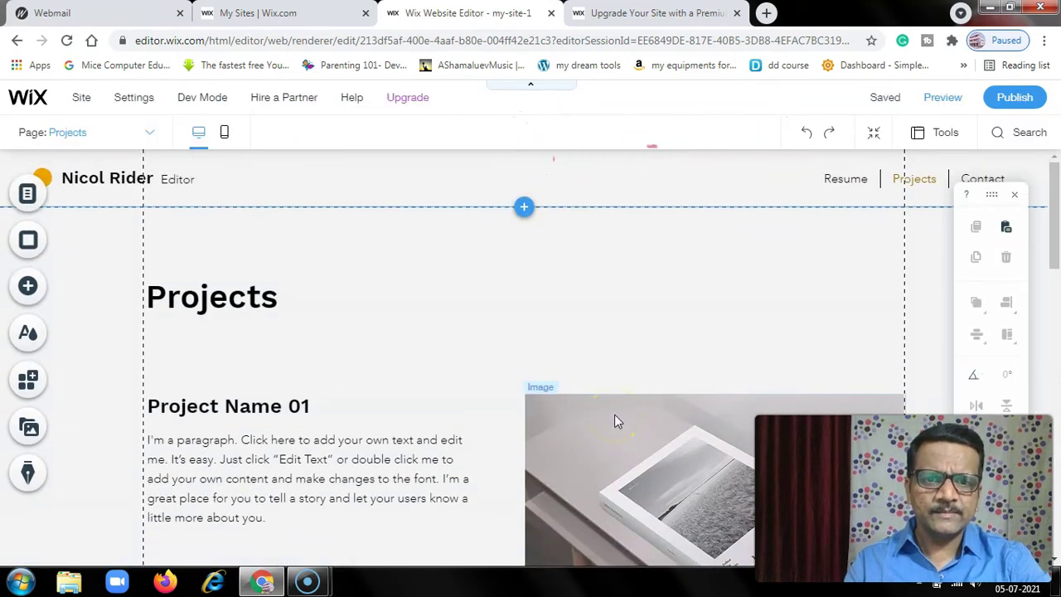
scroll(613, 420, "down", 3)
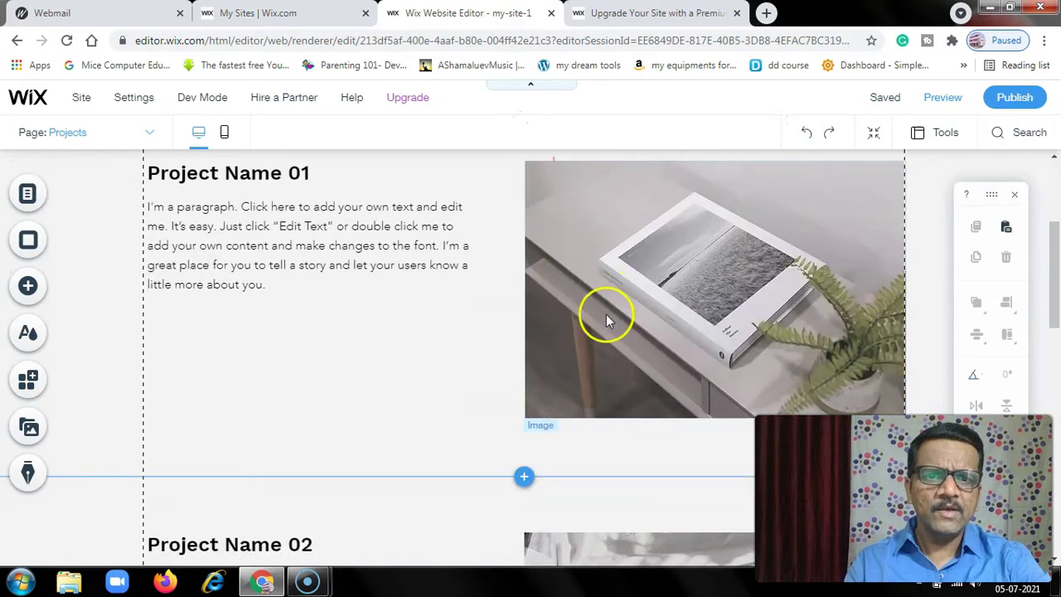
scroll(606, 319, "up", 2)
left_click(589, 373)
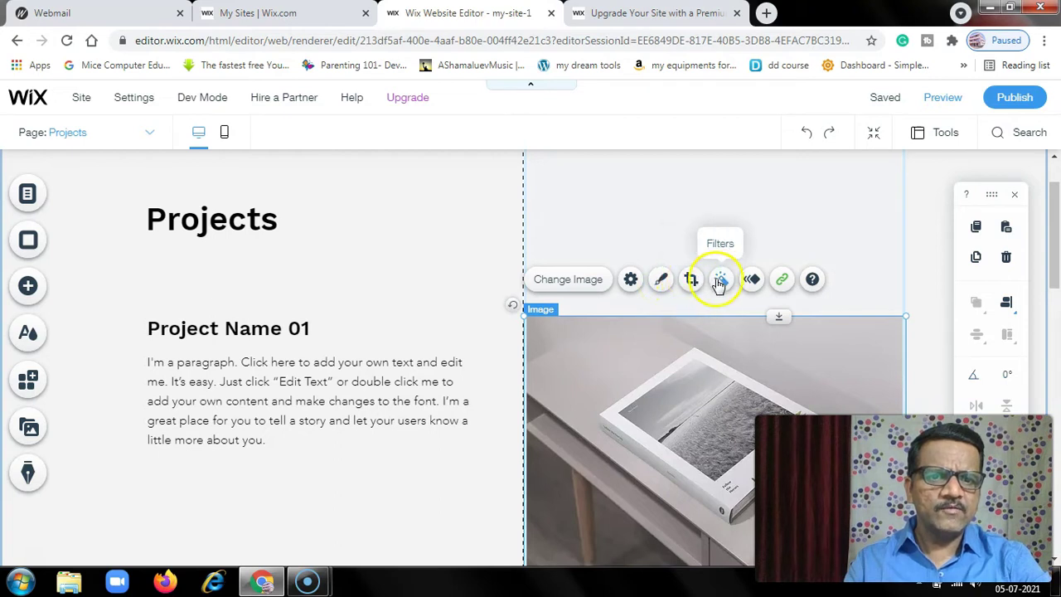
left_click(658, 286)
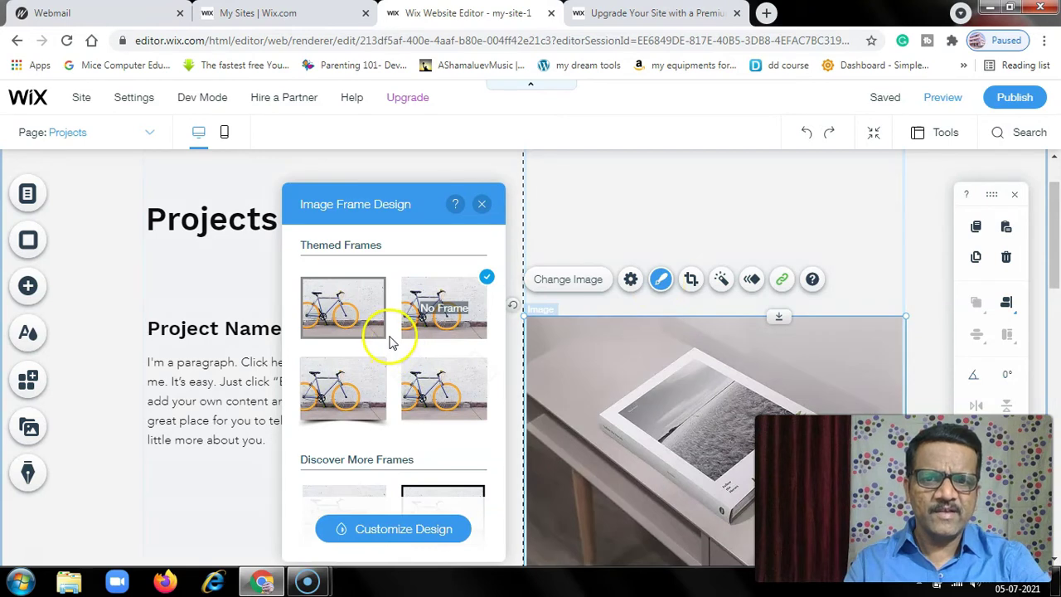
- Try rectangular, oval, ellipse and bordered frames, then settle on No Frame
scroll(392, 342, "down", 5)
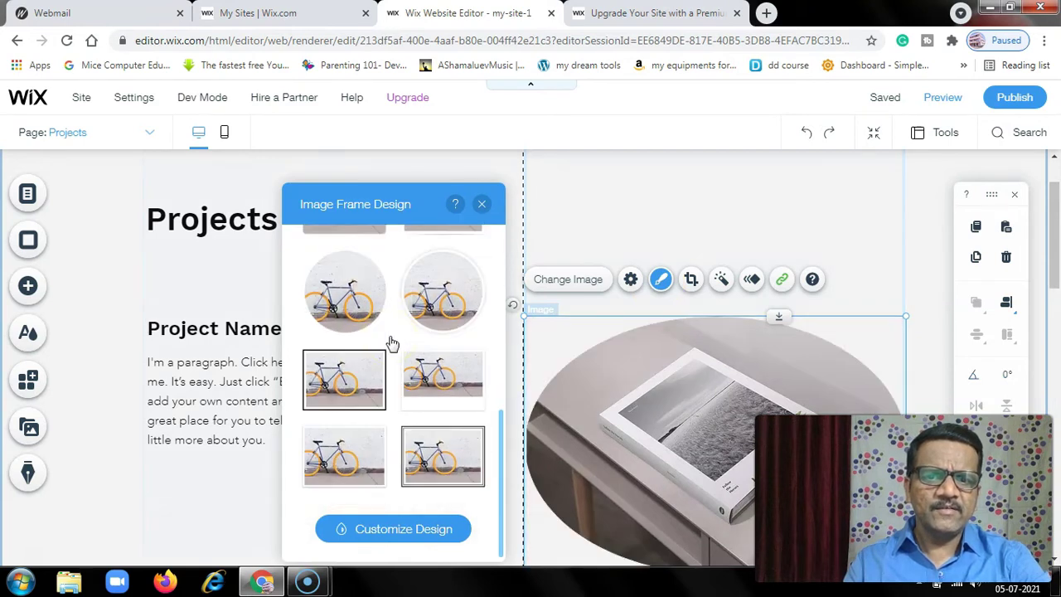
left_click(435, 362)
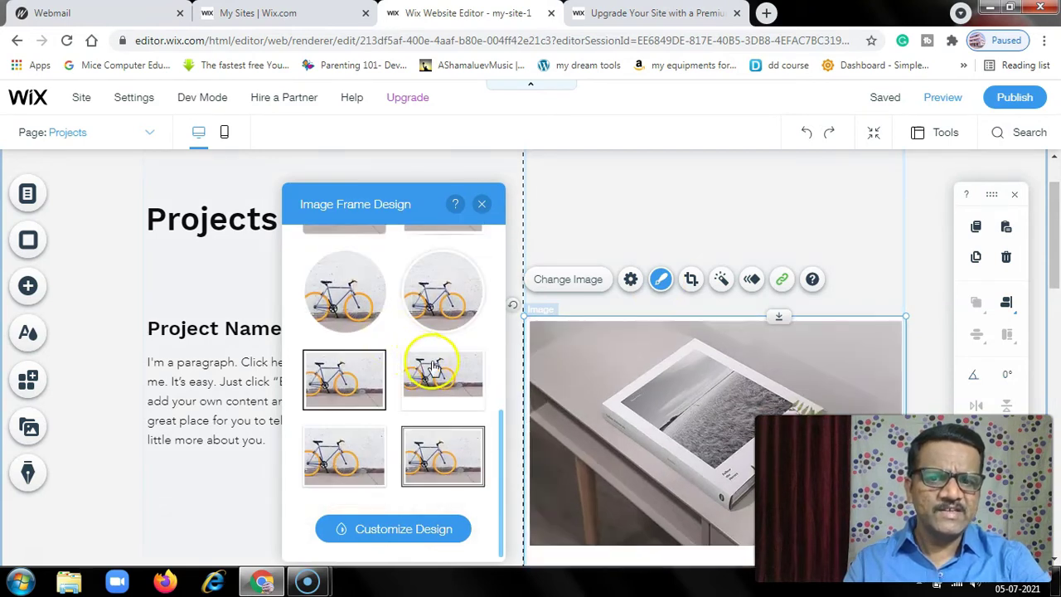
left_click(441, 297)
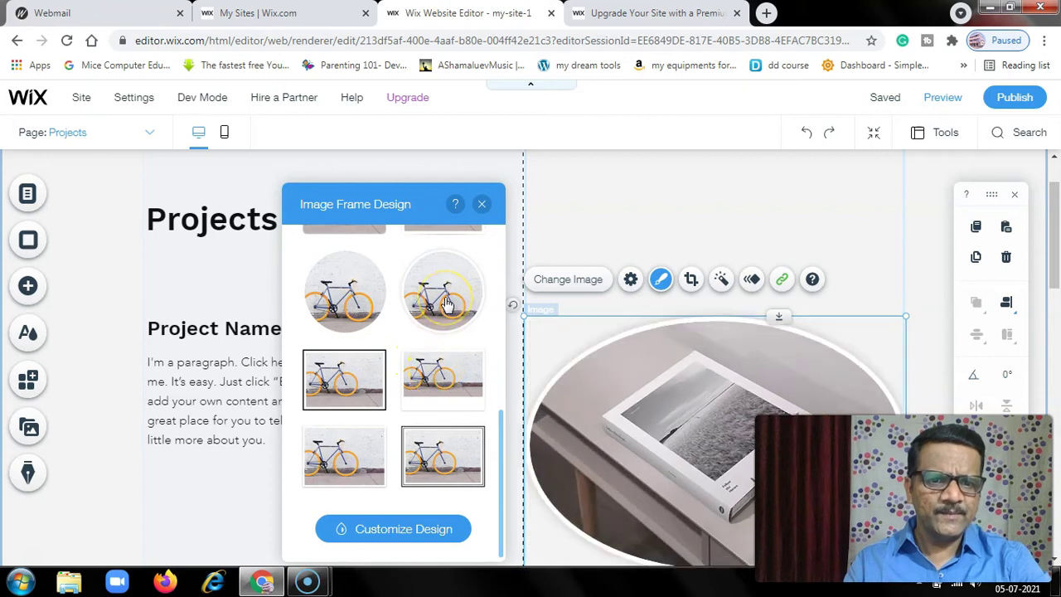
left_click(439, 446)
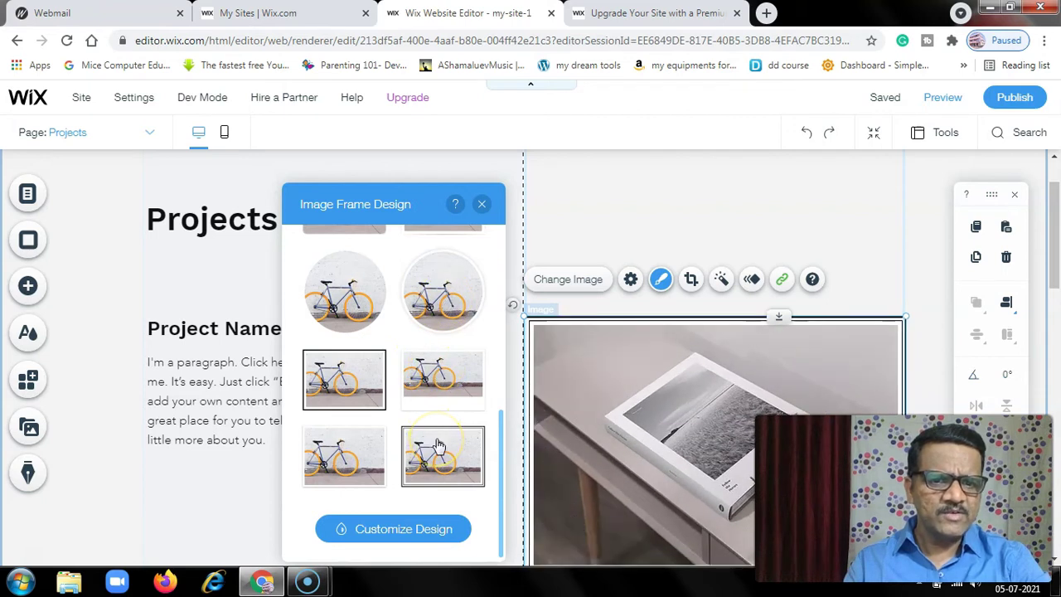
left_click(441, 300)
left_click(364, 307)
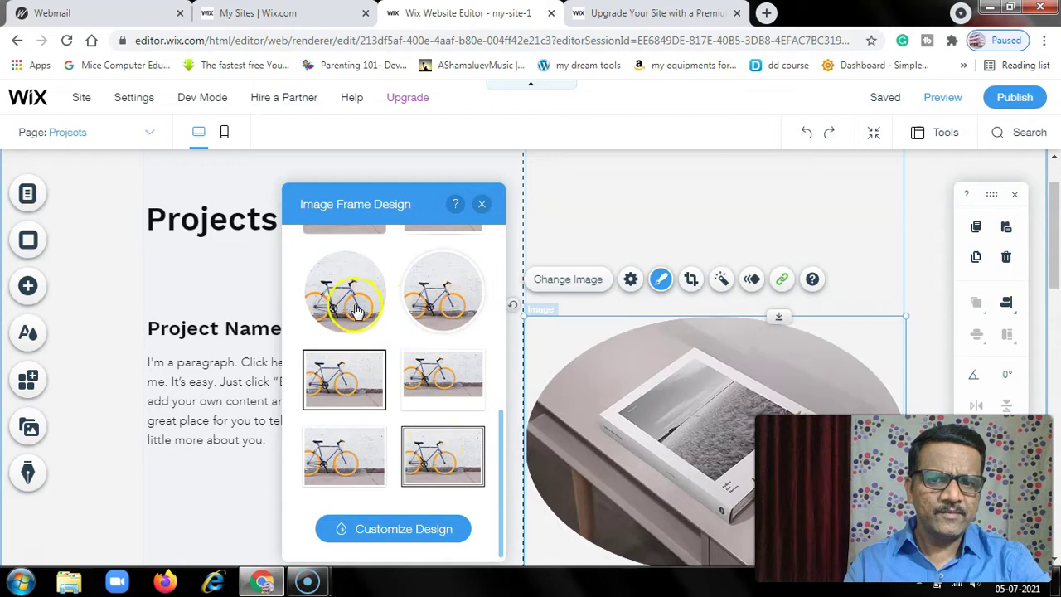
left_click(335, 383)
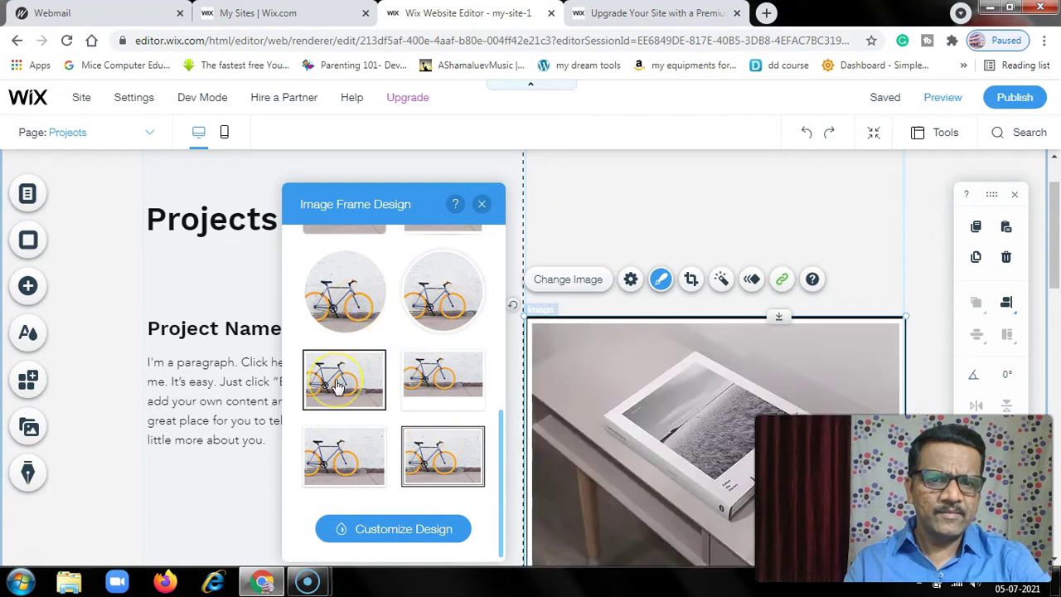
left_click(474, 378)
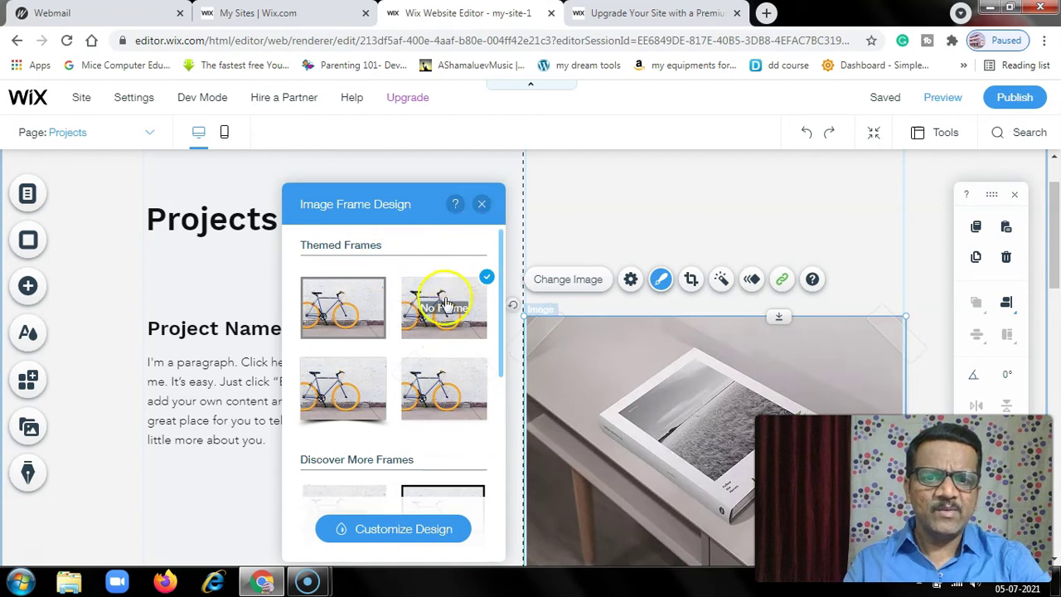
left_click(481, 204)
- Scroll to the footer's Follow Me social bar and open its Add Icons picker
scroll(688, 359, "down", 5)
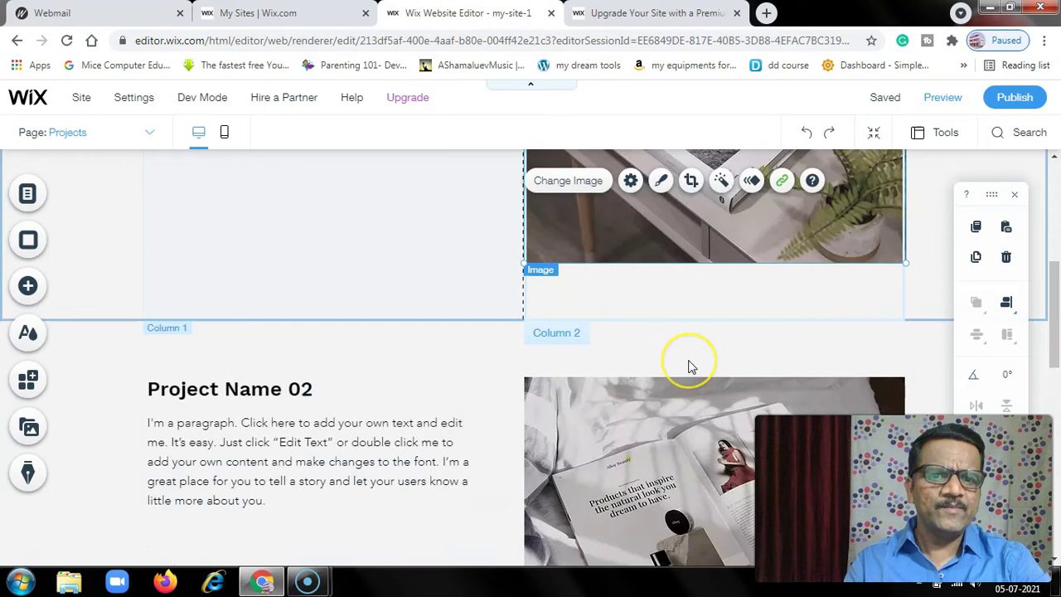
scroll(690, 365, "down", 4)
scroll(688, 366, "down", 5)
scroll(688, 366, "up", 5)
scroll(688, 366, "down", 5)
scroll(688, 366, "down", 1)
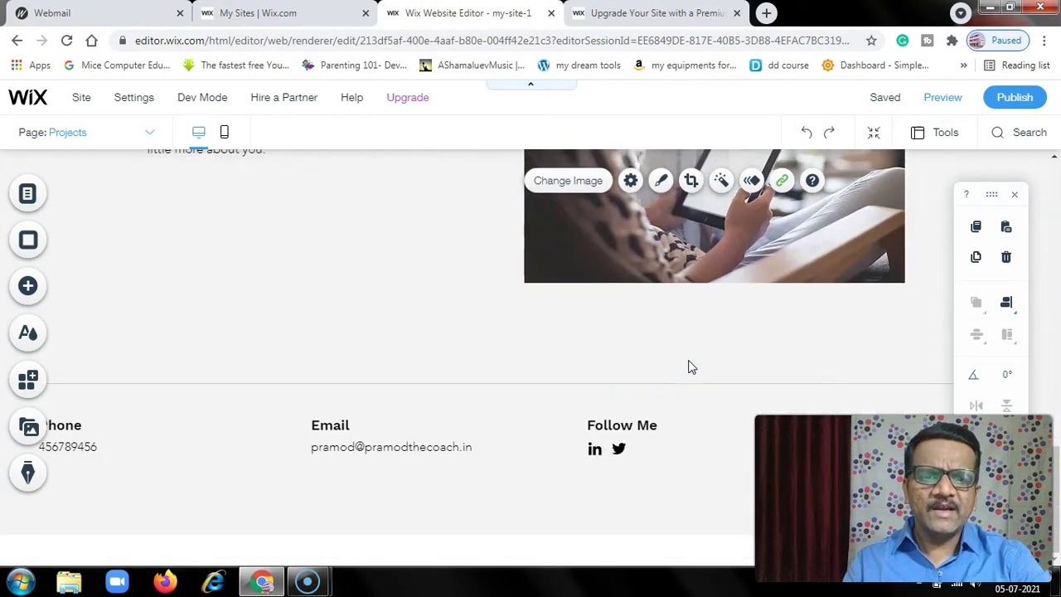
left_click(605, 445)
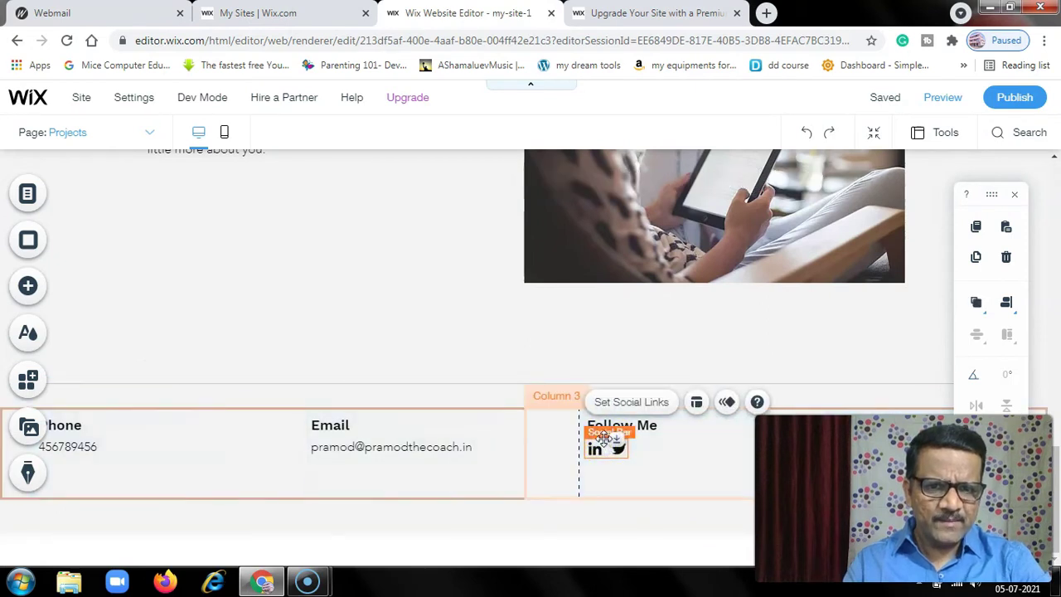
left_click(630, 402)
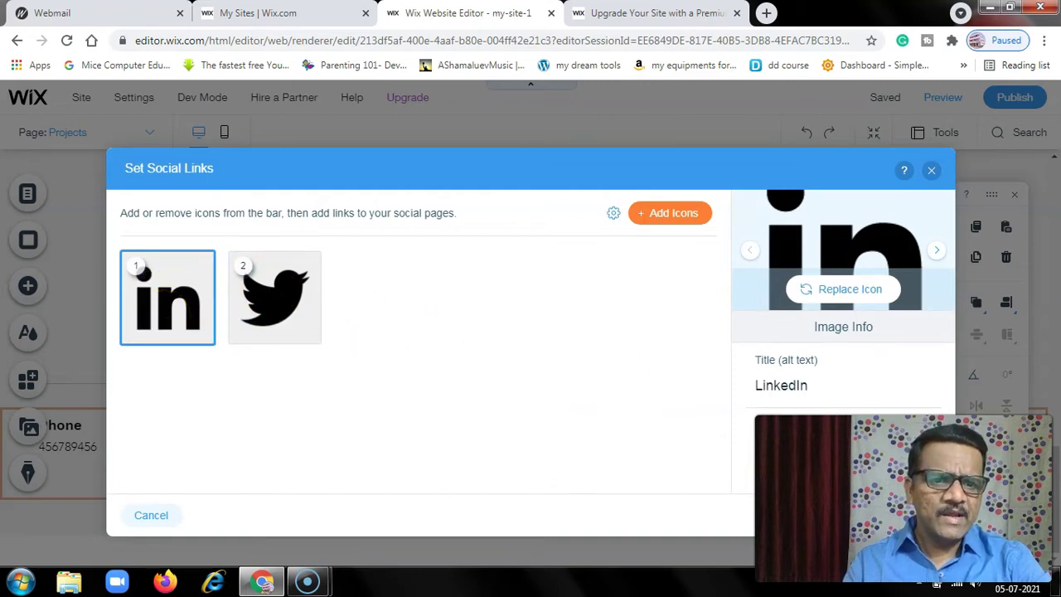
left_click(657, 218)
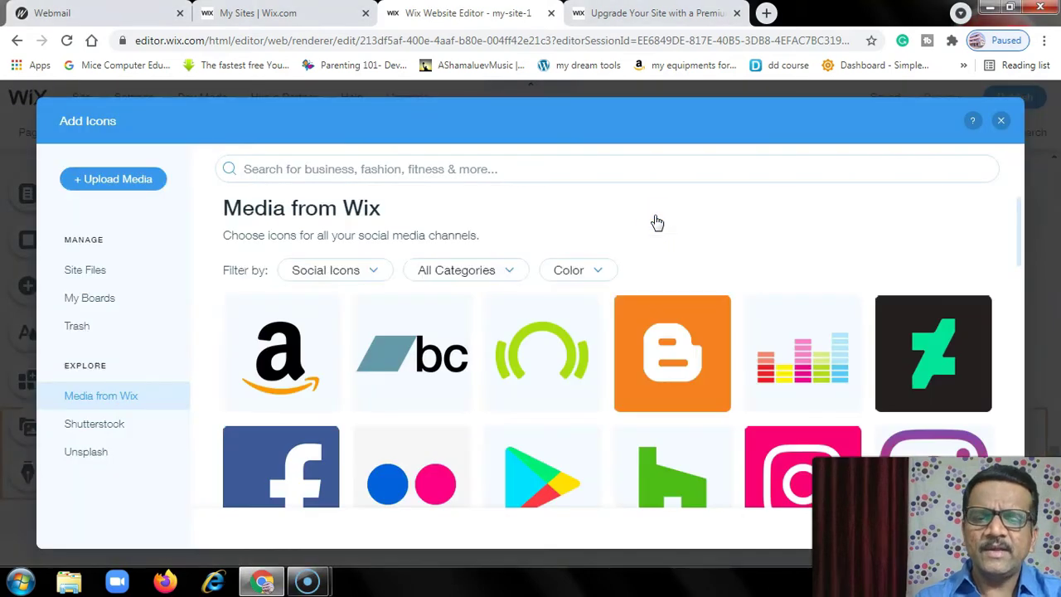
- Pick the TikTok icon from Wix's social icons so it leads the footer bar
scroll(406, 398, "down", 3)
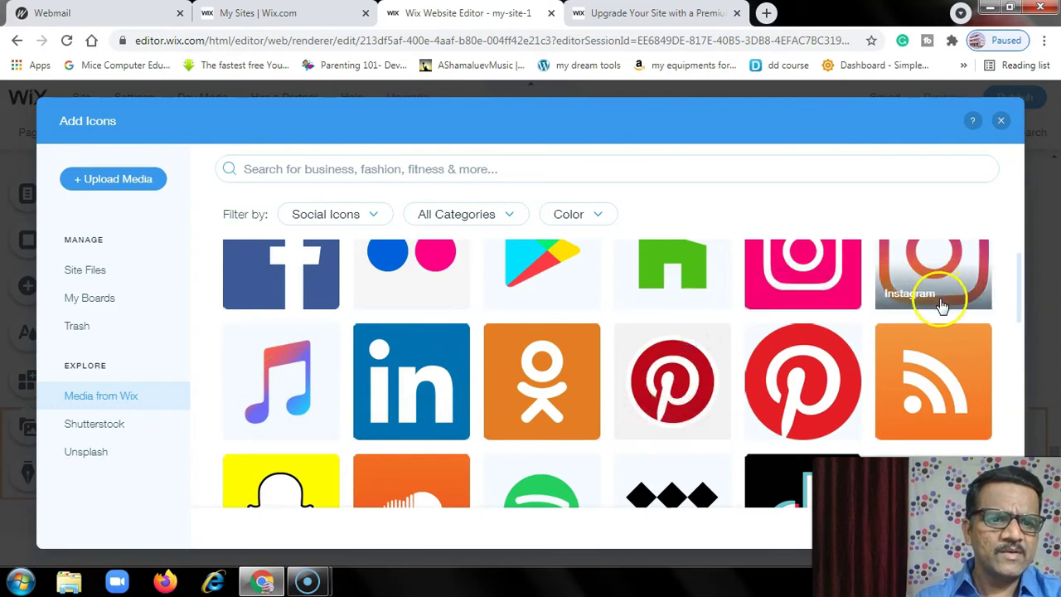
scroll(940, 298, "down", 3)
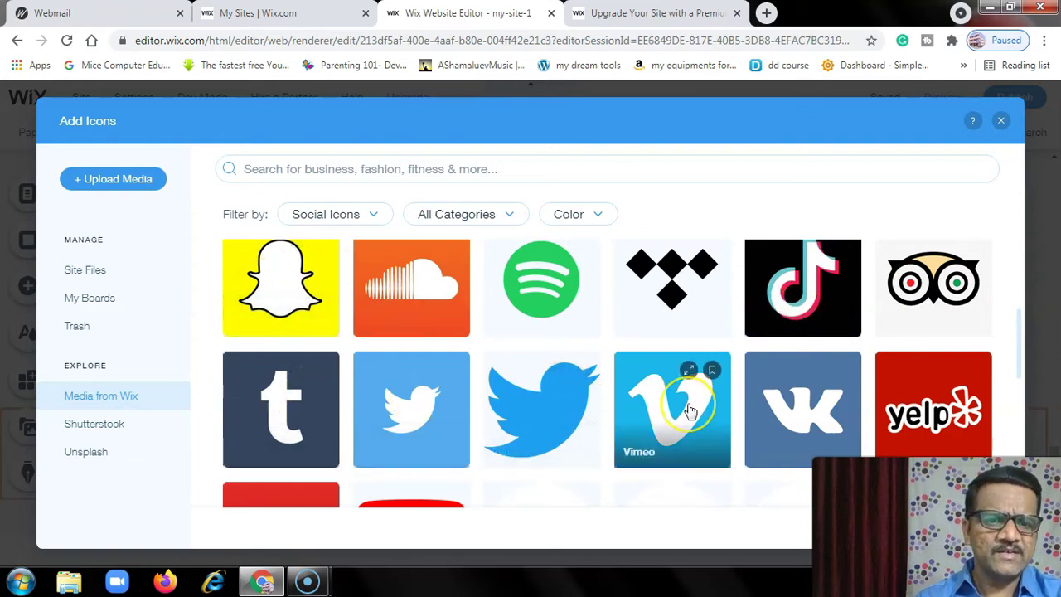
scroll(688, 409, "down", 3)
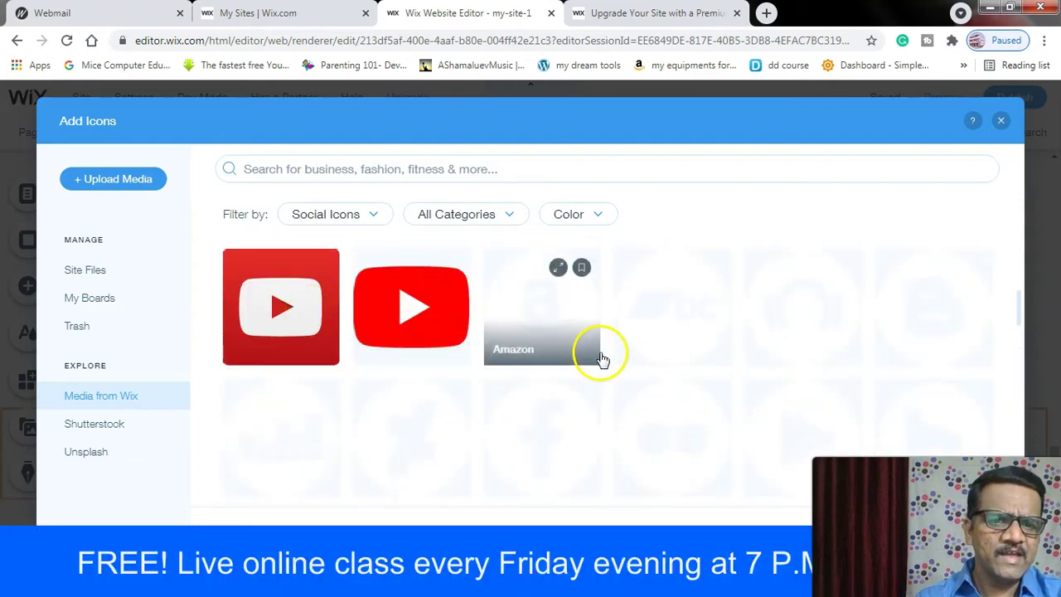
scroll(557, 396, "up", 3)
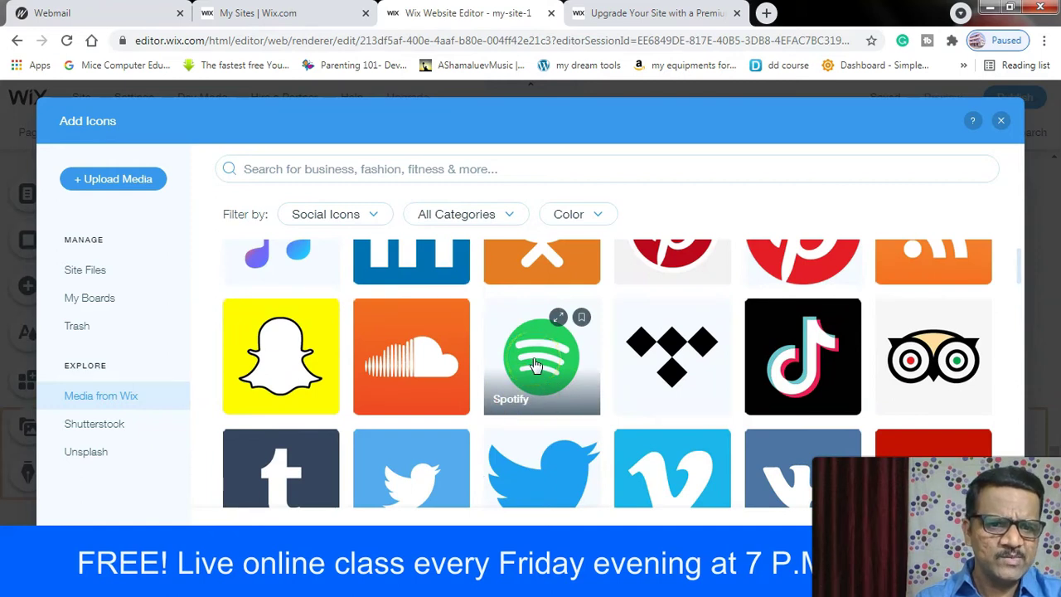
left_click(774, 365)
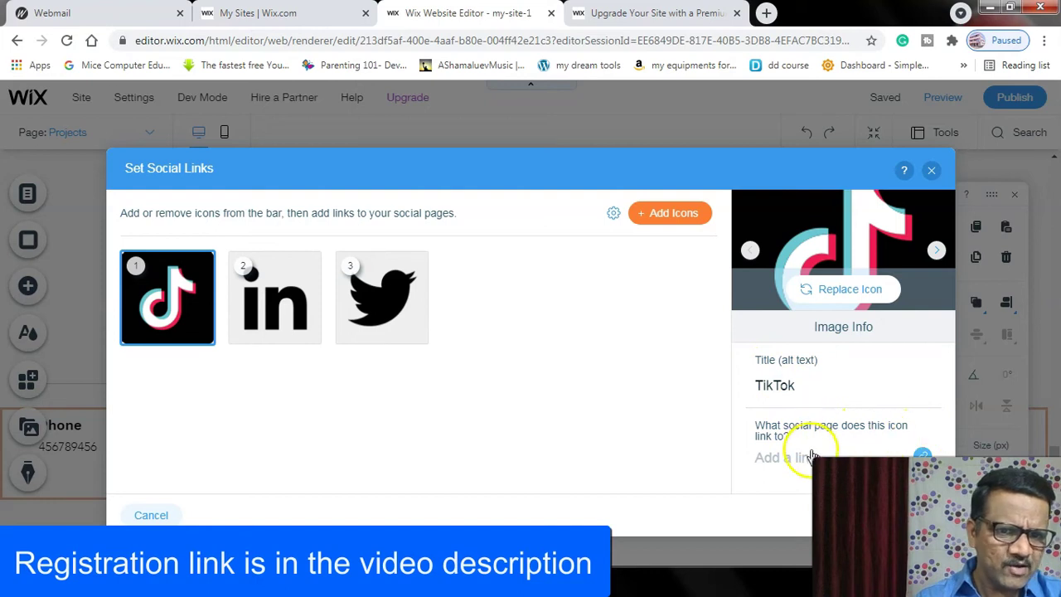
- Close the TikTok link dialog without adding a link, then close the social links settings
left_click(837, 458)
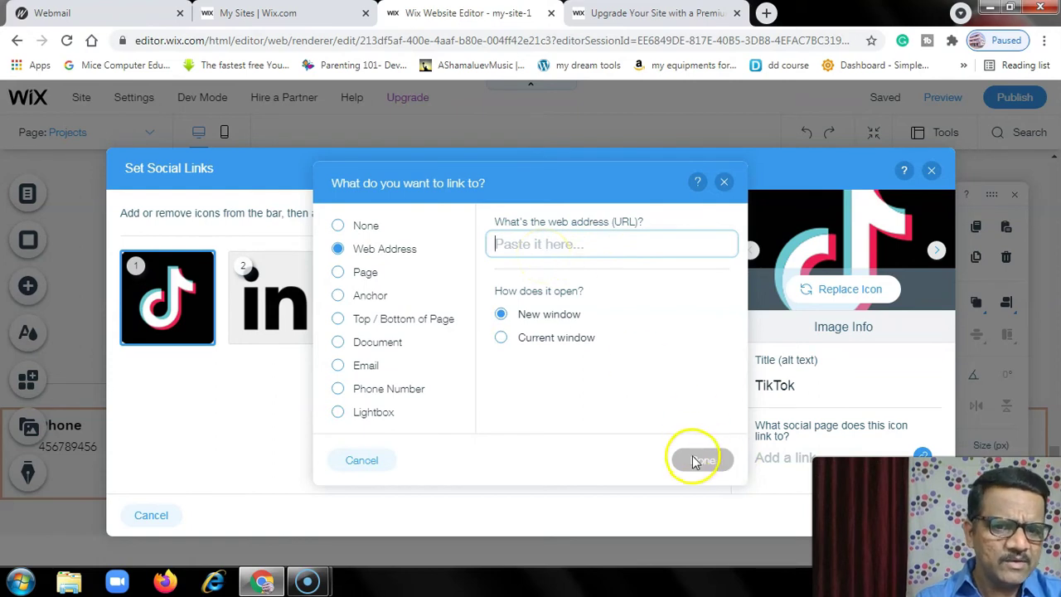
left_click(724, 182)
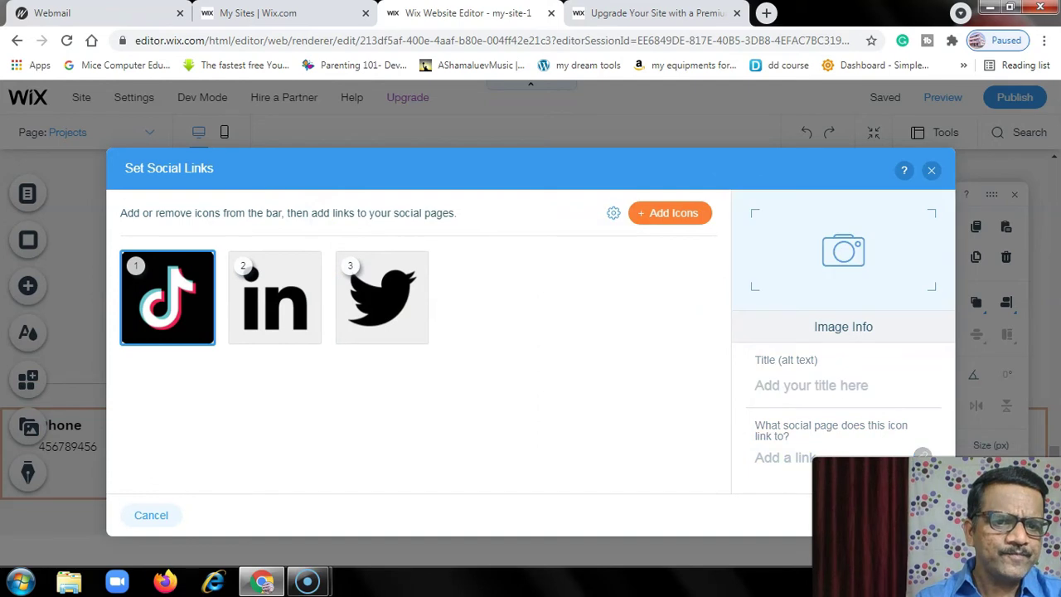
left_click(788, 508)
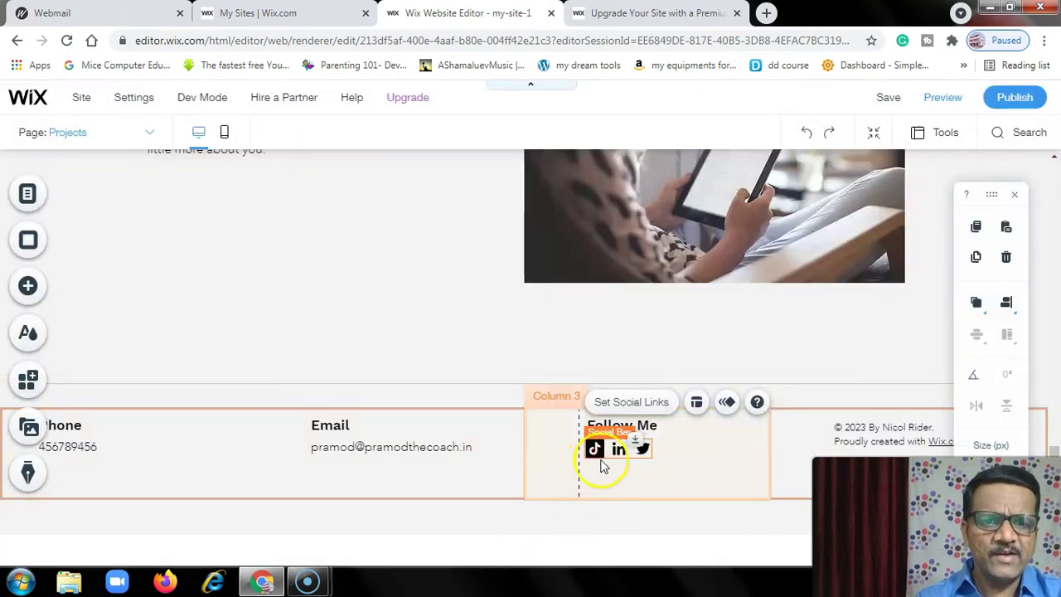
- Preview the site with its new footer icons, return to editing, and open Page Background
left_click(943, 99)
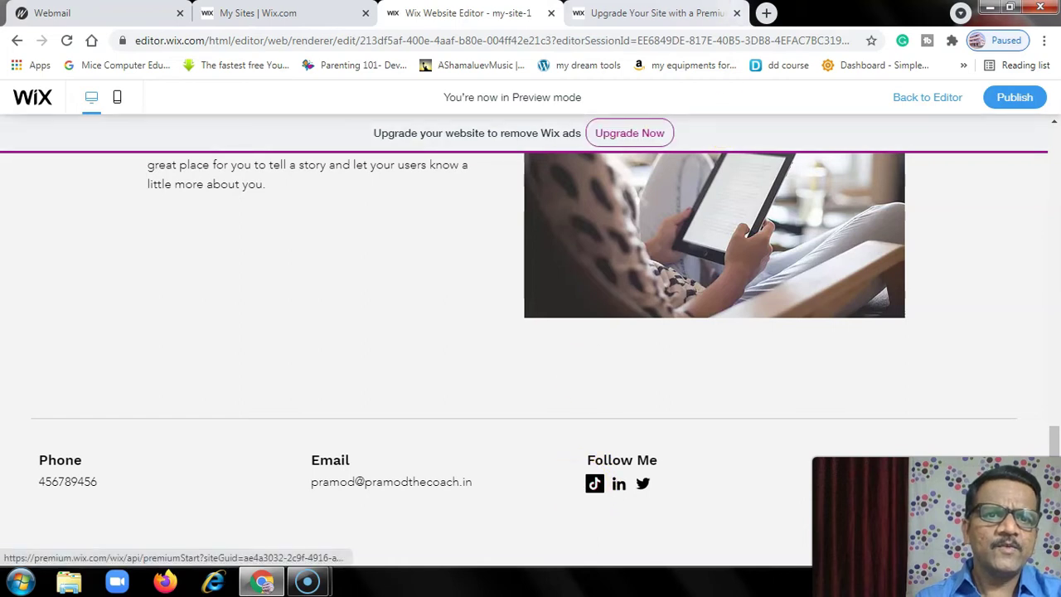
left_click(899, 106)
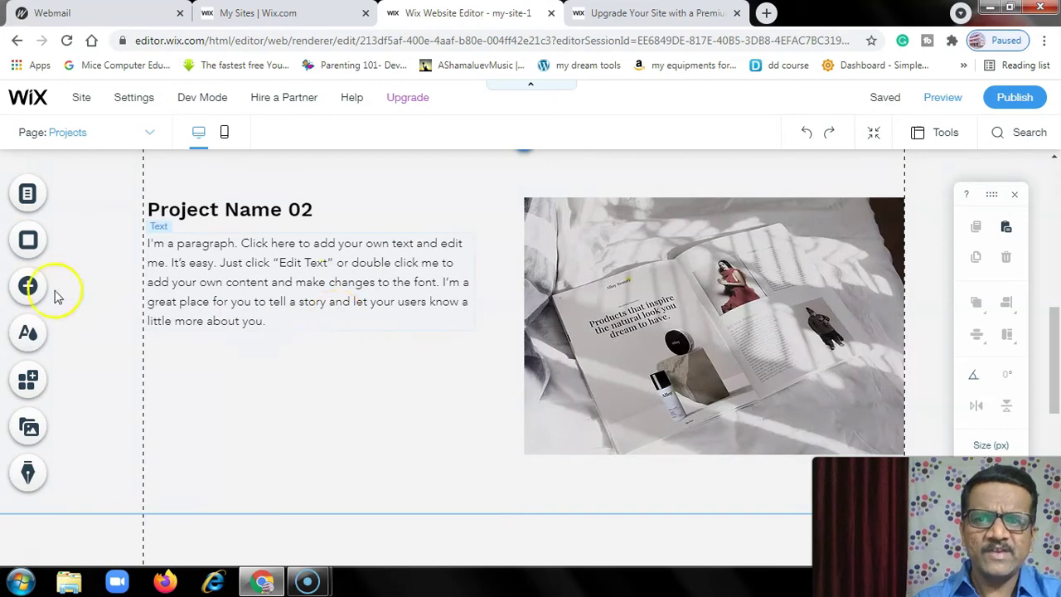
left_click(29, 242)
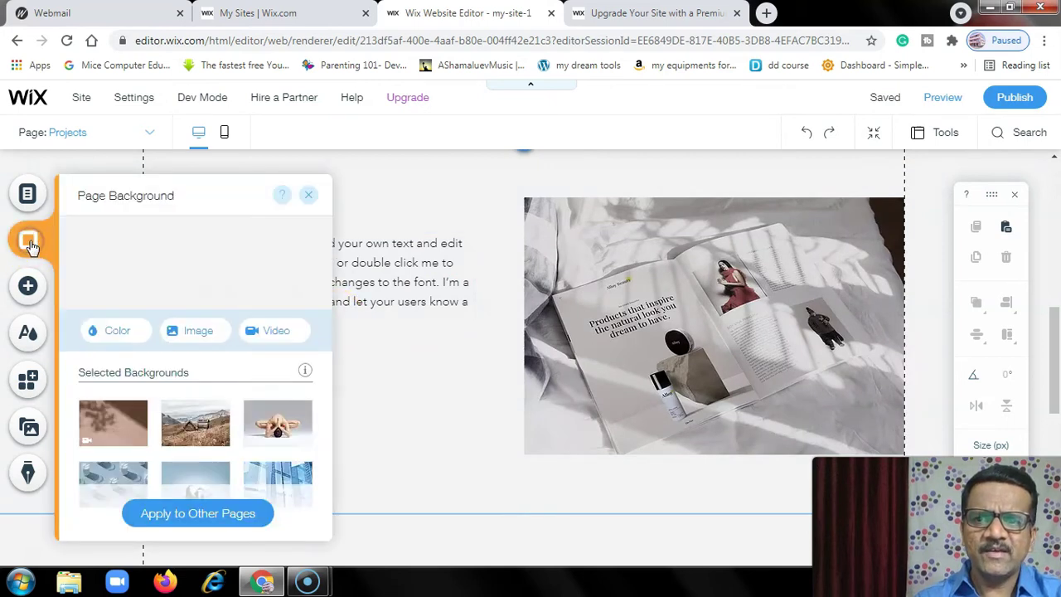
- Set the Man Running image as the Projects page background and apply it to all pages
mouse_move(199, 425)
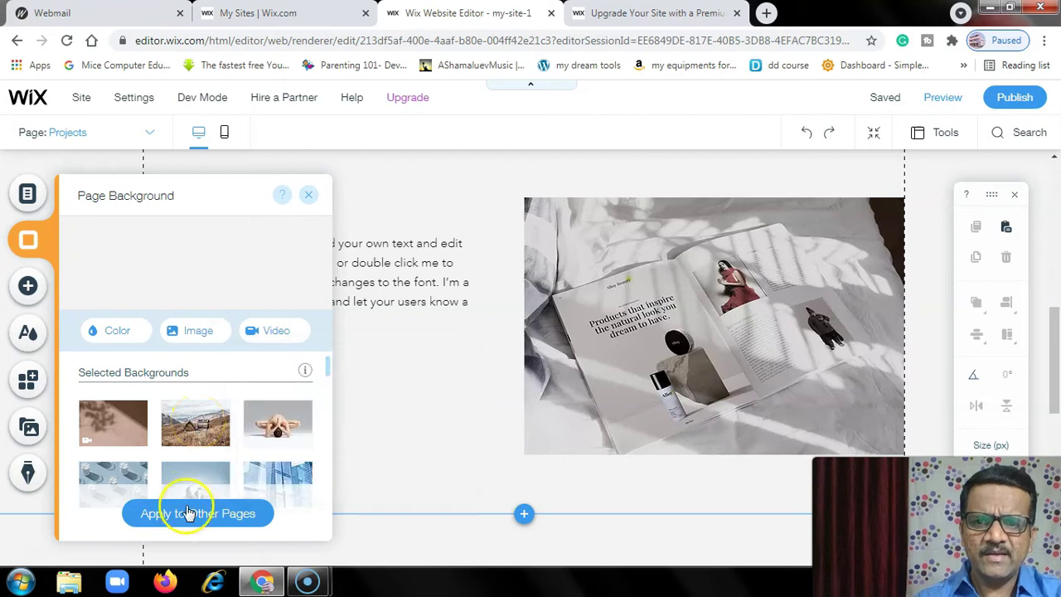
scroll(193, 418, "down", 3)
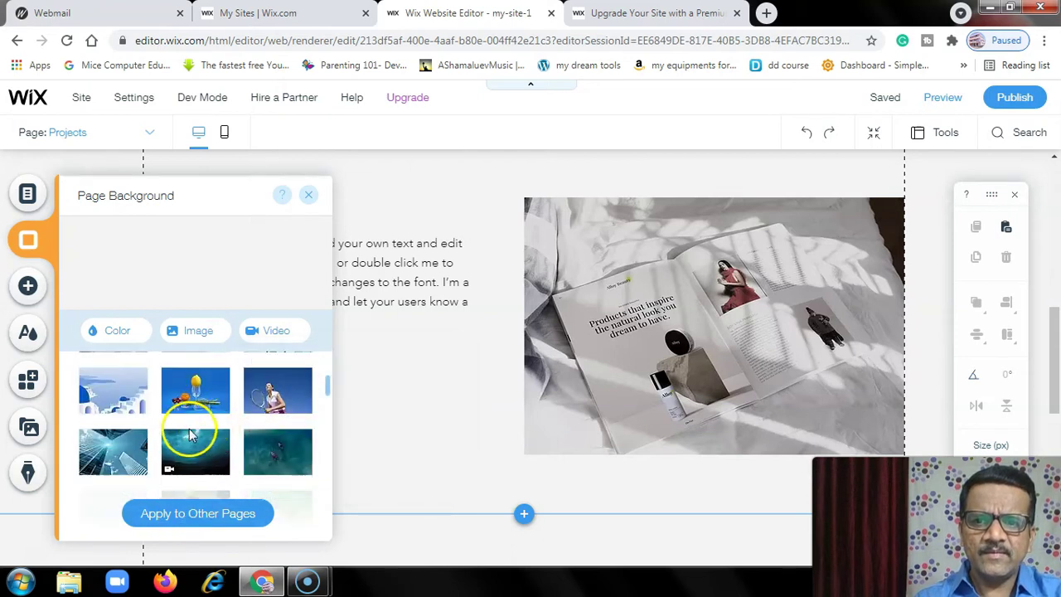
mouse_move(191, 452)
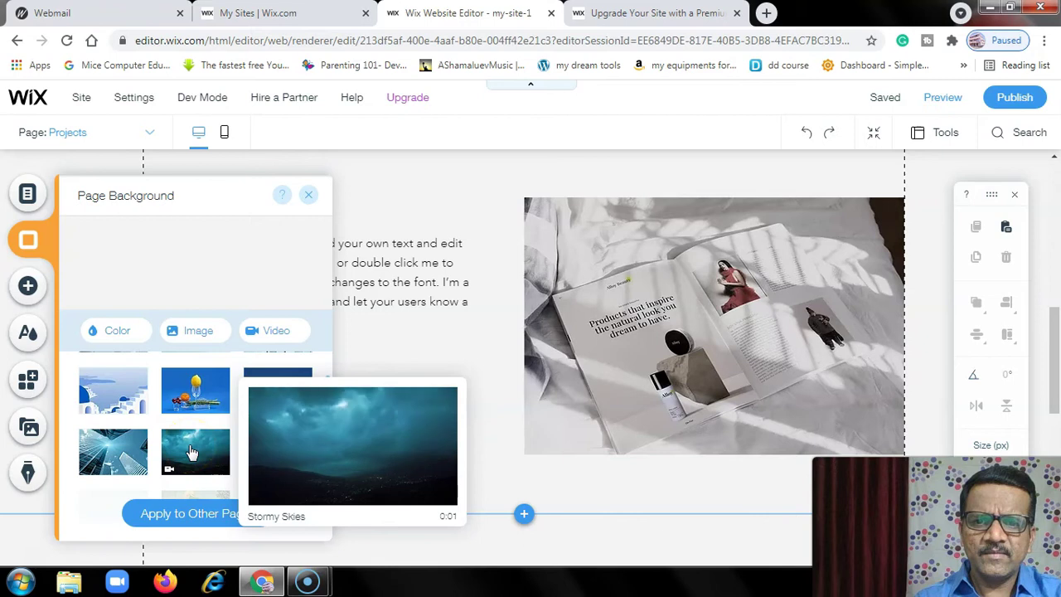
mouse_move(104, 450)
scroll(109, 414, "up", 3)
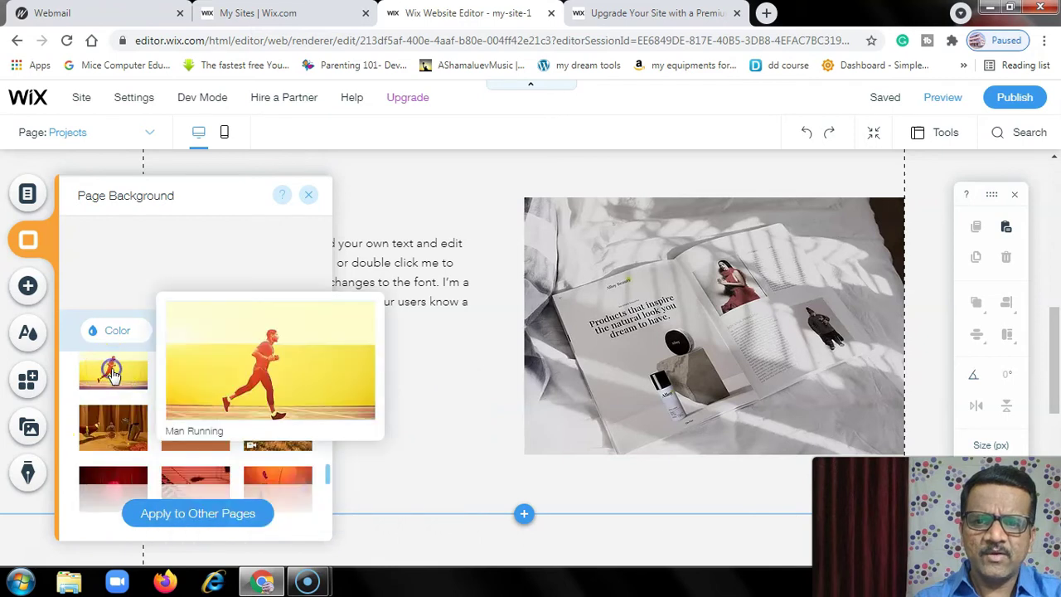
left_click(113, 376)
left_click(185, 511)
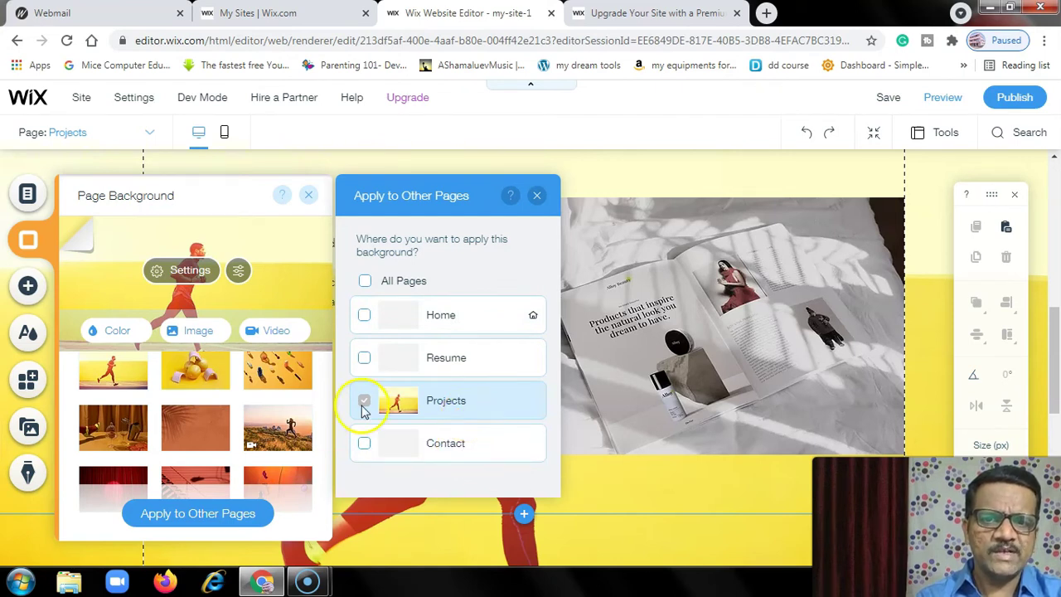
left_click(364, 282)
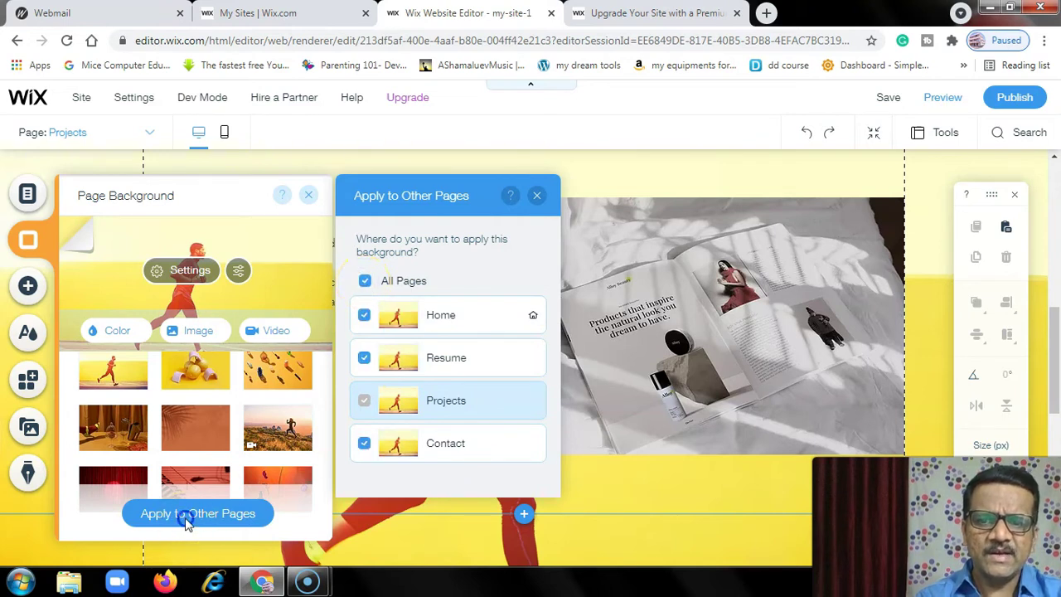
left_click(187, 514)
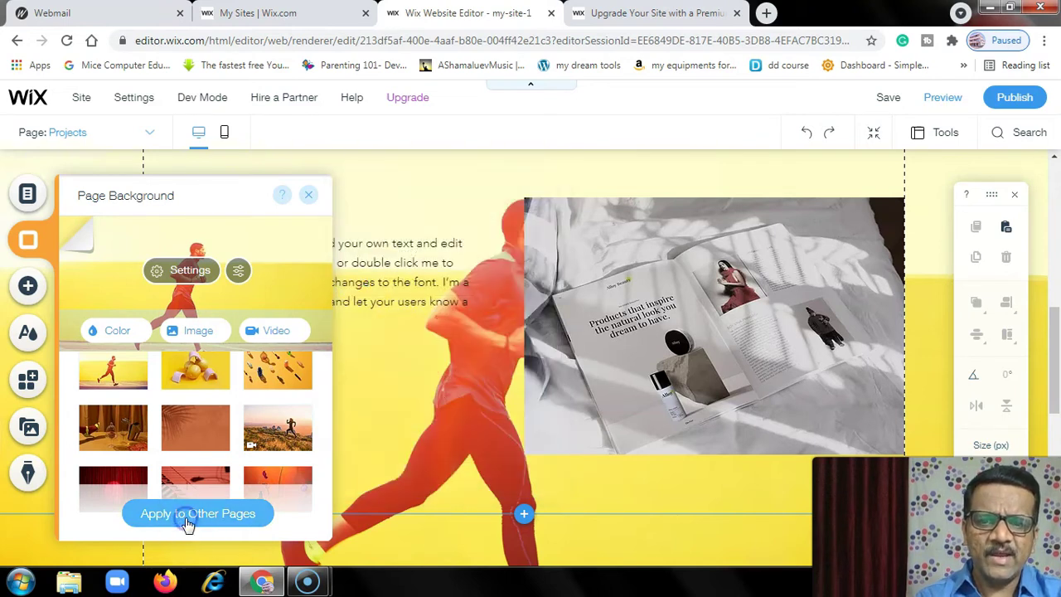
left_click(407, 170)
scroll(506, 382, "up", 5)
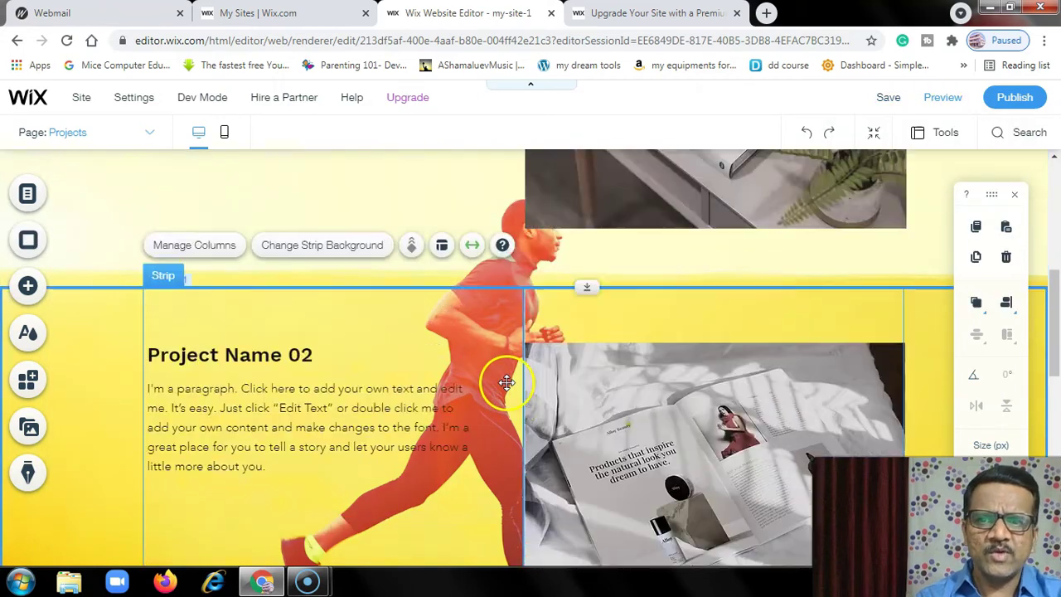
left_click(153, 135)
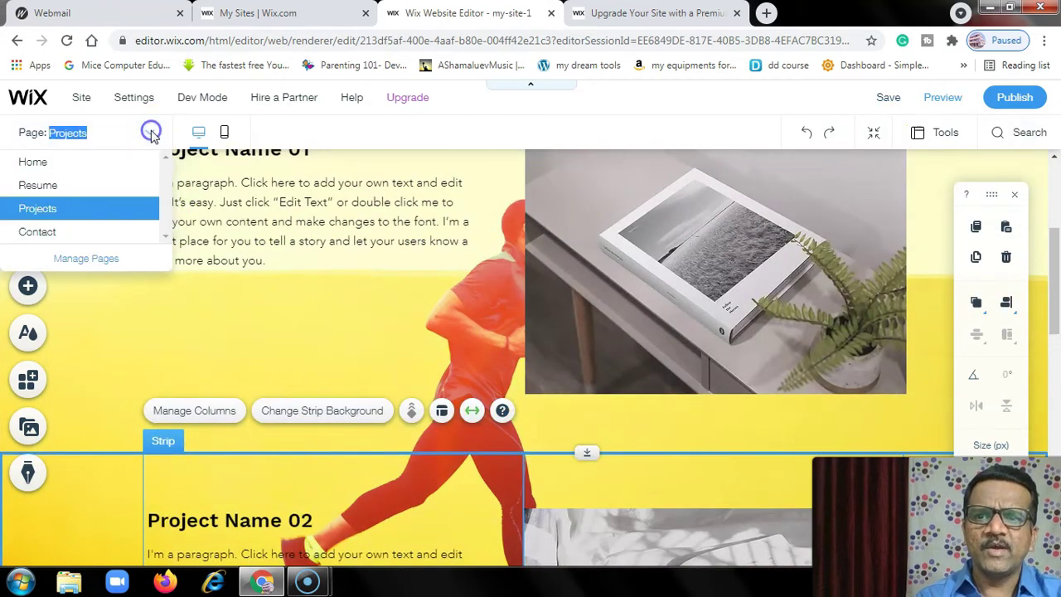
left_click(38, 186)
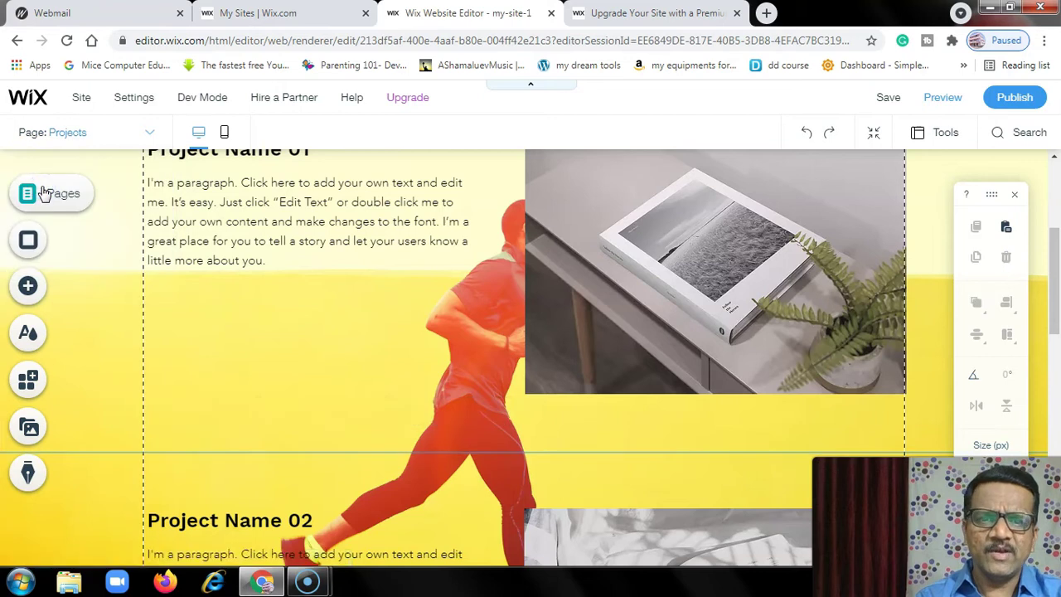
scroll(602, 362, "up", 2)
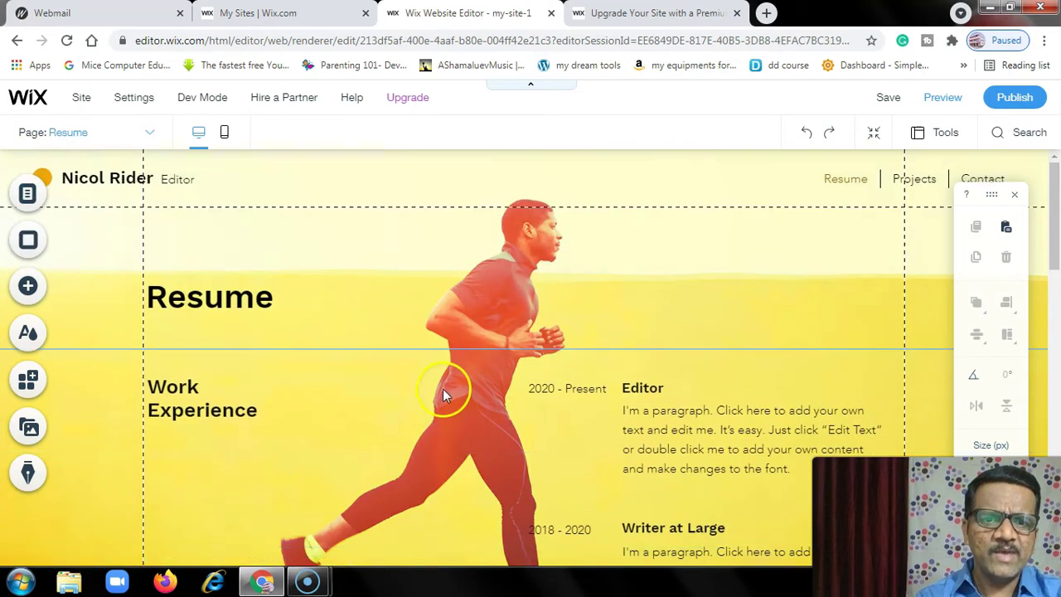
left_click(147, 136)
left_click(37, 161)
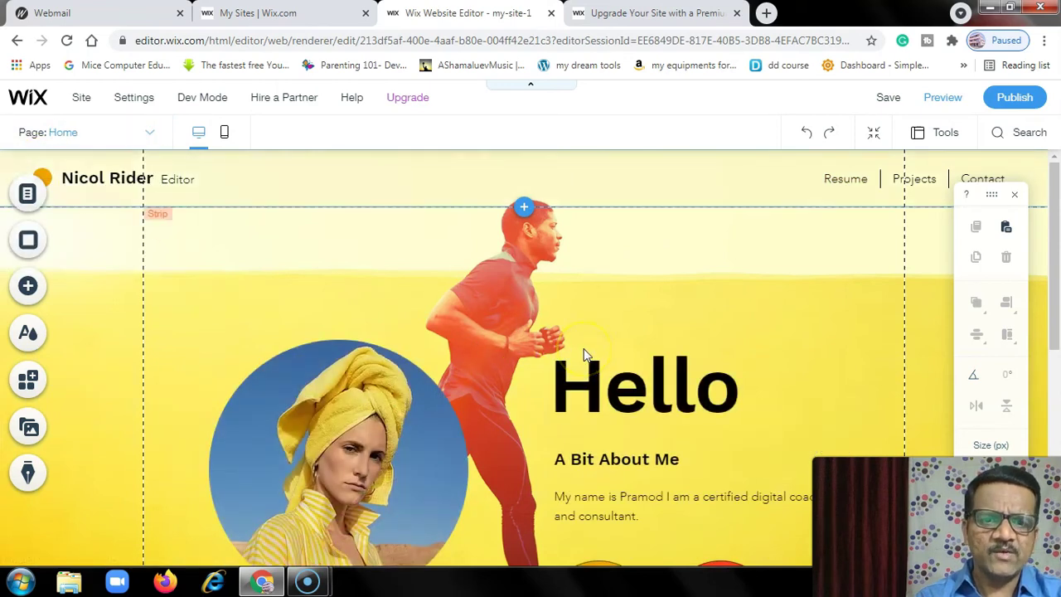
scroll(583, 355, "down", 5)
scroll(584, 355, "up", 2)
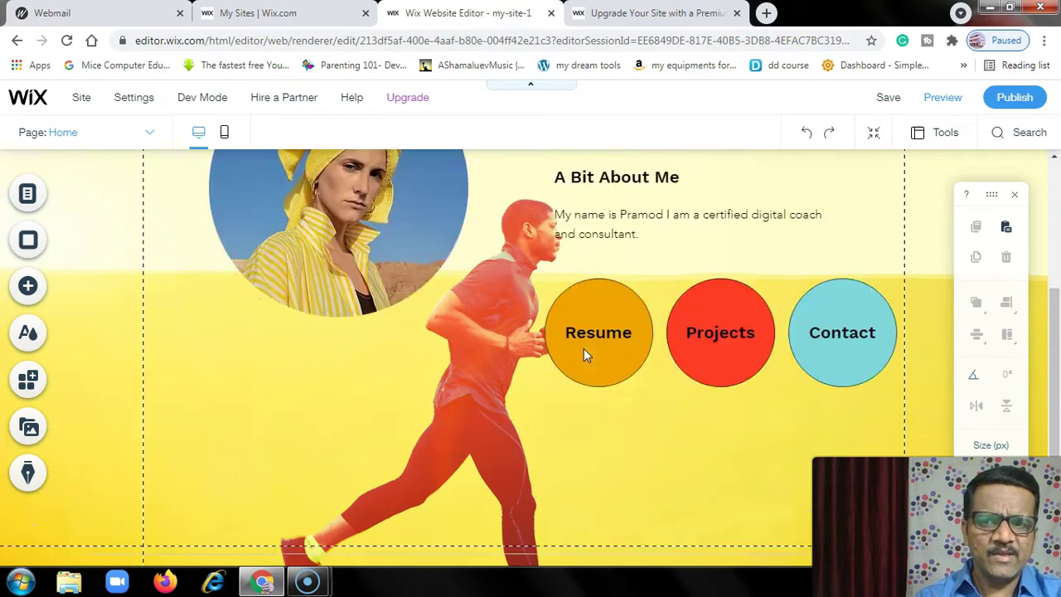
scroll(584, 355, "up", 3)
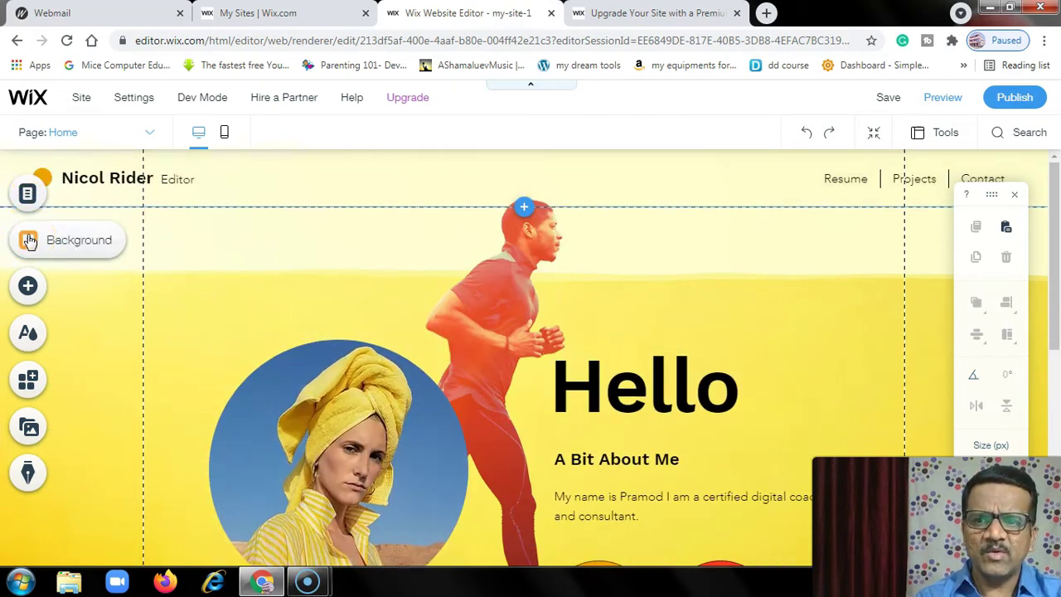
left_click(27, 287)
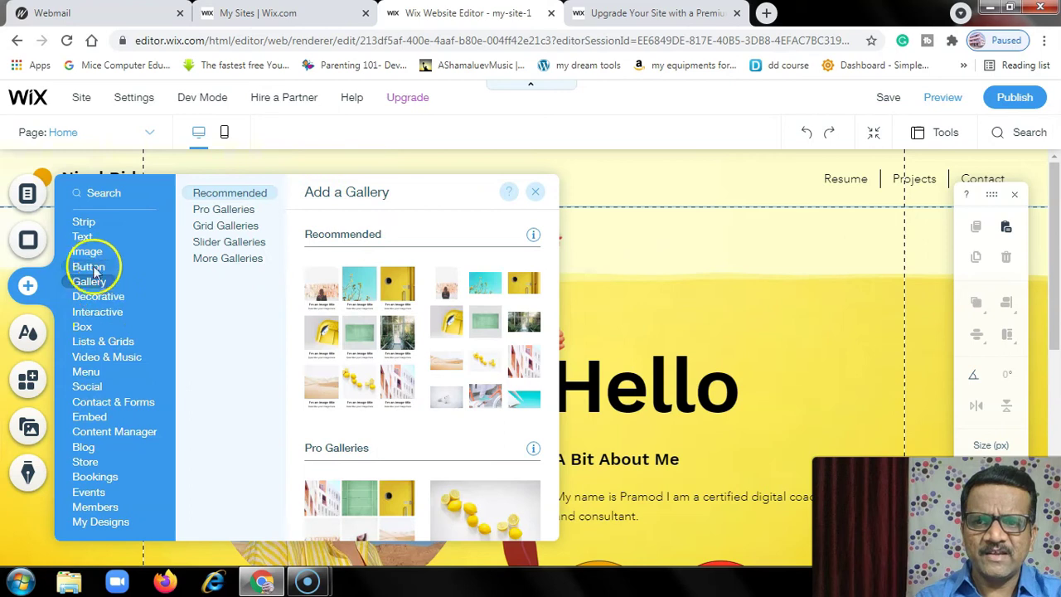
mouse_move(88, 240)
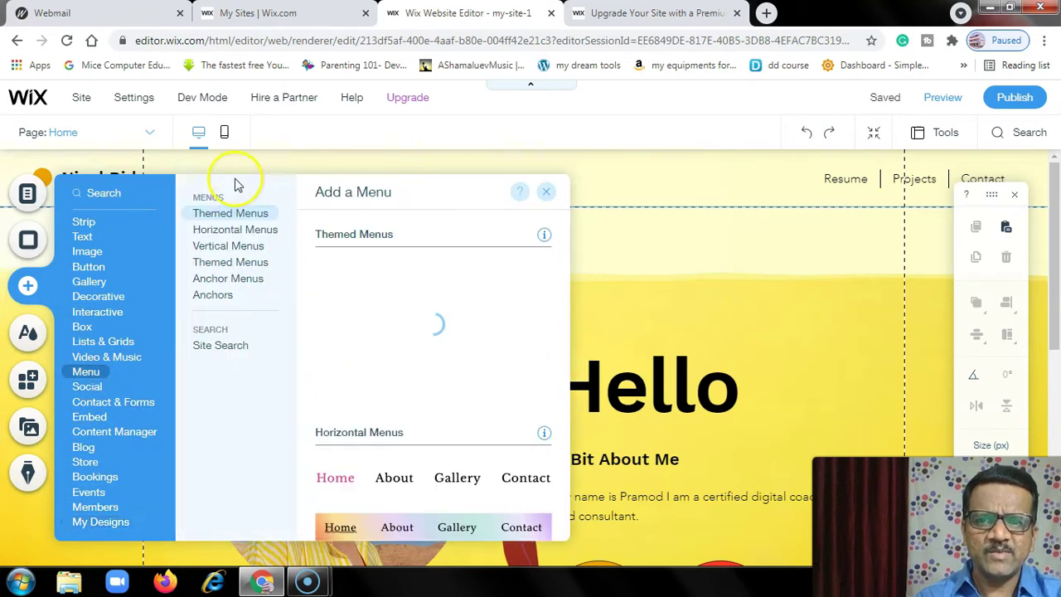
left_click(303, 162)
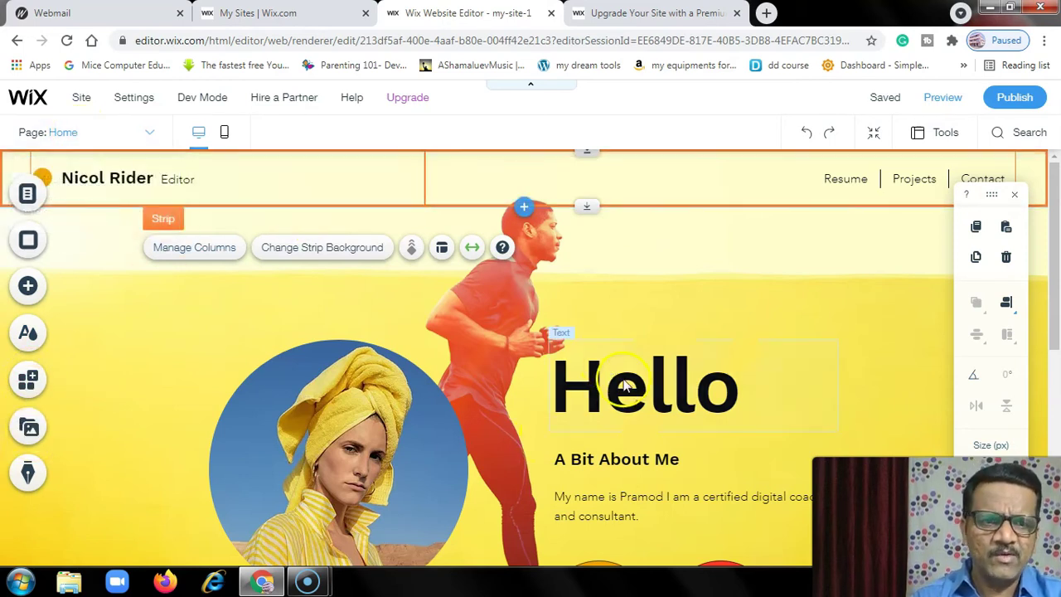
scroll(613, 378, "down", 5)
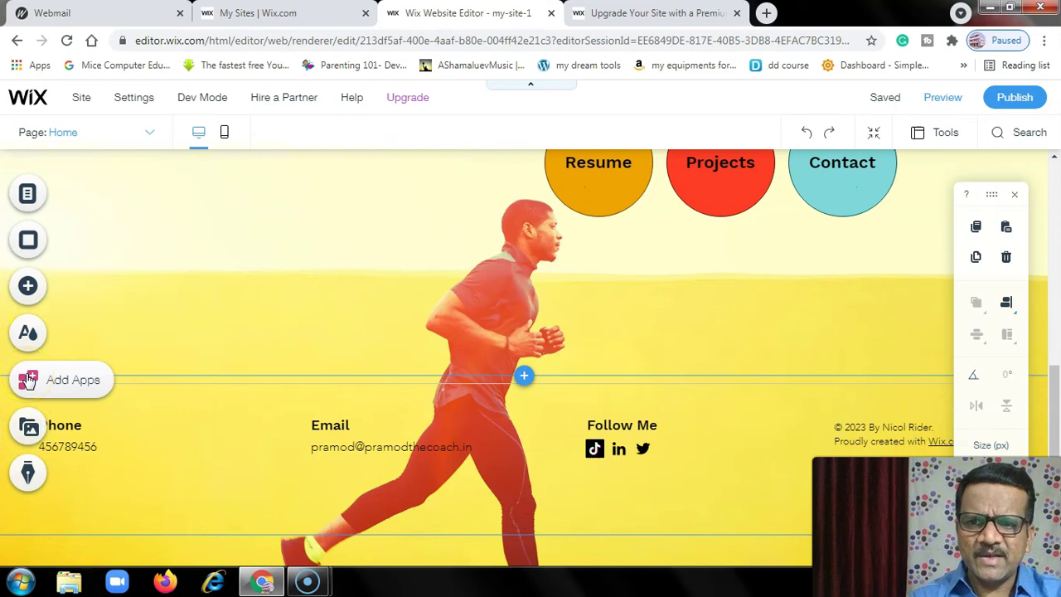
- Open the Wix App Market and browse through its app listings
left_click(27, 379)
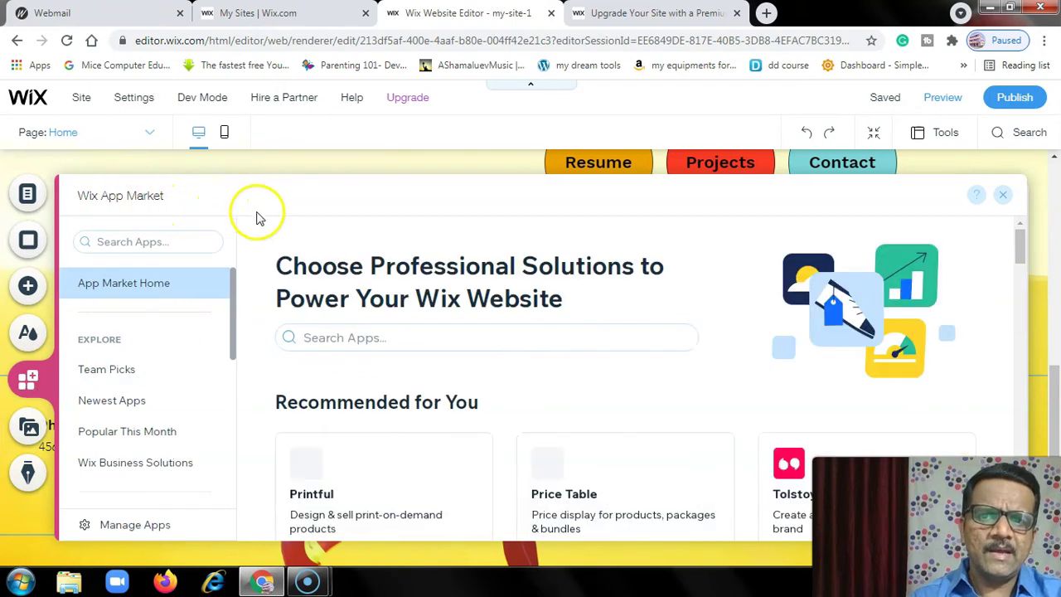
scroll(437, 317, "down", 4)
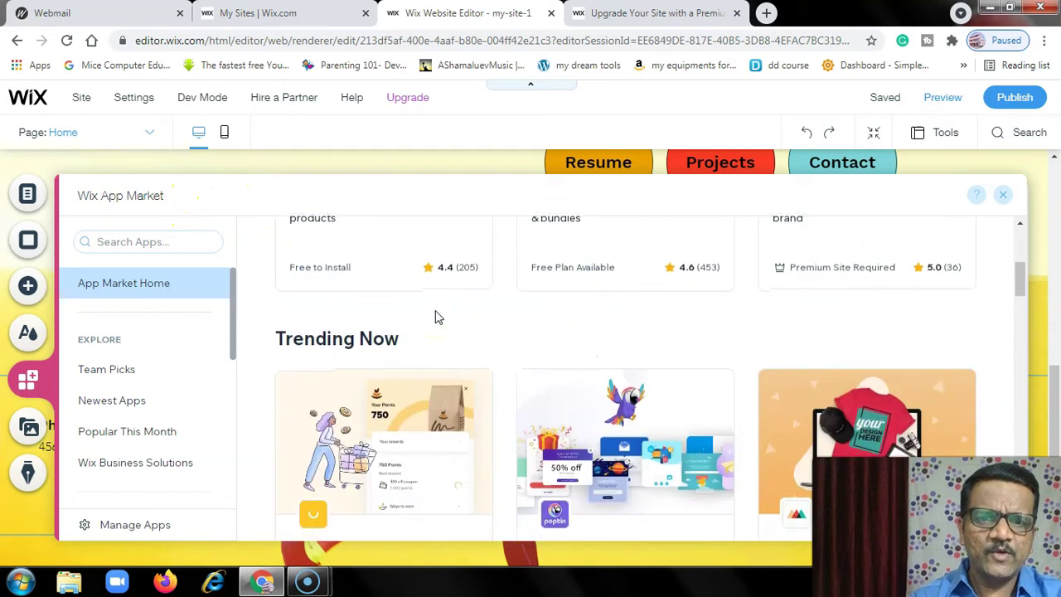
scroll(587, 373, "down", 3)
scroll(587, 373, "down", 3)
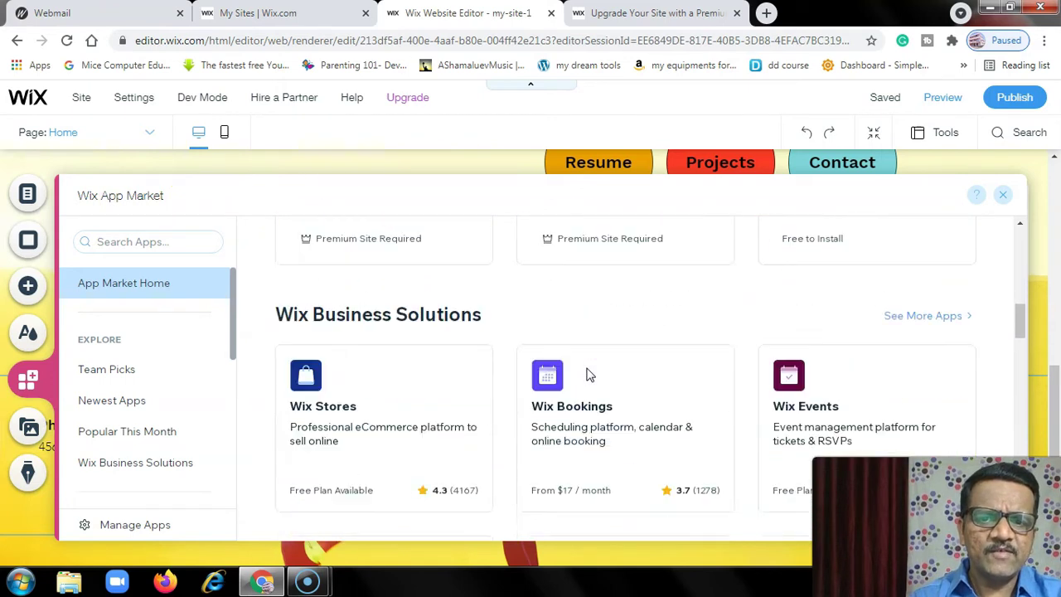
scroll(419, 375, "down", 2)
scroll(419, 375, "down", 1)
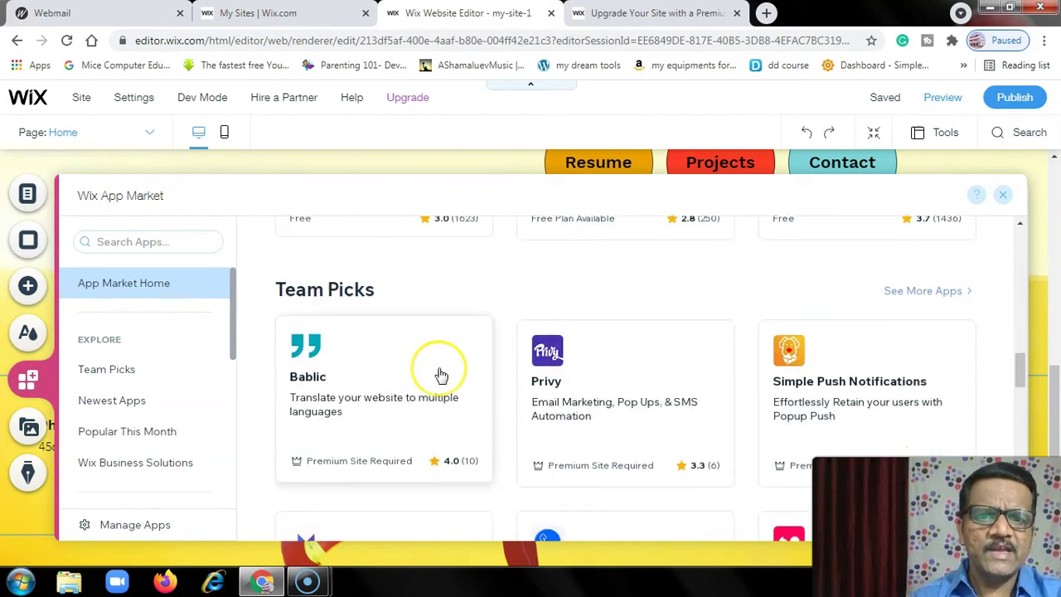
scroll(441, 375, "down", 4)
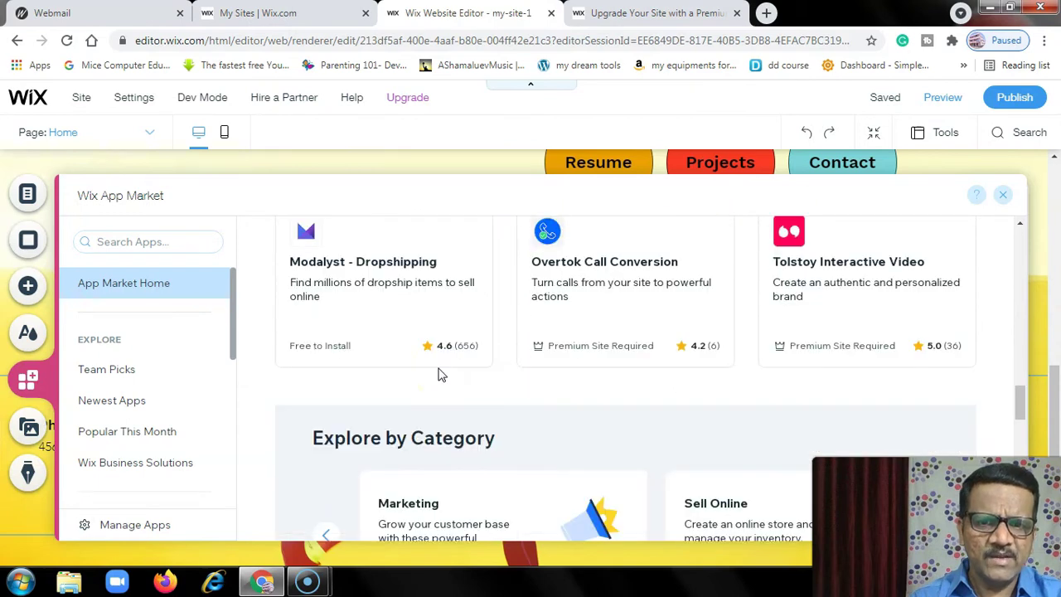
scroll(441, 374, "up", 7)
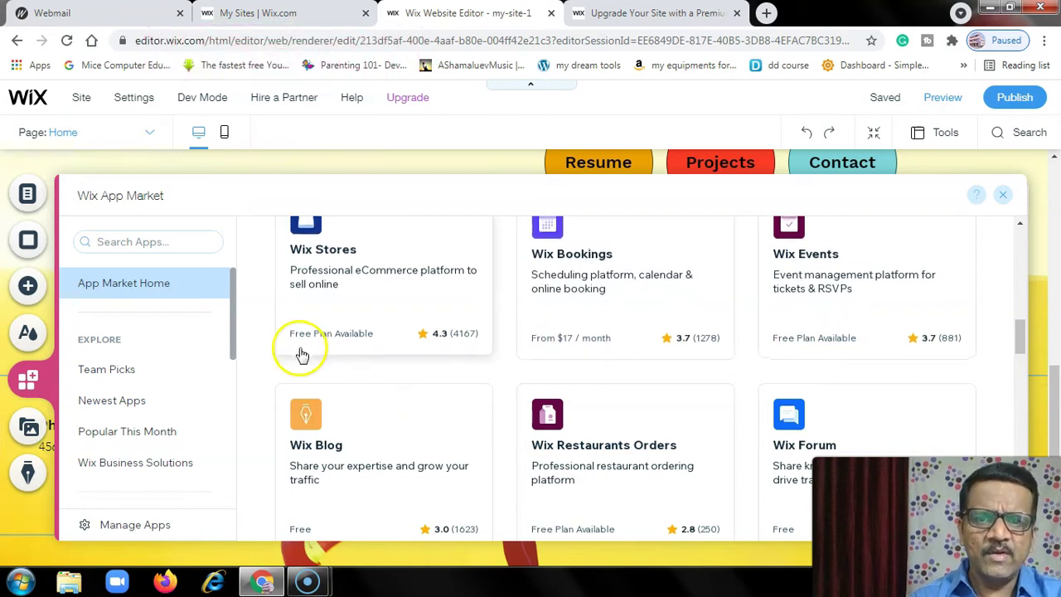
scroll(386, 372, "up", 3)
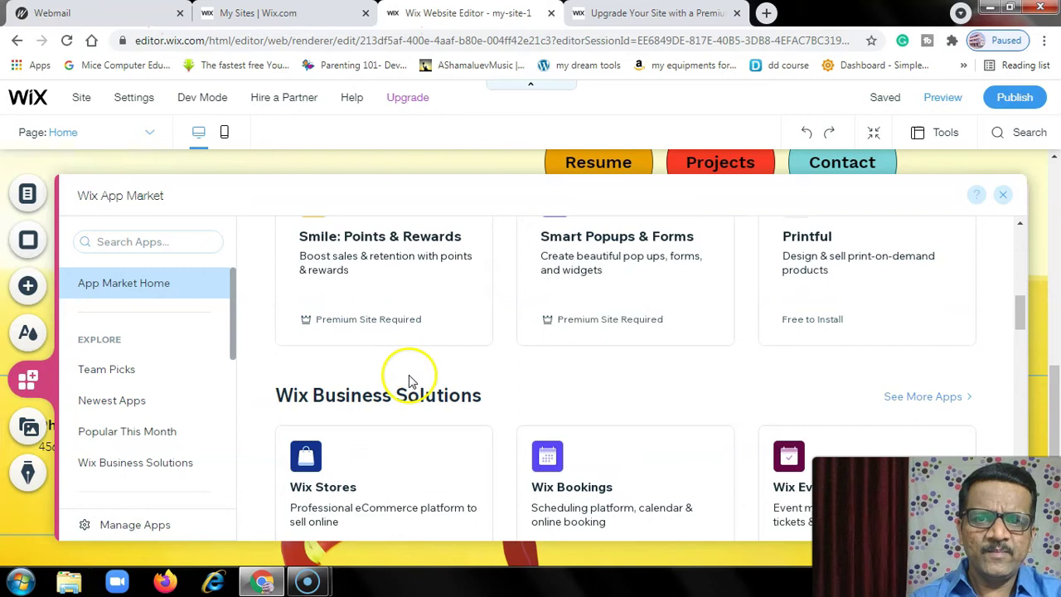
scroll(407, 381, "up", 2)
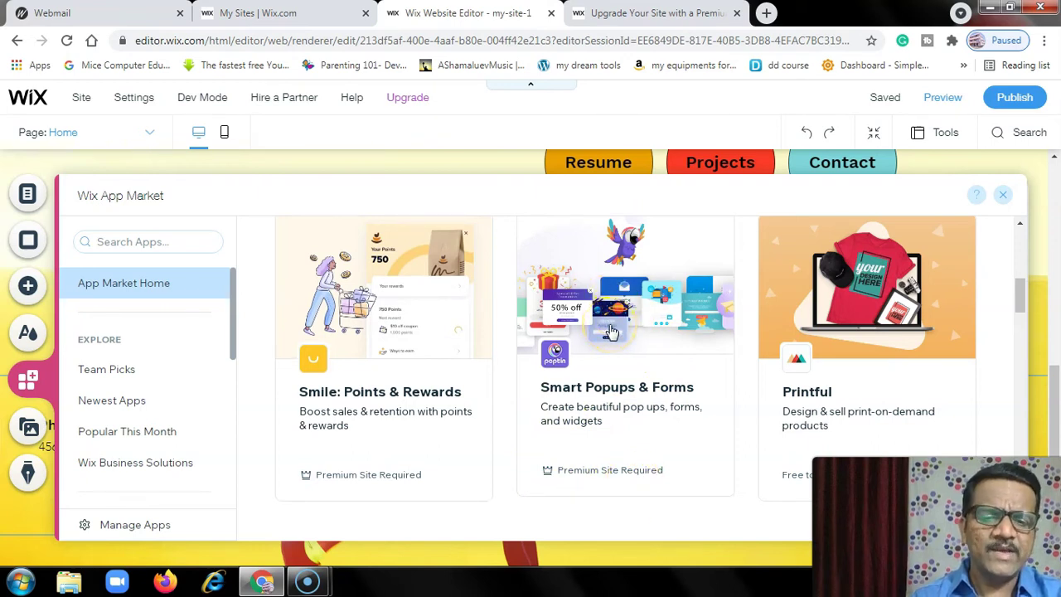
scroll(662, 417, "up", 3)
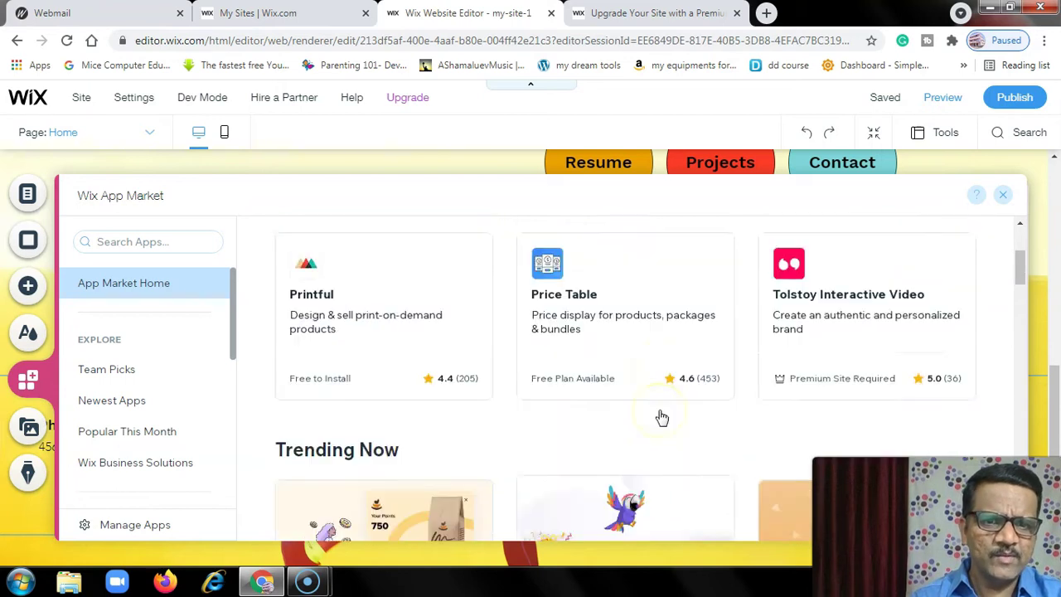
scroll(661, 417, "up", 1)
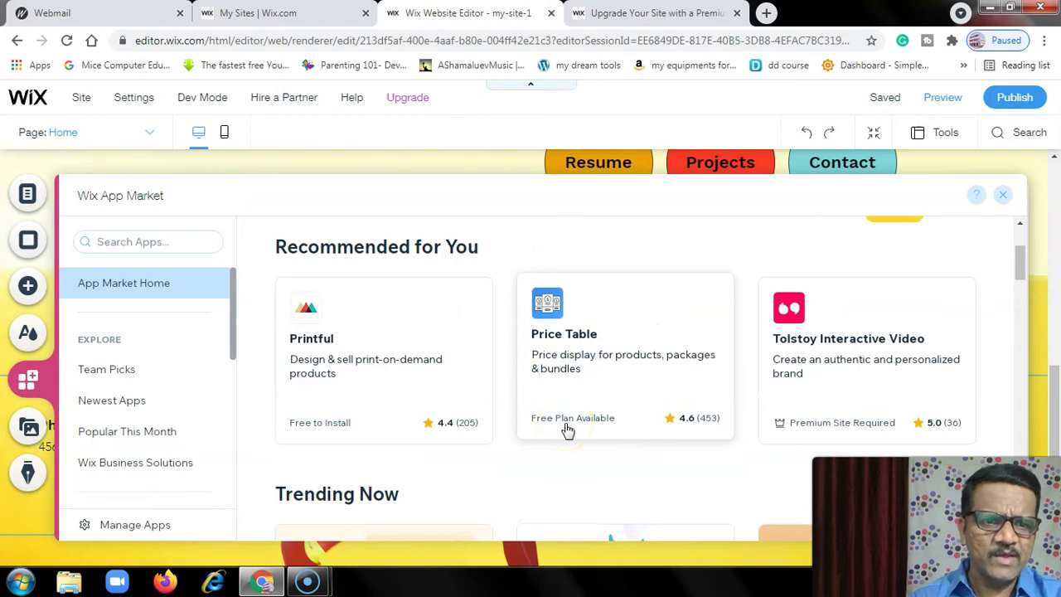
scroll(567, 431, "up", 2)
- Show the 67 apps in the Sell Online category
scroll(569, 428, "down", 4)
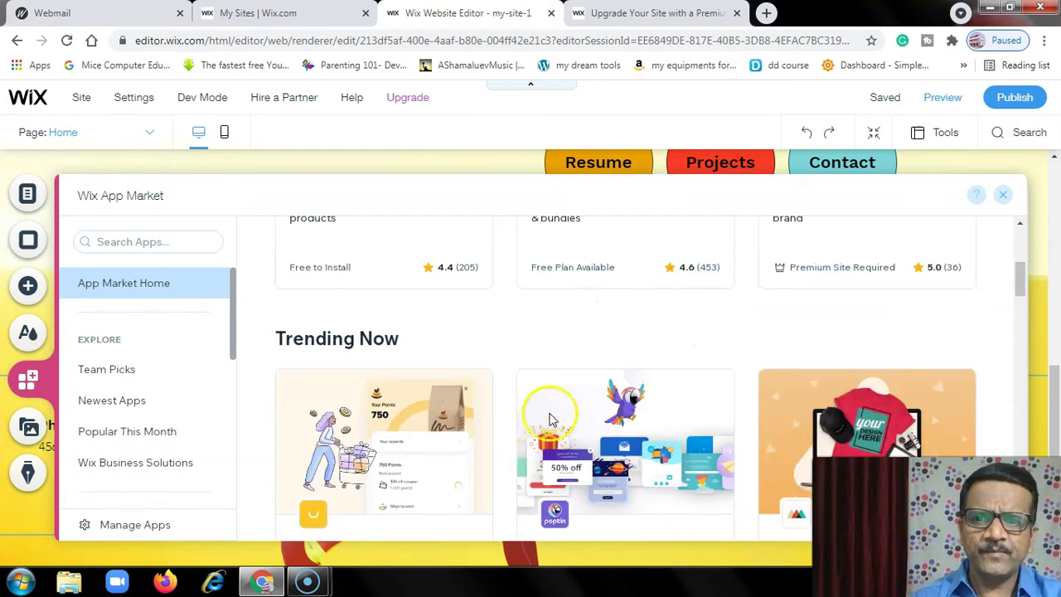
scroll(106, 379, "down", 3)
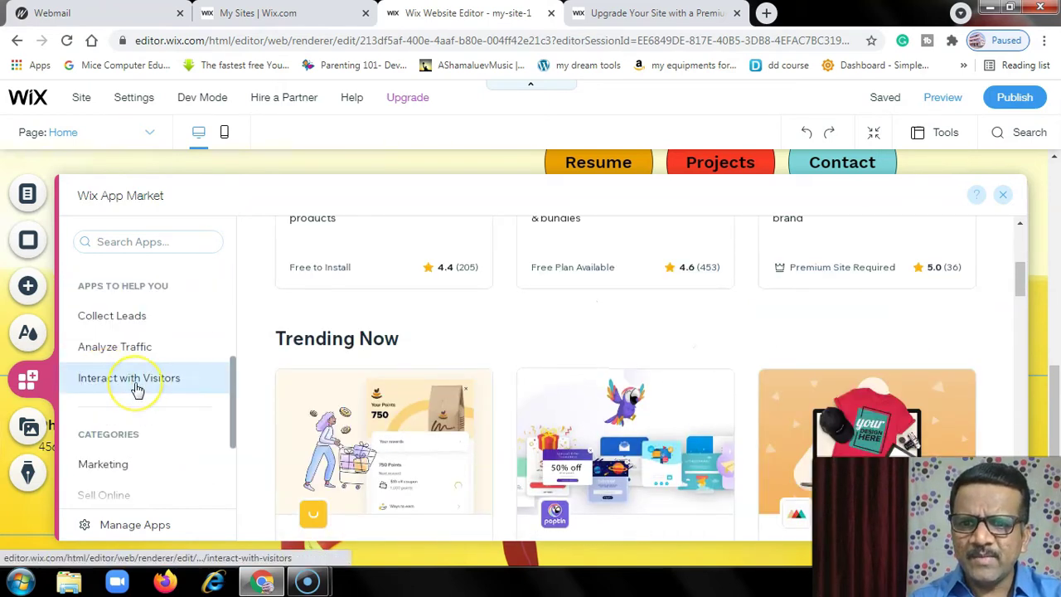
scroll(136, 390, "down", 2)
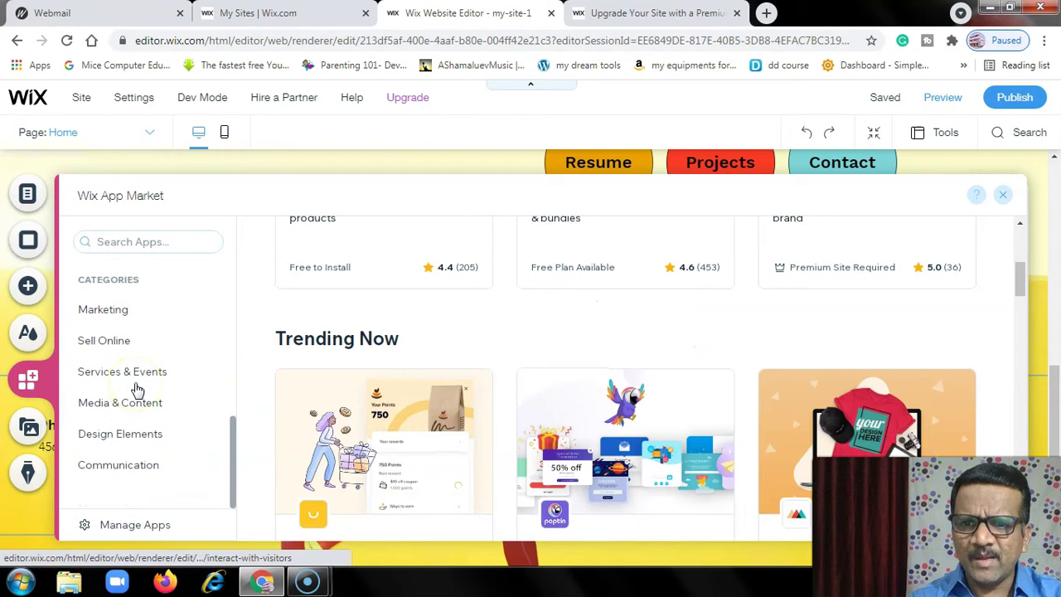
left_click(106, 342)
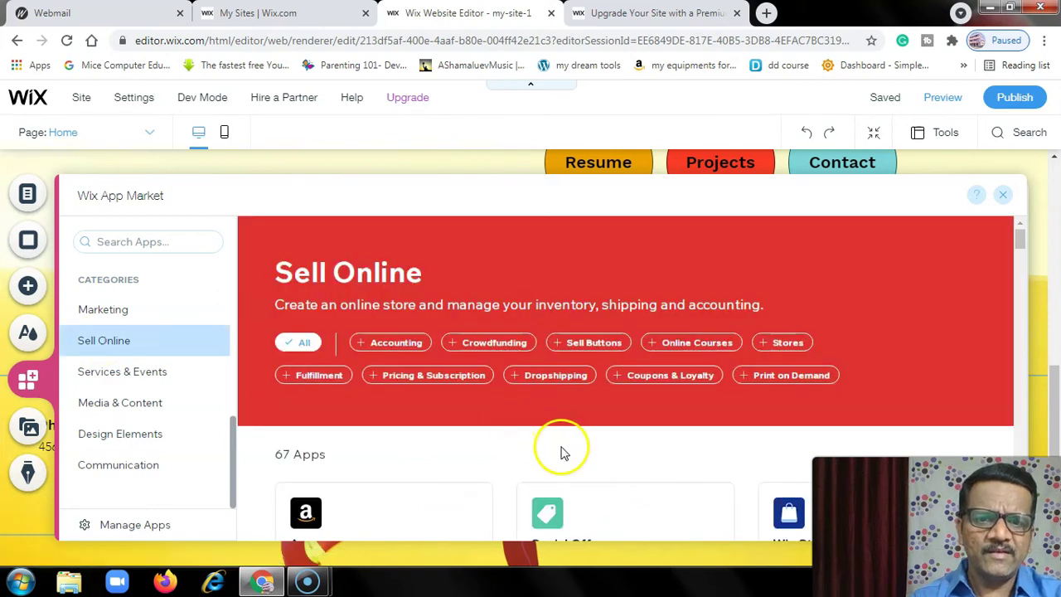
- Show the apps in the Services & Events category
scroll(547, 448, "down", 4)
scroll(412, 379, "down", 1)
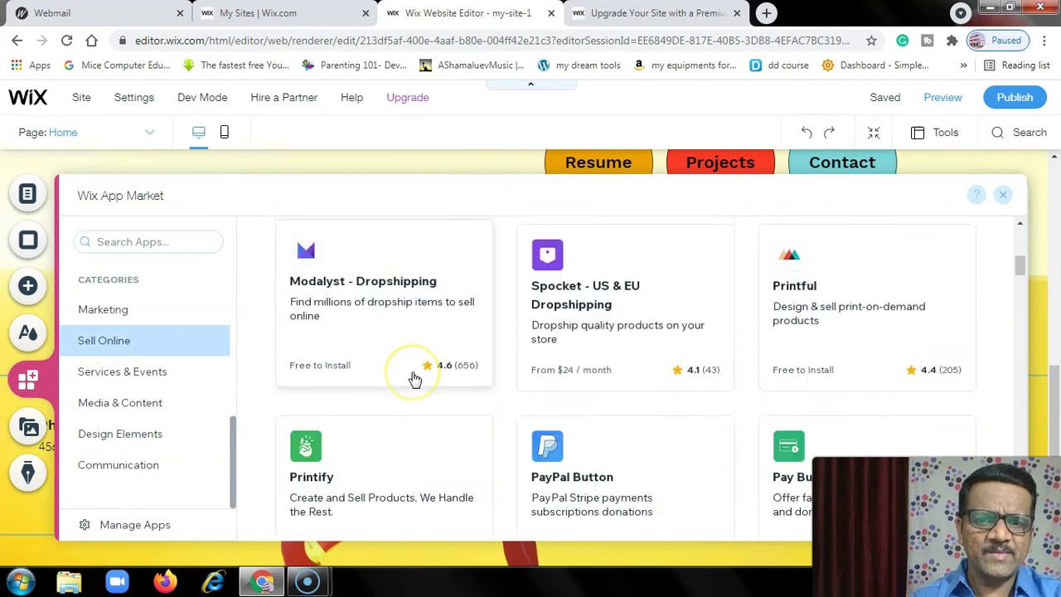
scroll(411, 378, "down", 2)
scroll(407, 380, "down", 3)
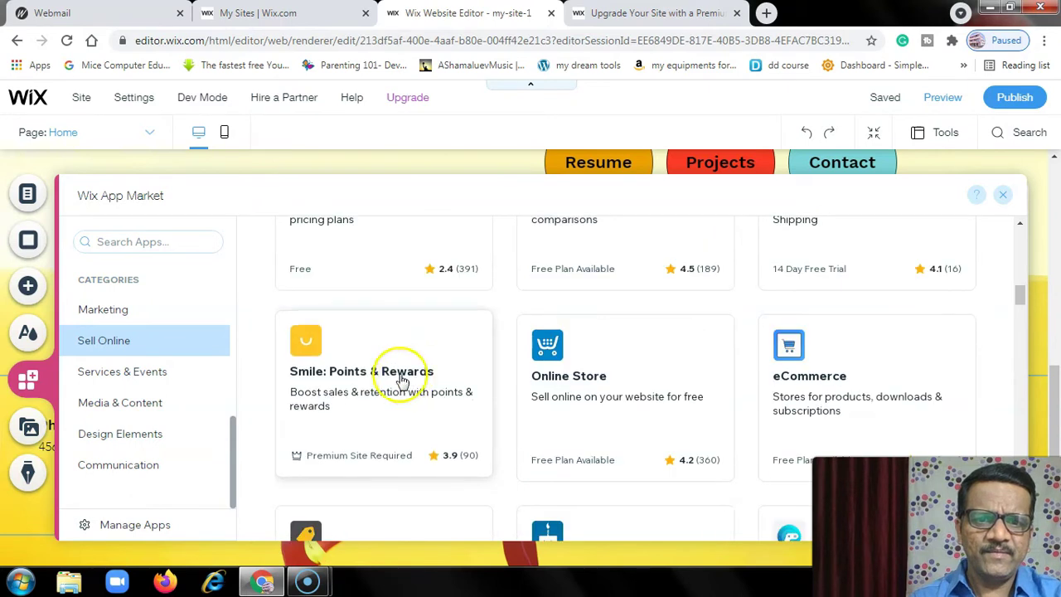
left_click(121, 379)
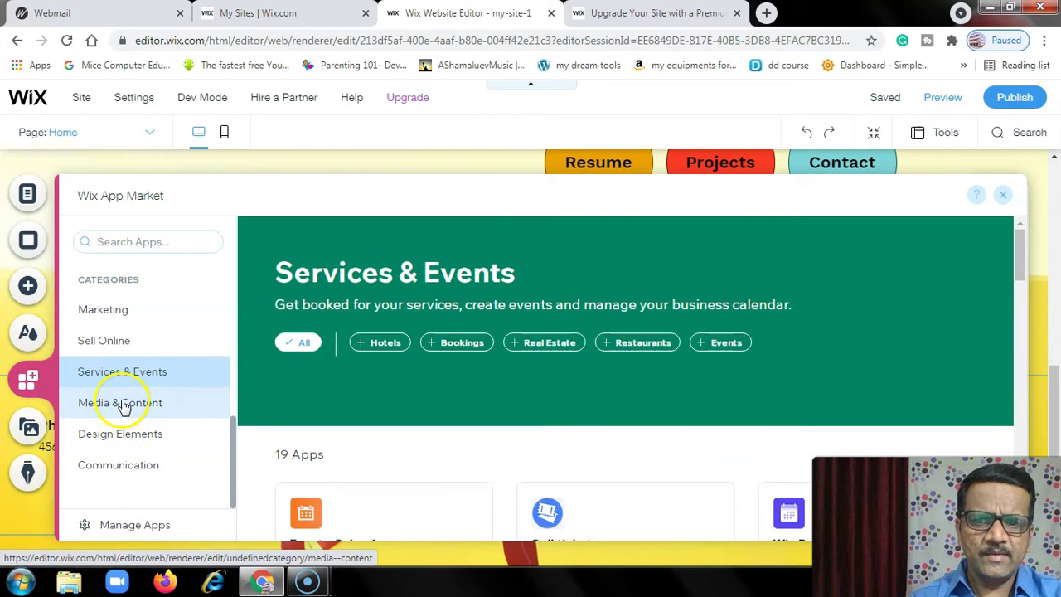
- Browse through the Services & Events apps
scroll(350, 421, "down", 5)
scroll(351, 421, "up", 3)
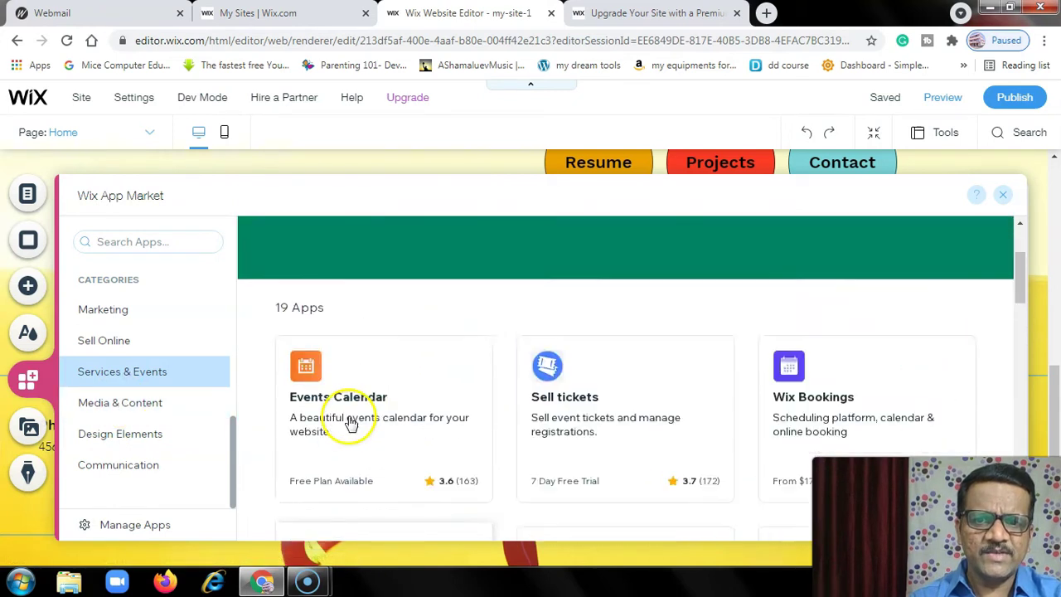
scroll(350, 423, "up", 1)
scroll(348, 406, "down", 1)
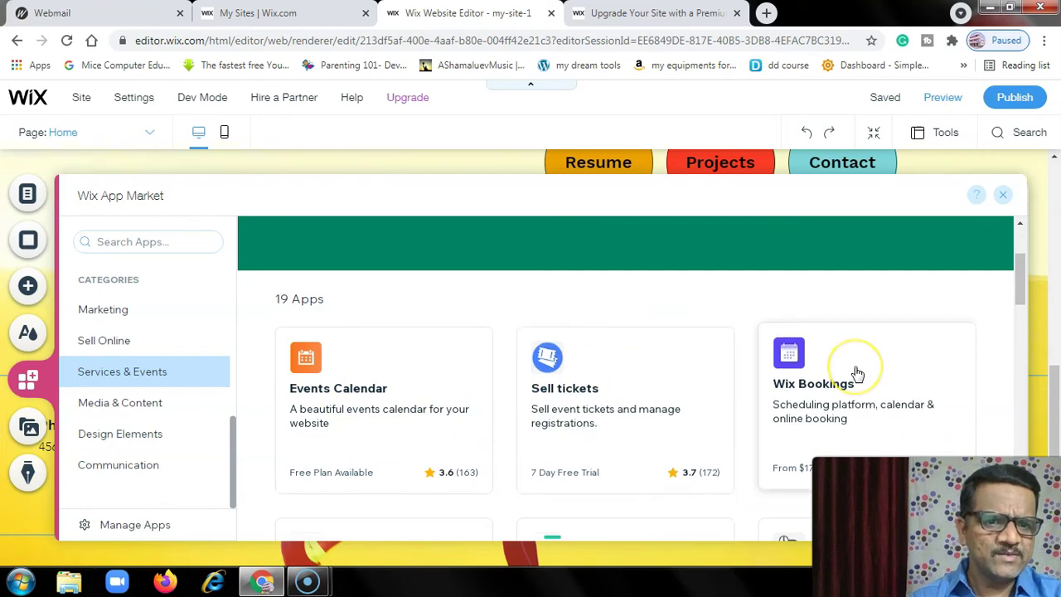
scroll(568, 403, "down", 4)
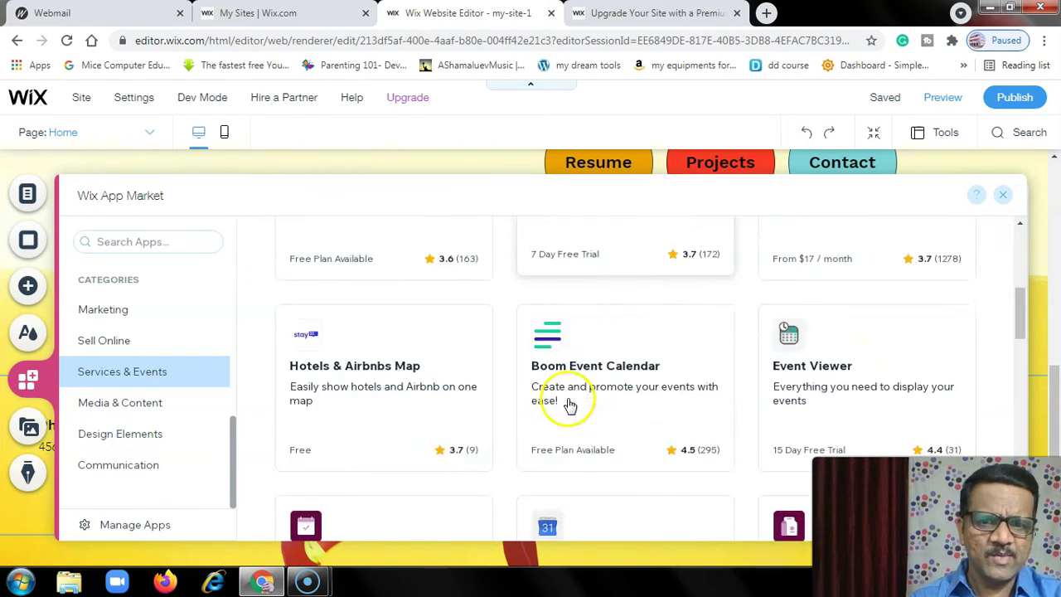
scroll(633, 412, "down", 5)
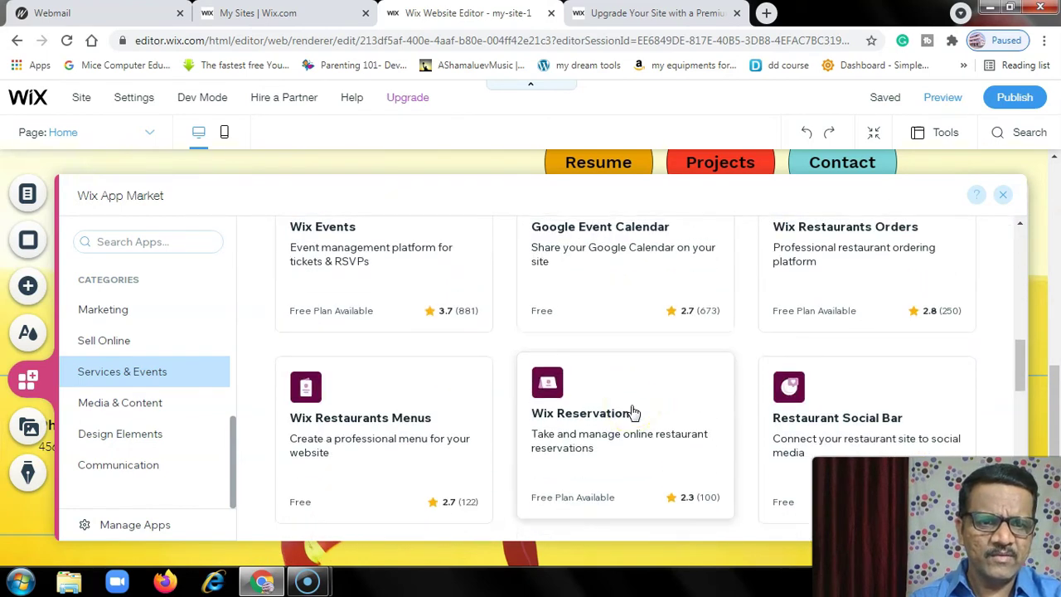
left_click(584, 348)
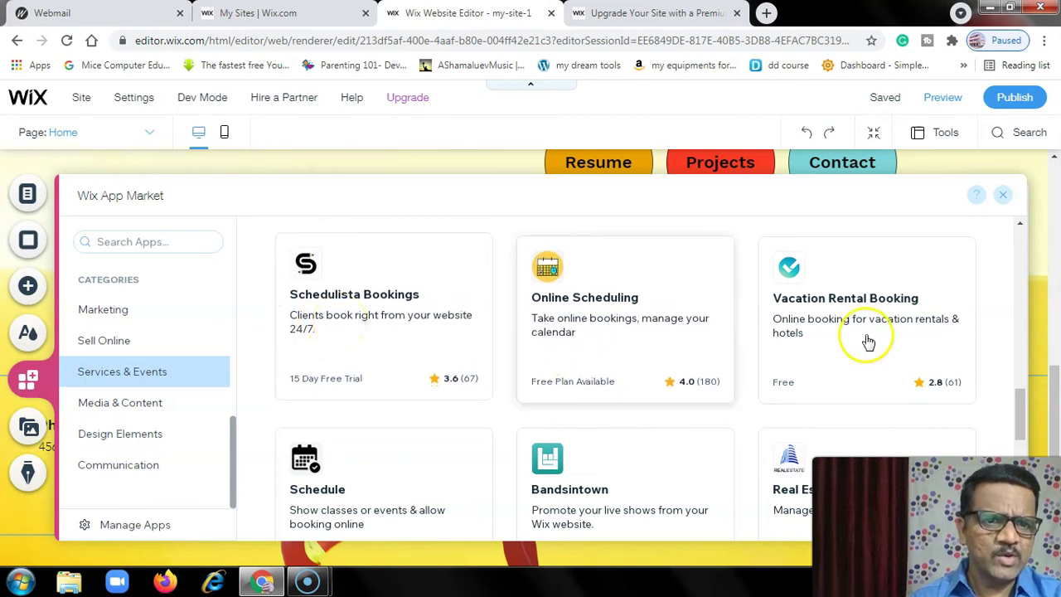
scroll(829, 348, "down", 3)
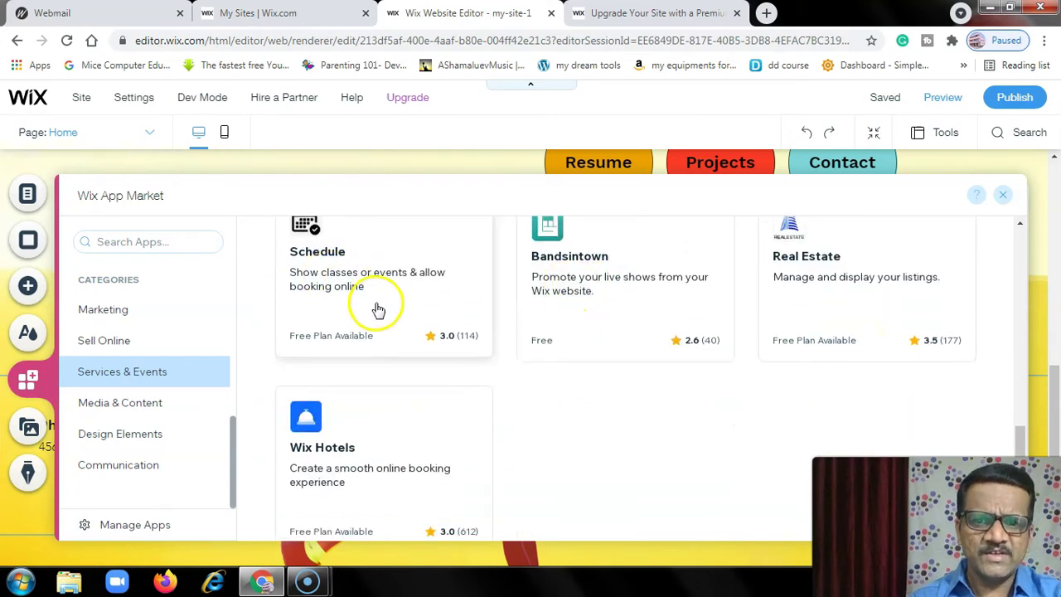
scroll(362, 434, "down", 3)
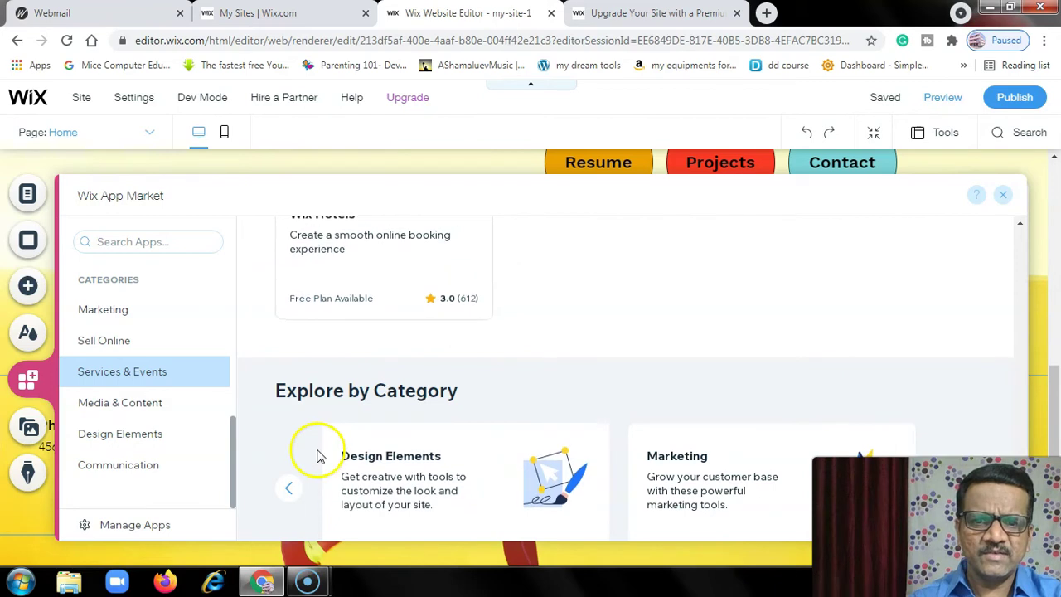
scroll(310, 444, "down", 1)
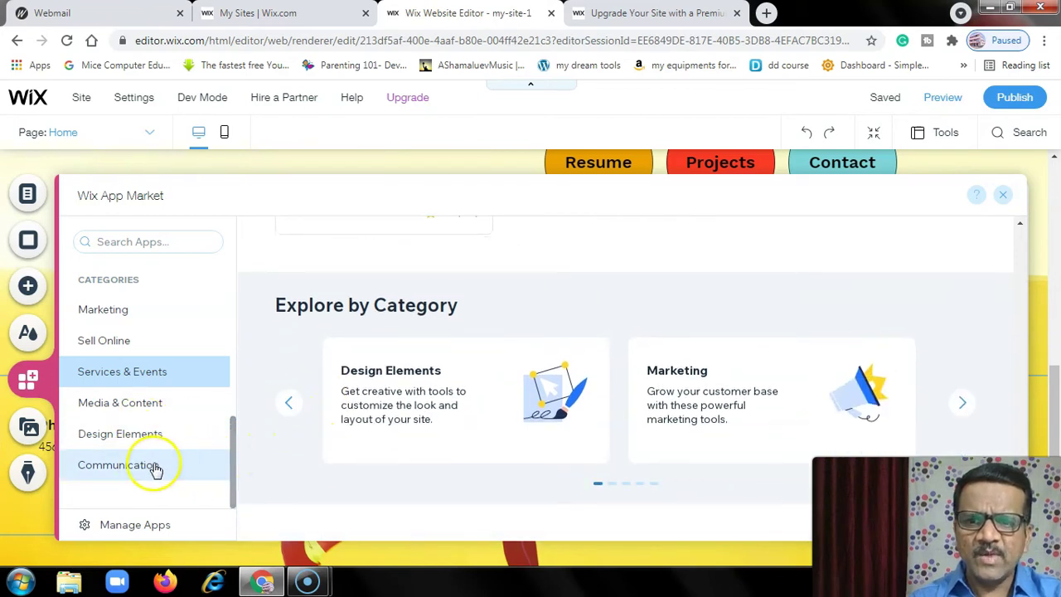
scroll(261, 389, "up", 8)
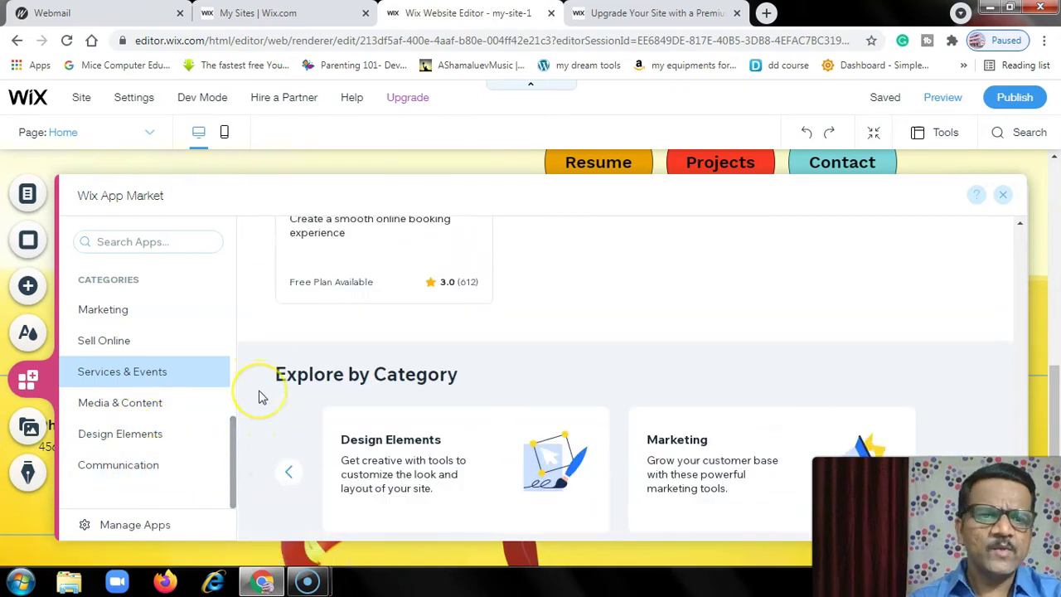
- Close the App Market and select the page's header strip
left_click(1002, 196)
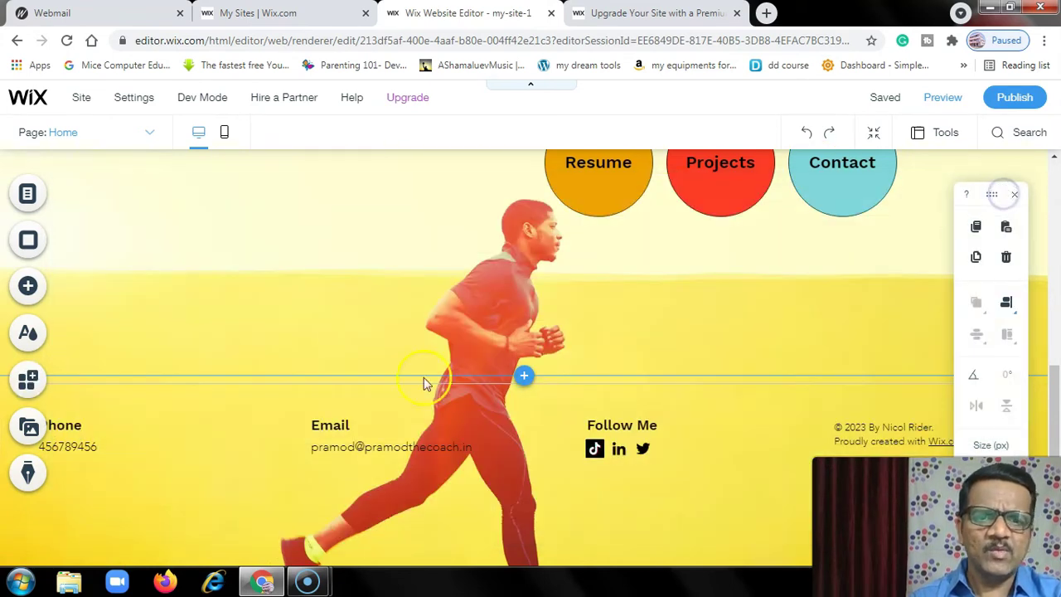
left_click(680, 446)
scroll(681, 446, "up", 5)
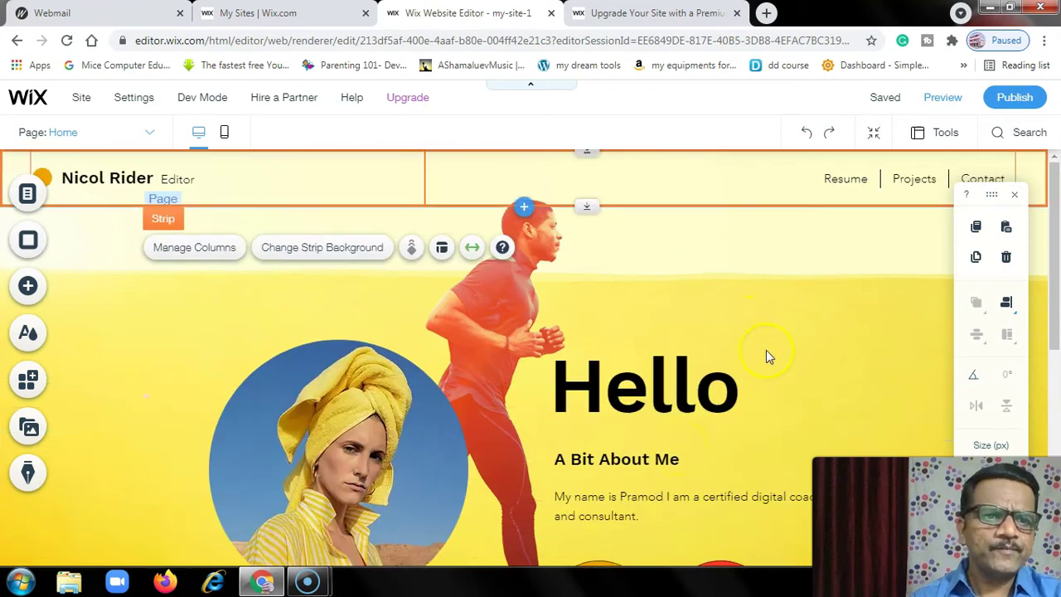
- Hide the arrange toolbar and switch to editing the Contact page
left_click(1016, 197)
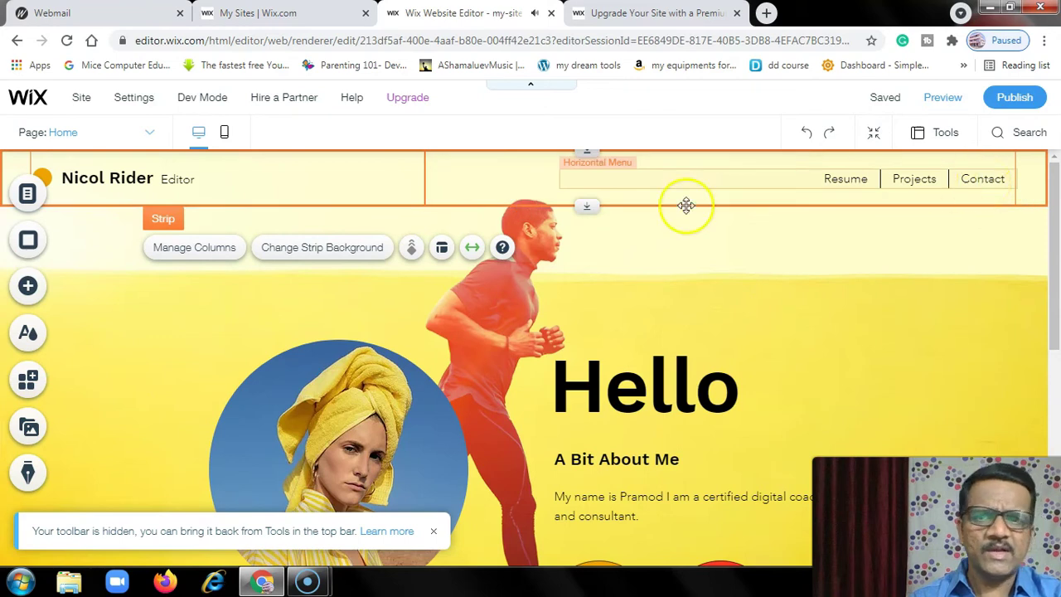
left_click(141, 134)
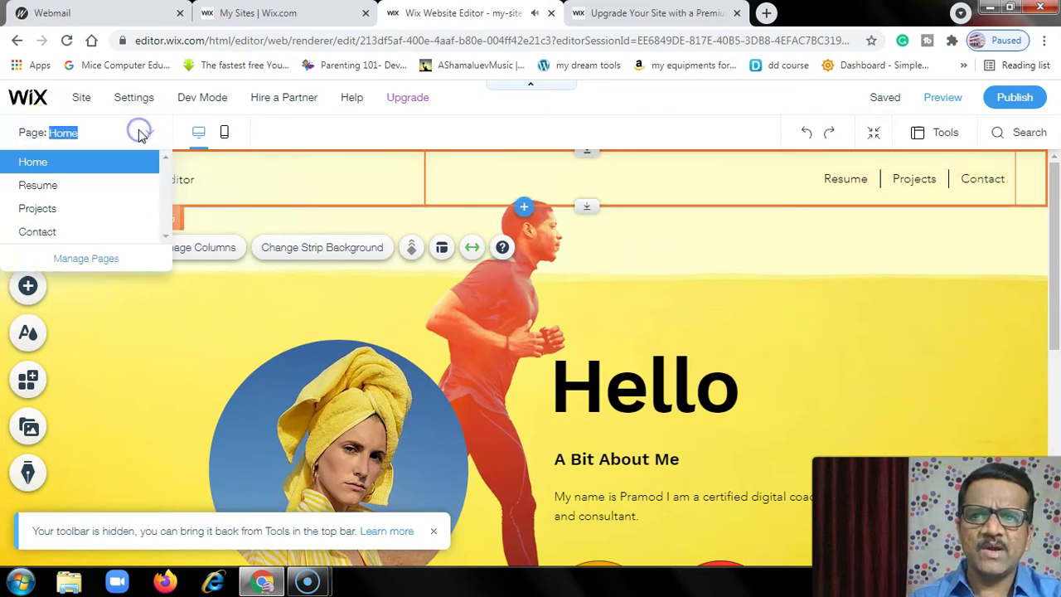
left_click(37, 232)
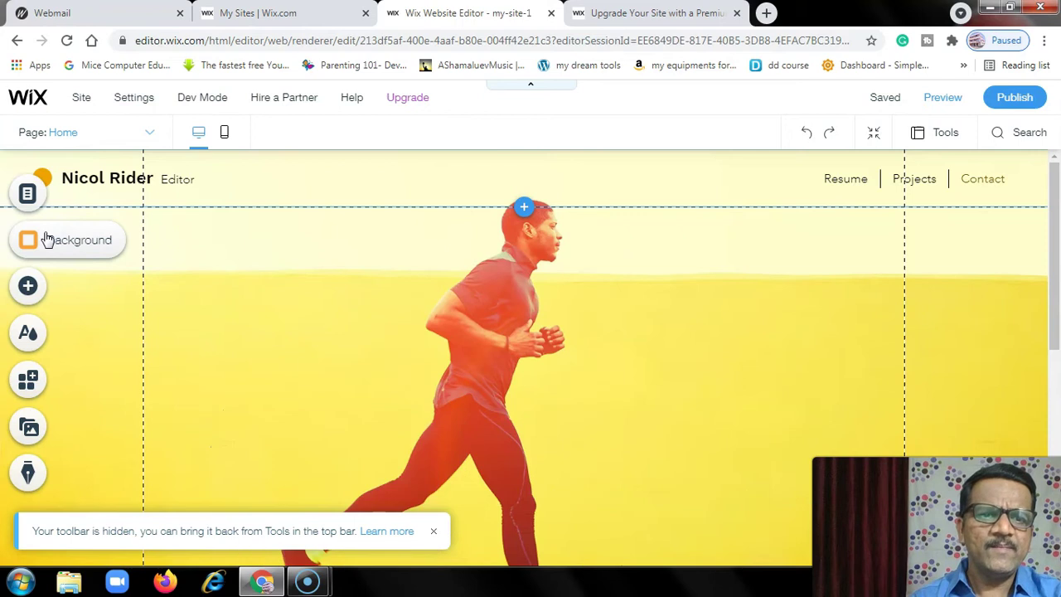
scroll(660, 398, "down", 4)
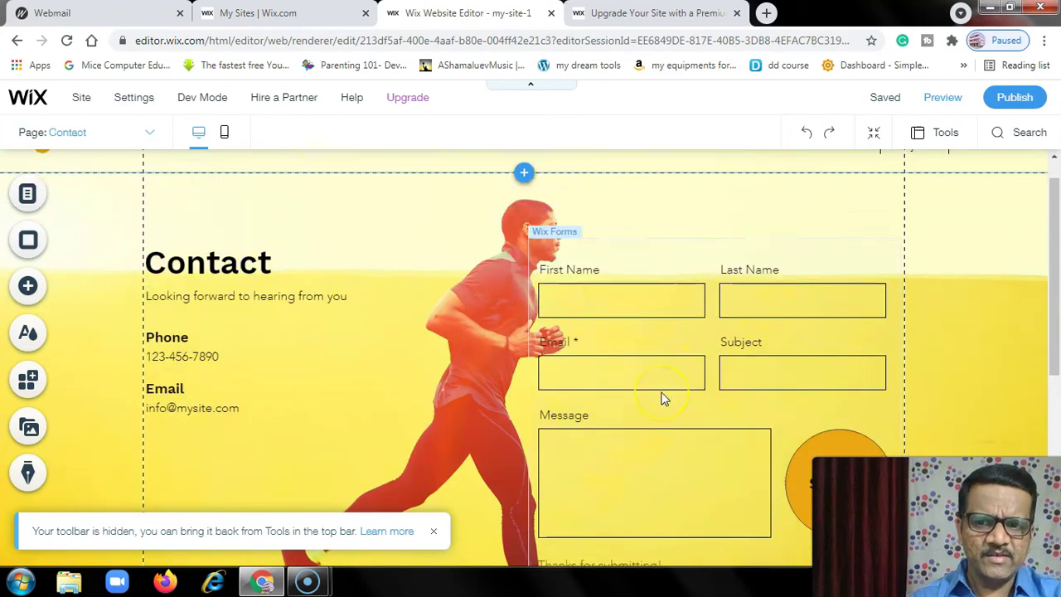
scroll(661, 399, "up", 3)
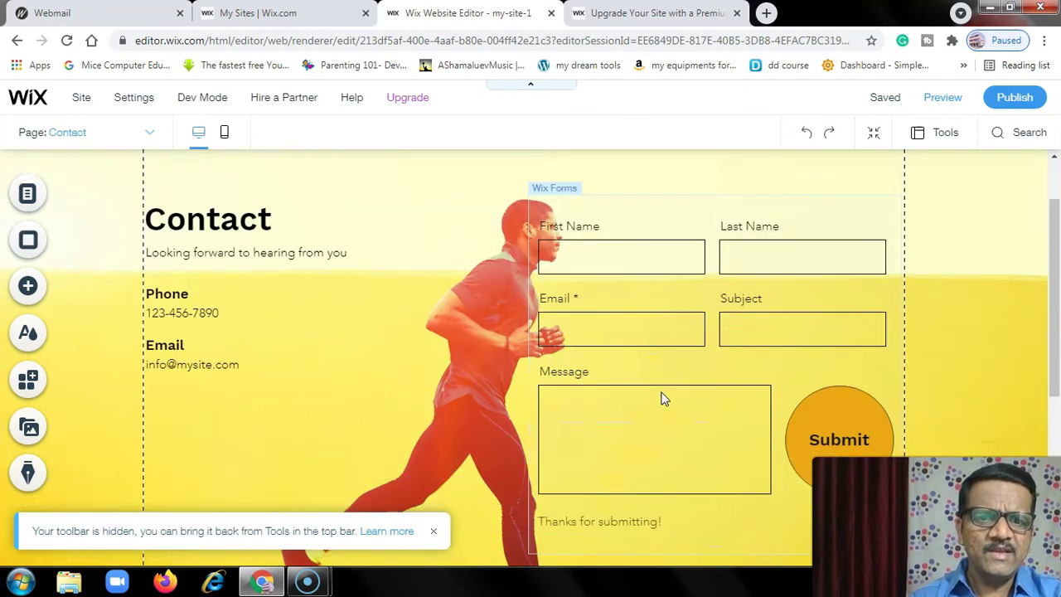
- Replace the placeholder phone and email texts with the owner's phone number and e-mail address
left_click(188, 313)
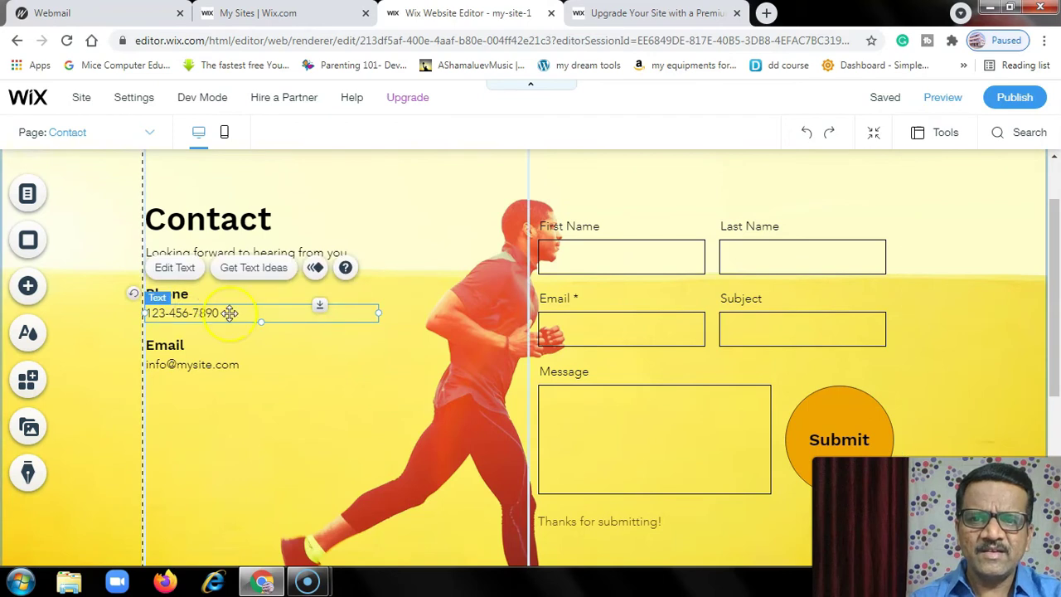
left_click(179, 268)
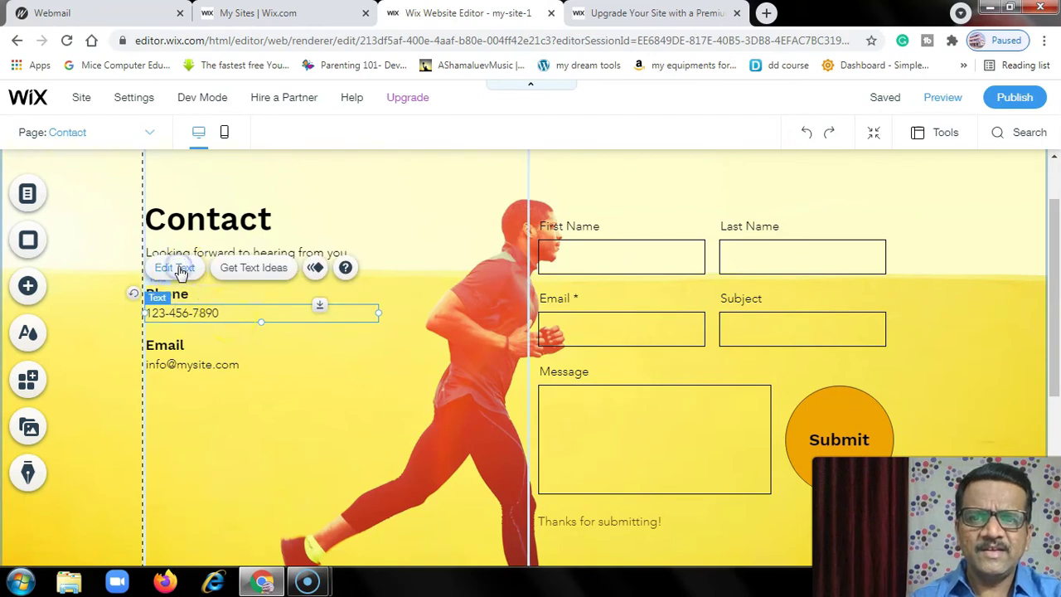
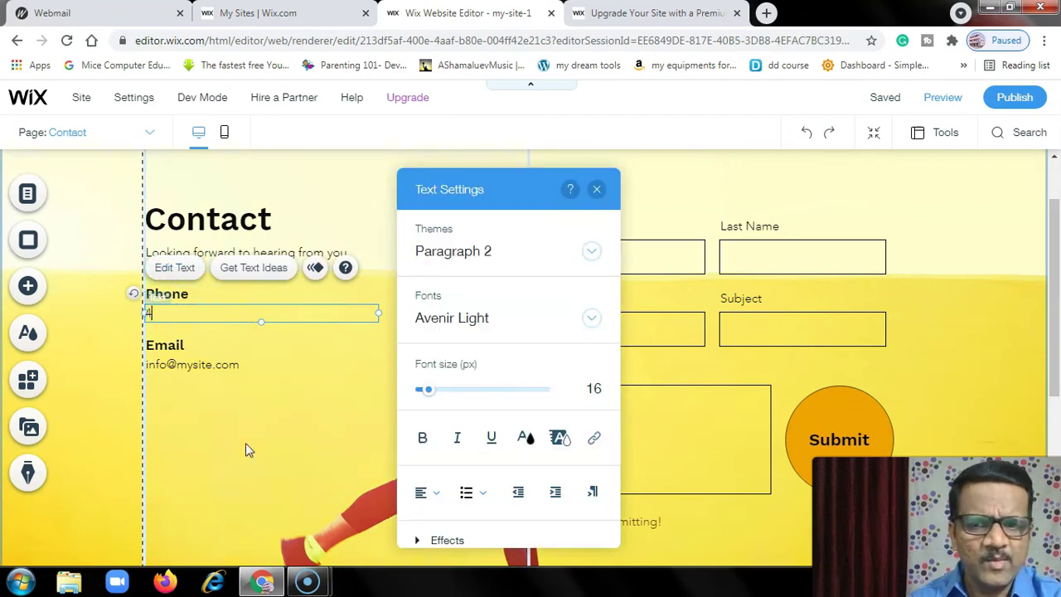
left_click(179, 368)
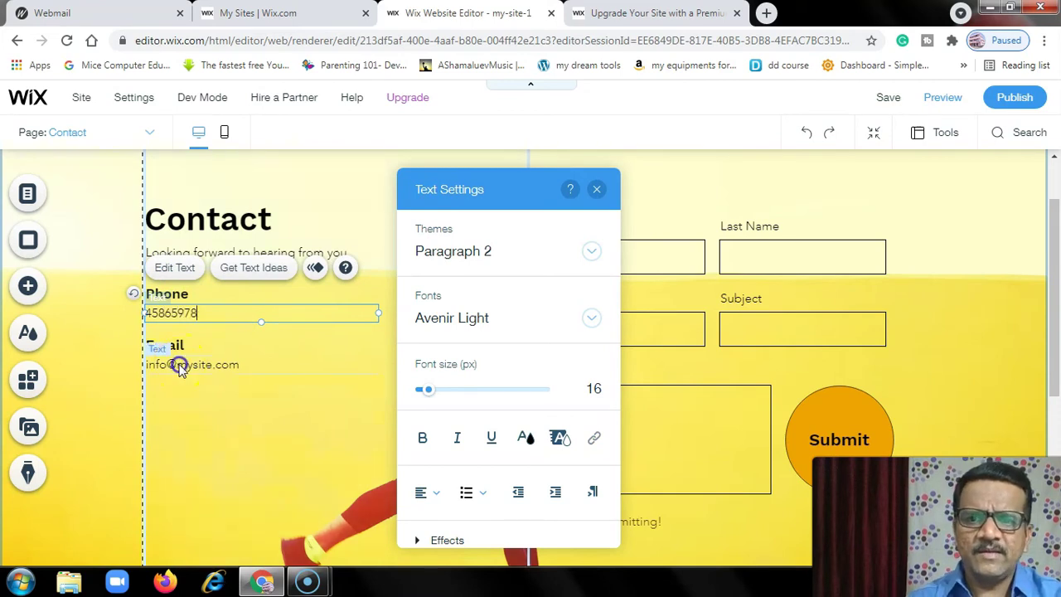
left_click(173, 318)
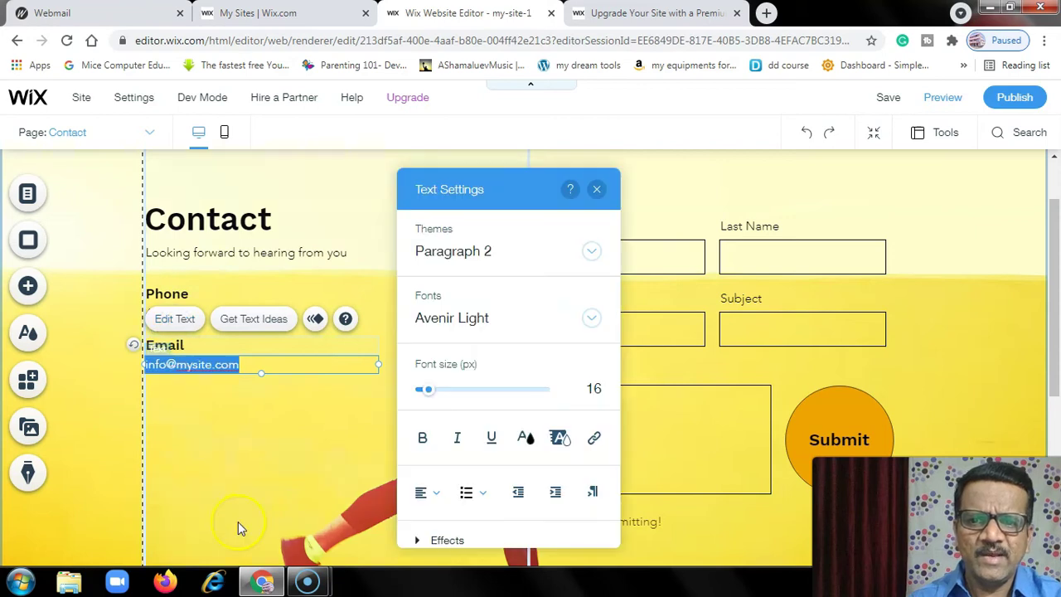
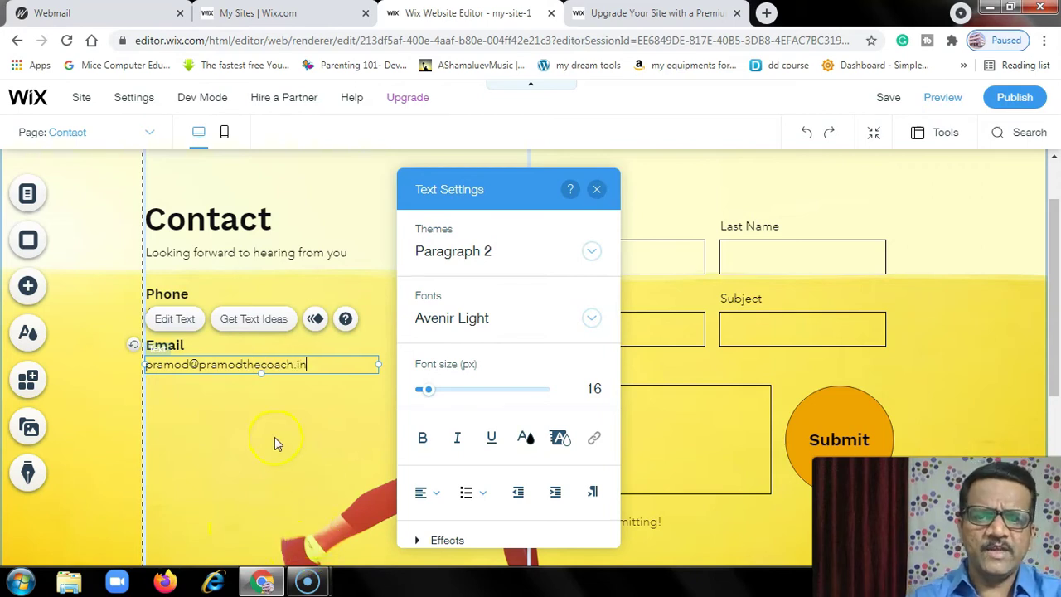
left_click(275, 437)
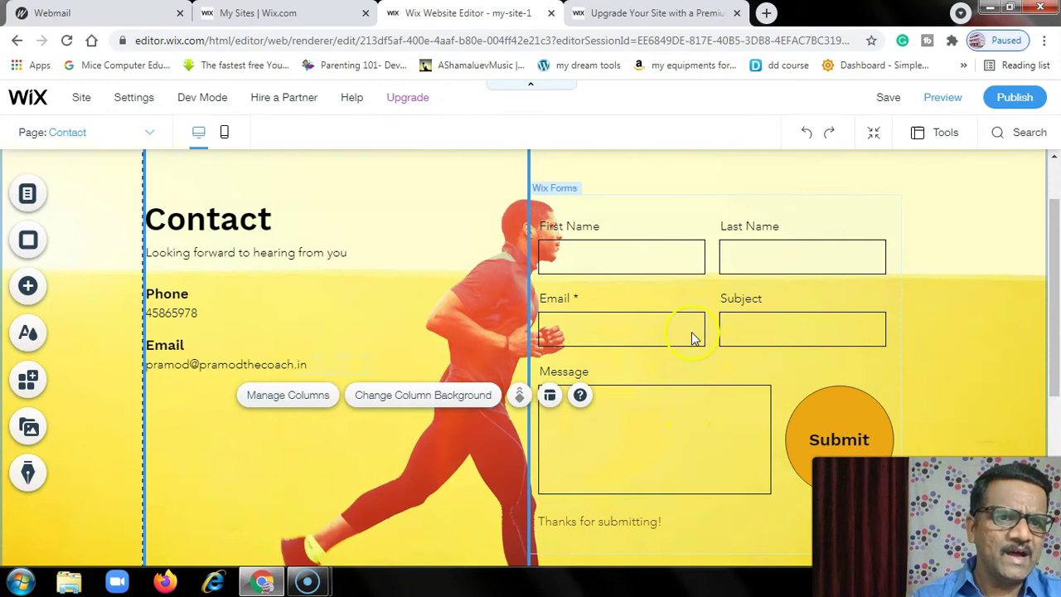
scroll(695, 337, "up", 1)
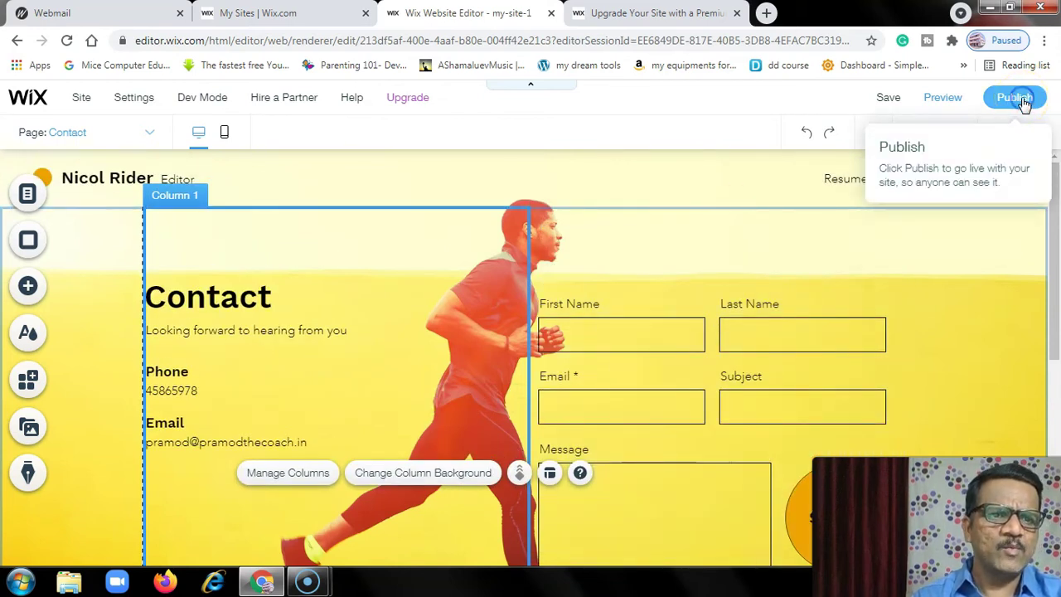
- Publish the site live, dismissing the Congratulations and mobile-check prompts
left_click(1024, 100)
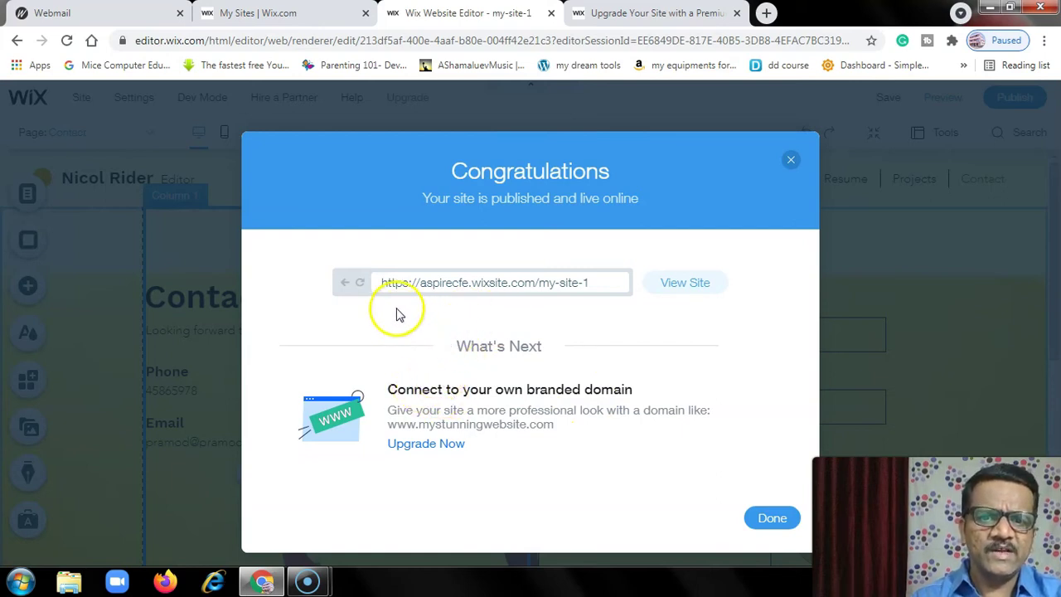
left_click(773, 518)
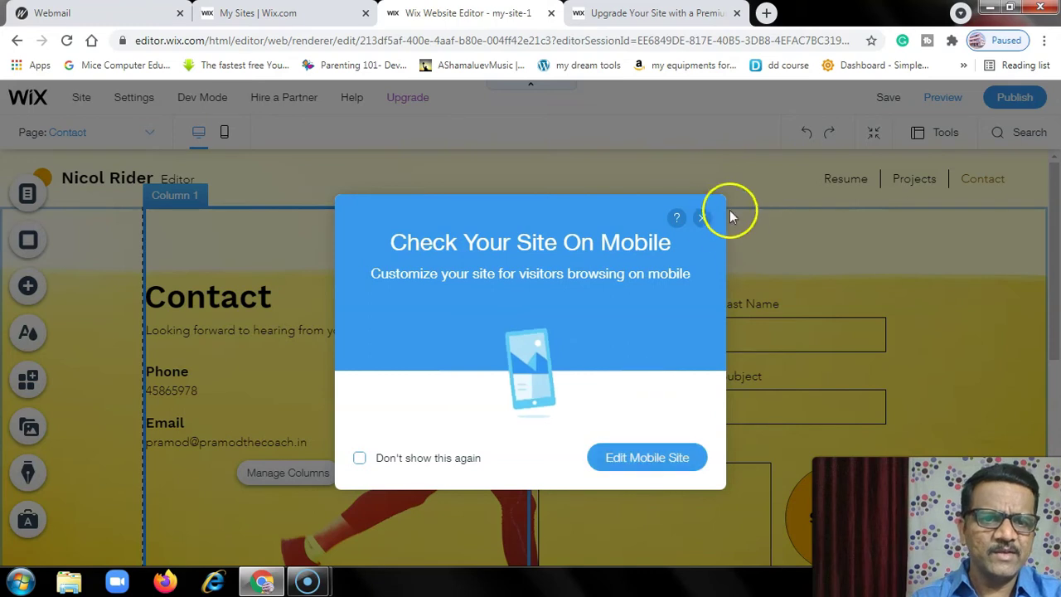
left_click(702, 219)
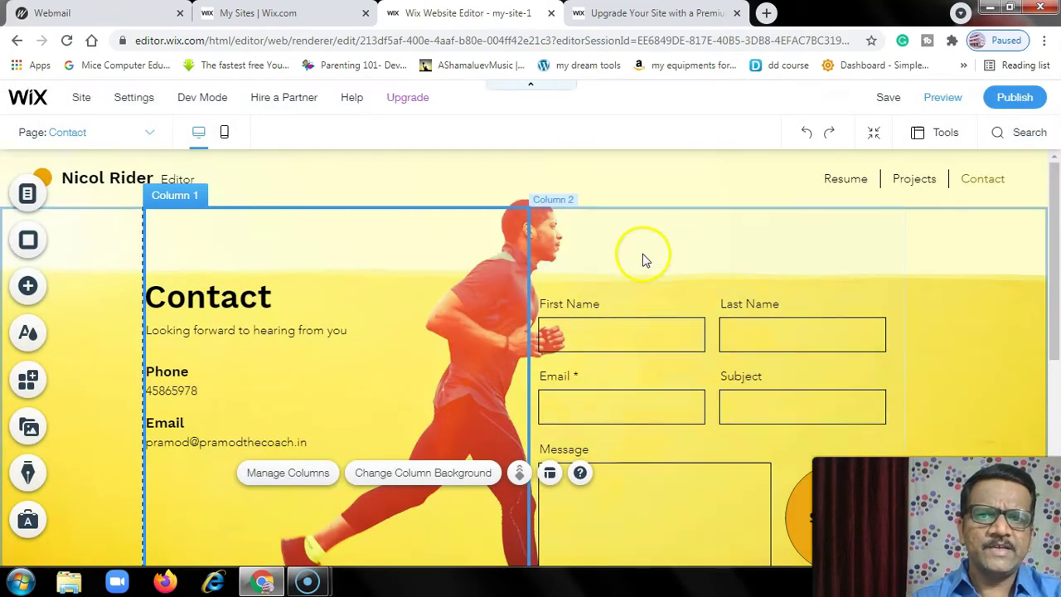
- Look at the site options and premium plans page, then cancel leaving the editor
left_click(81, 98)
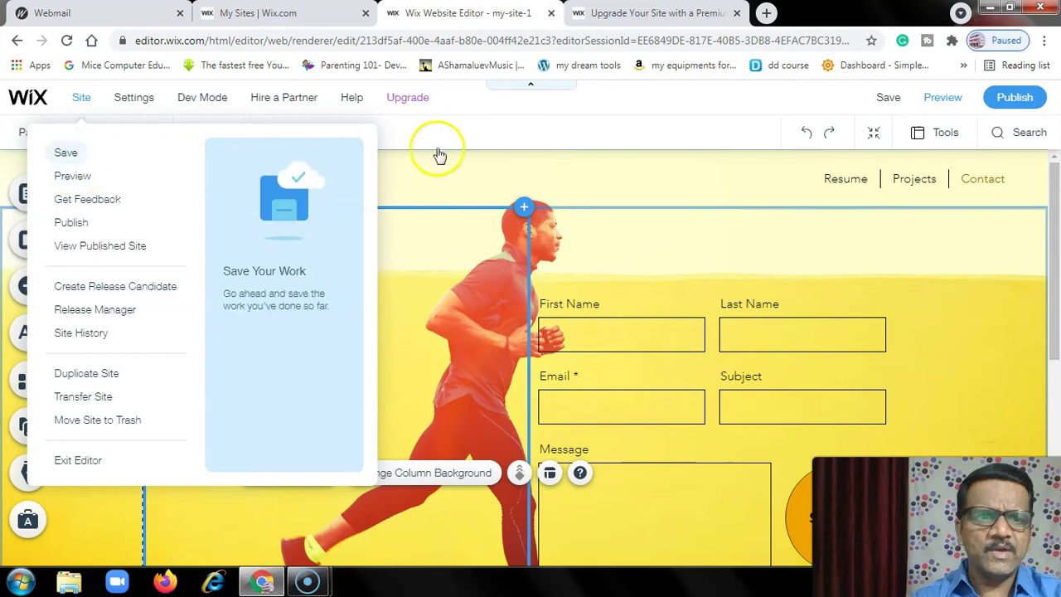
left_click(650, 15)
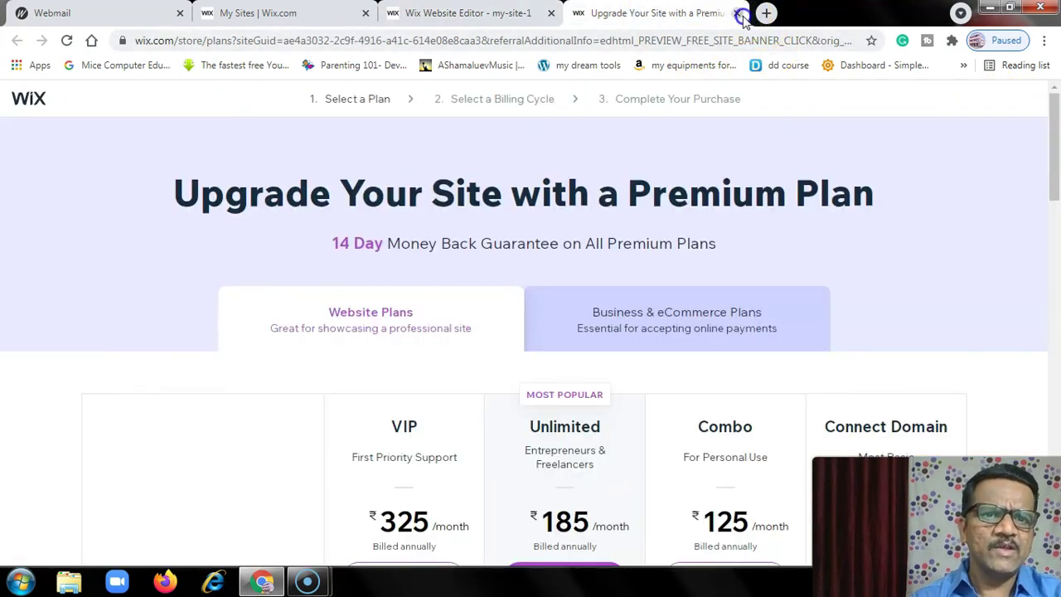
left_click(741, 13)
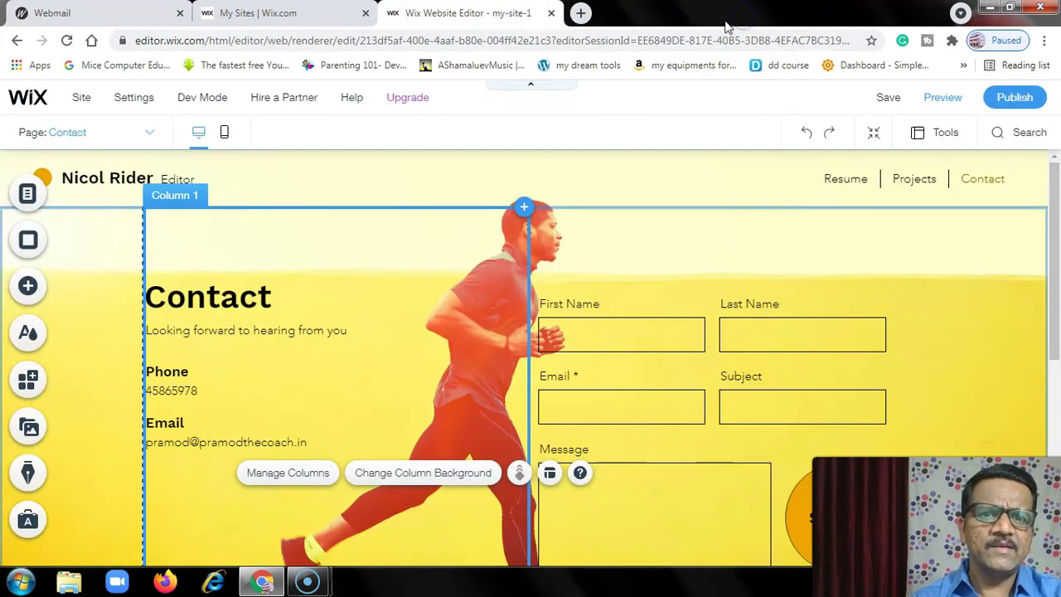
left_click(551, 15)
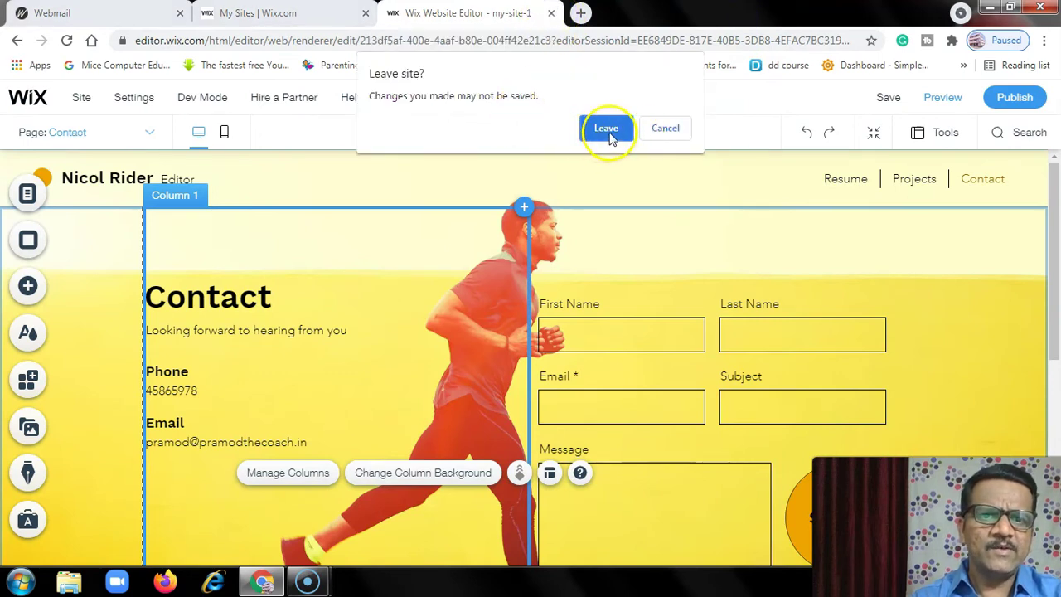
left_click(654, 131)
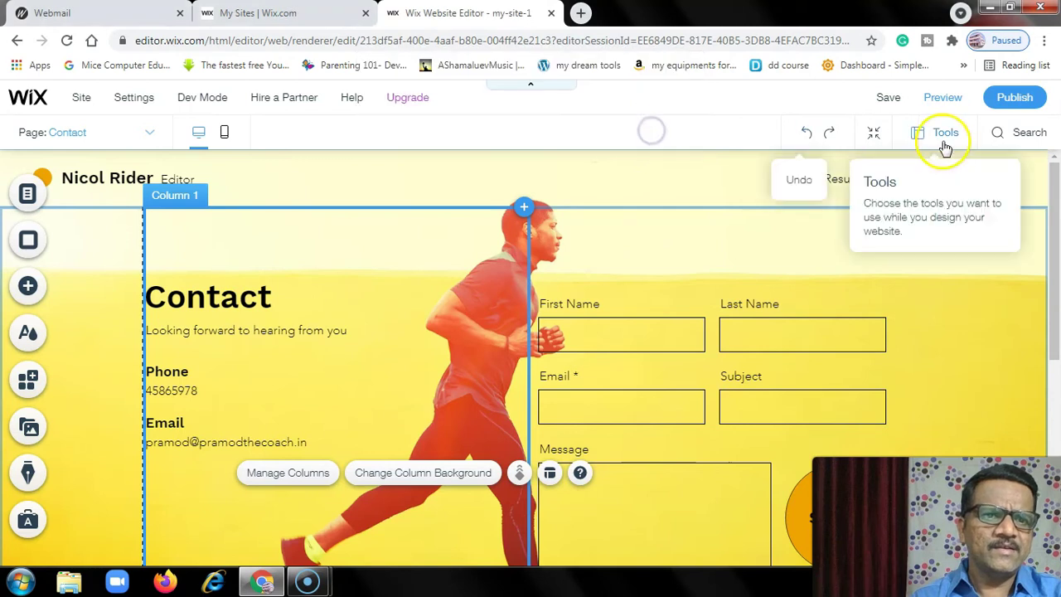
- Save the site changes and close the editor to return to My Sites
left_click(889, 98)
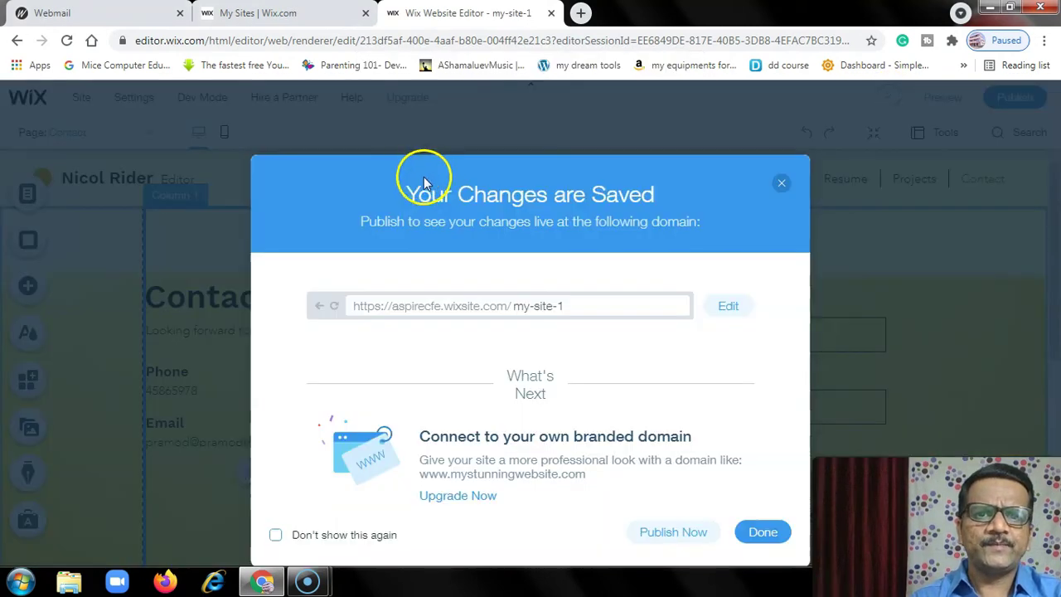
left_click(752, 533)
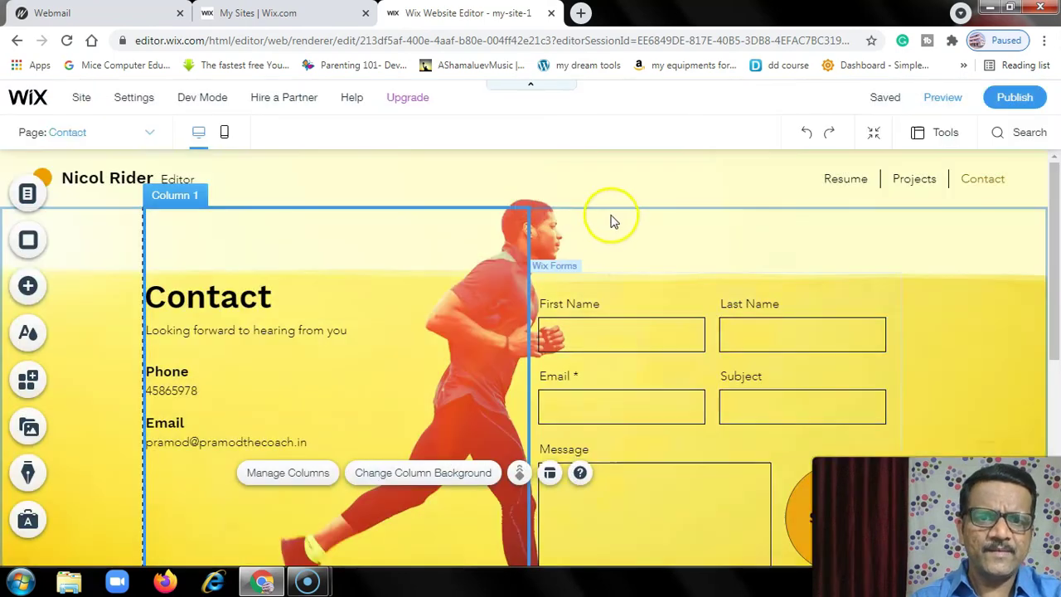
left_click(552, 14)
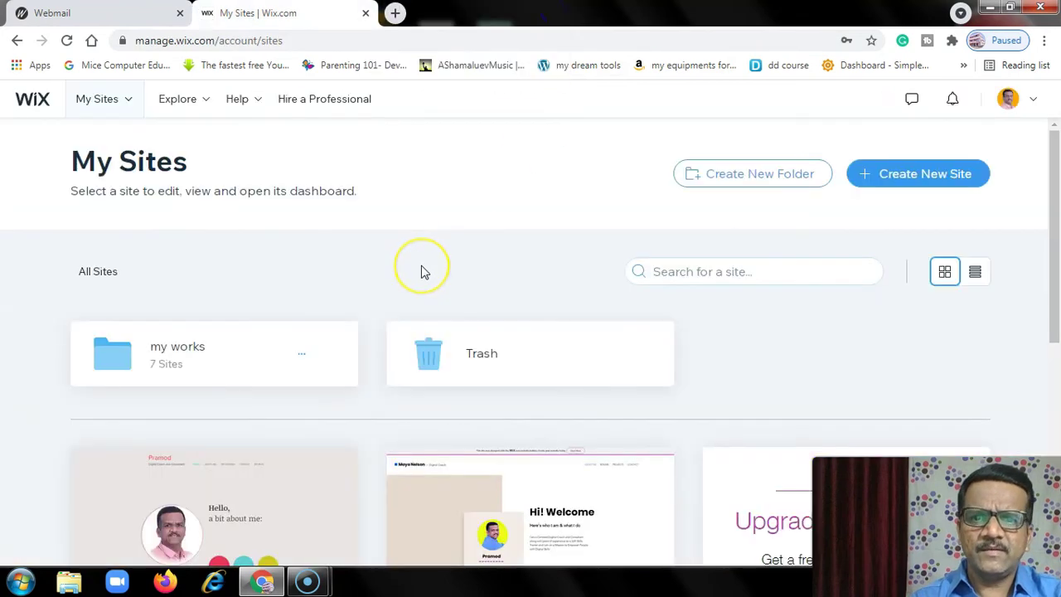
- Reload My Sites and open the published My Site 1 URL in a new tab
scroll(421, 272, "down", 5)
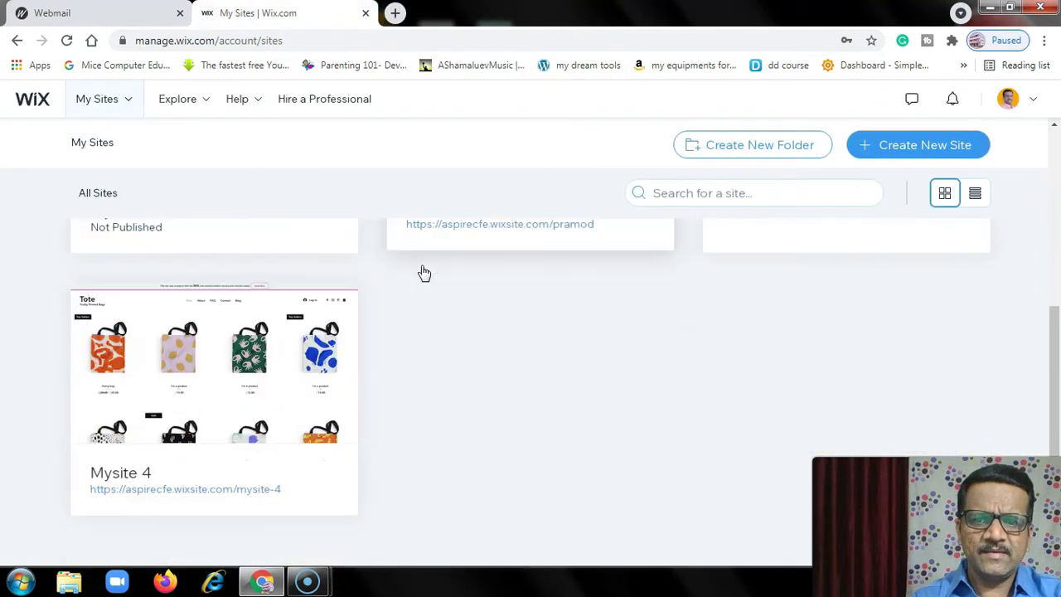
scroll(604, 450, "up", 5)
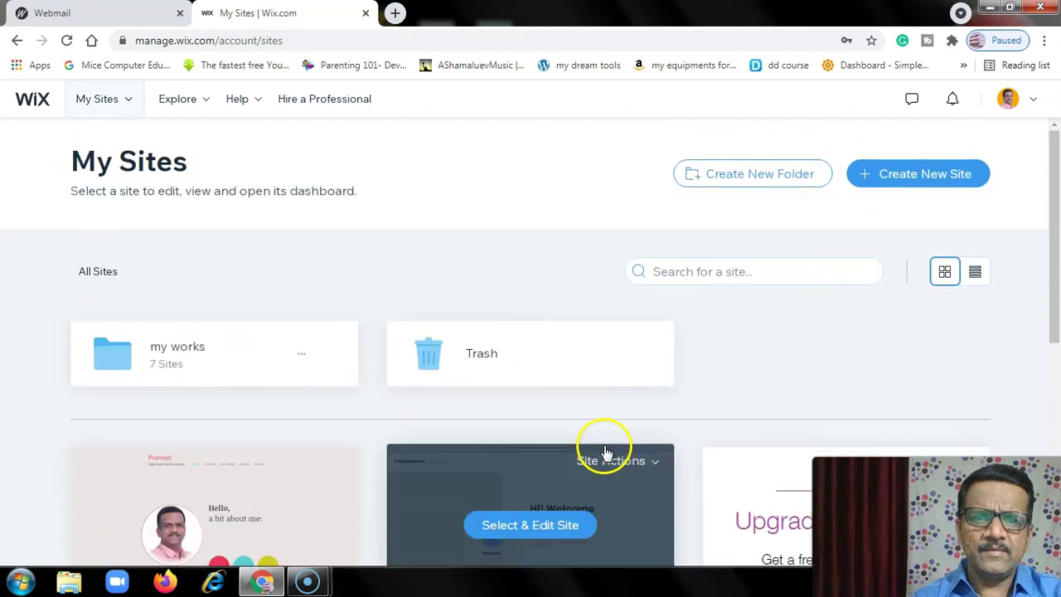
scroll(524, 290, "down", 5)
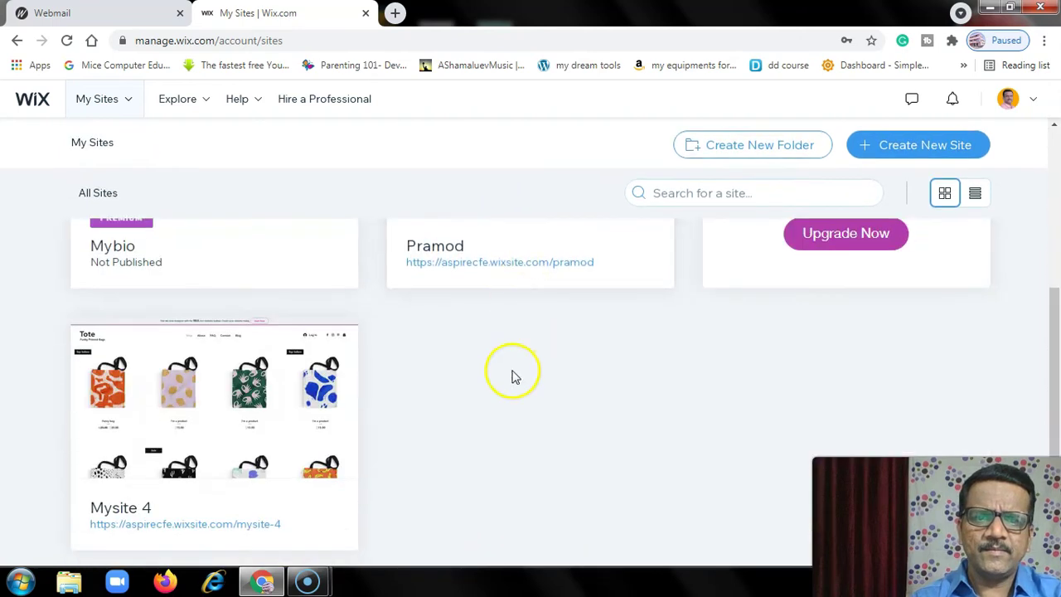
left_click(67, 41)
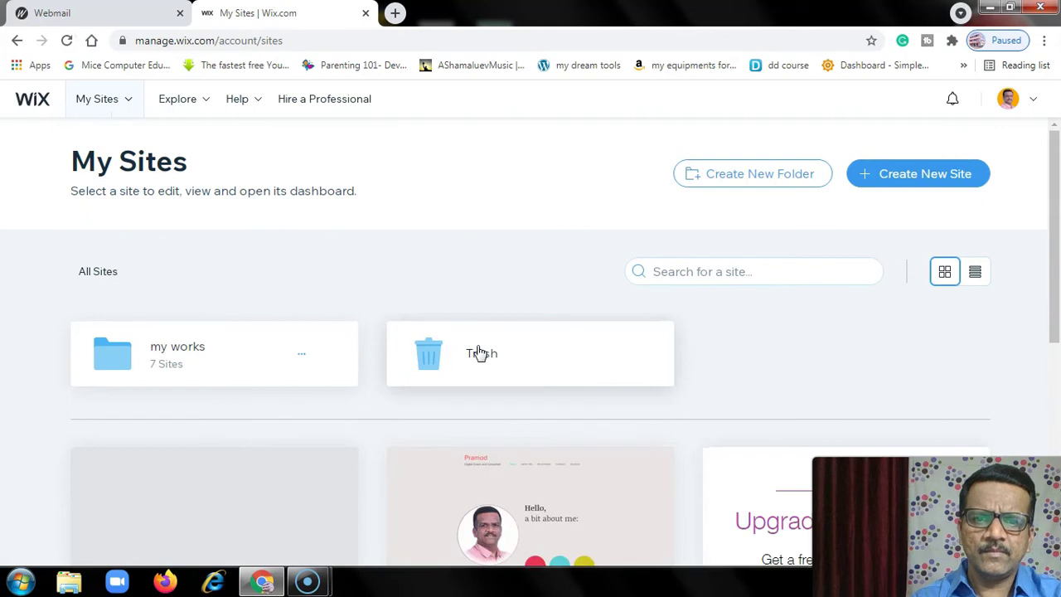
scroll(481, 352, "down", 3)
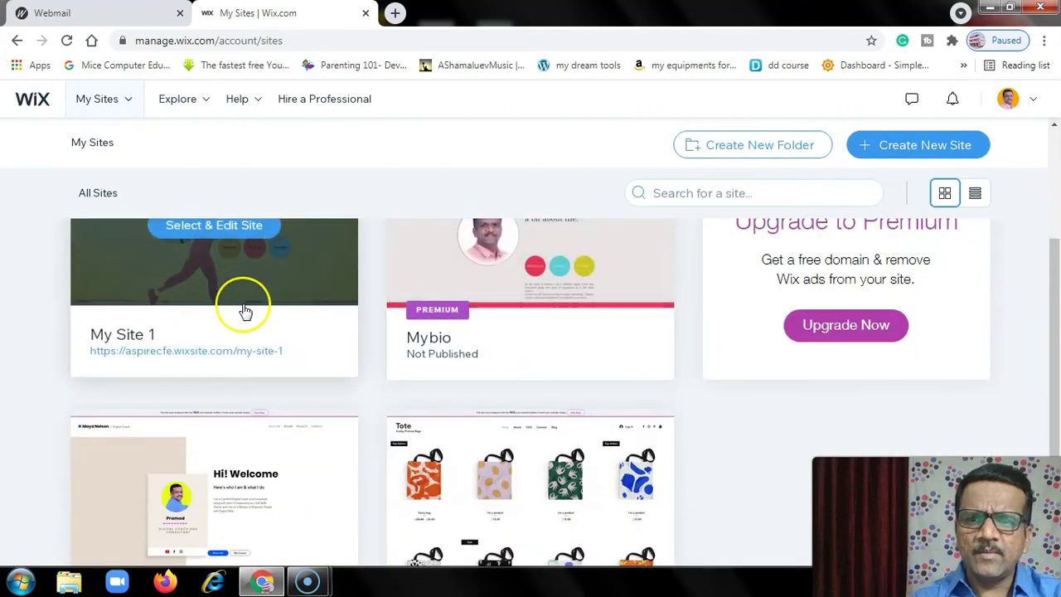
scroll(244, 310, "up", 1)
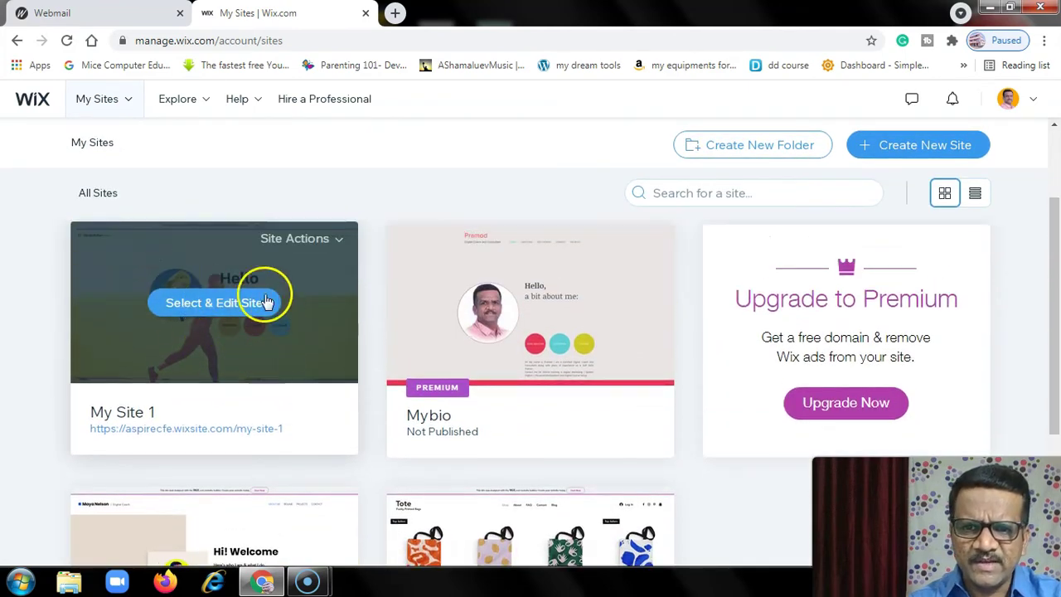
left_click(262, 430)
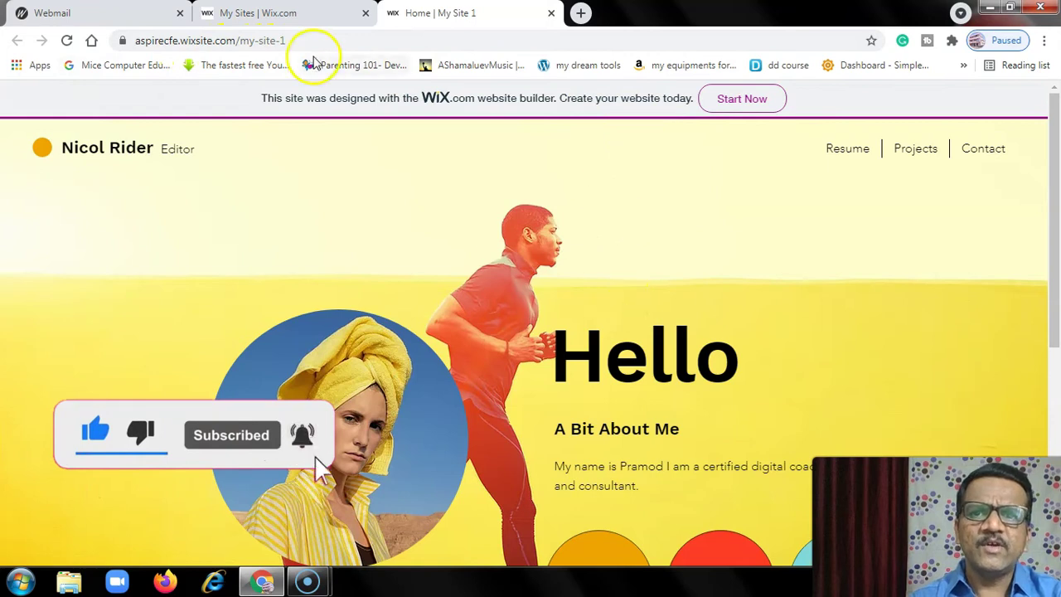
- Copy the live site's address, close its tab, and open Help Center from the account menu
left_click(292, 40)
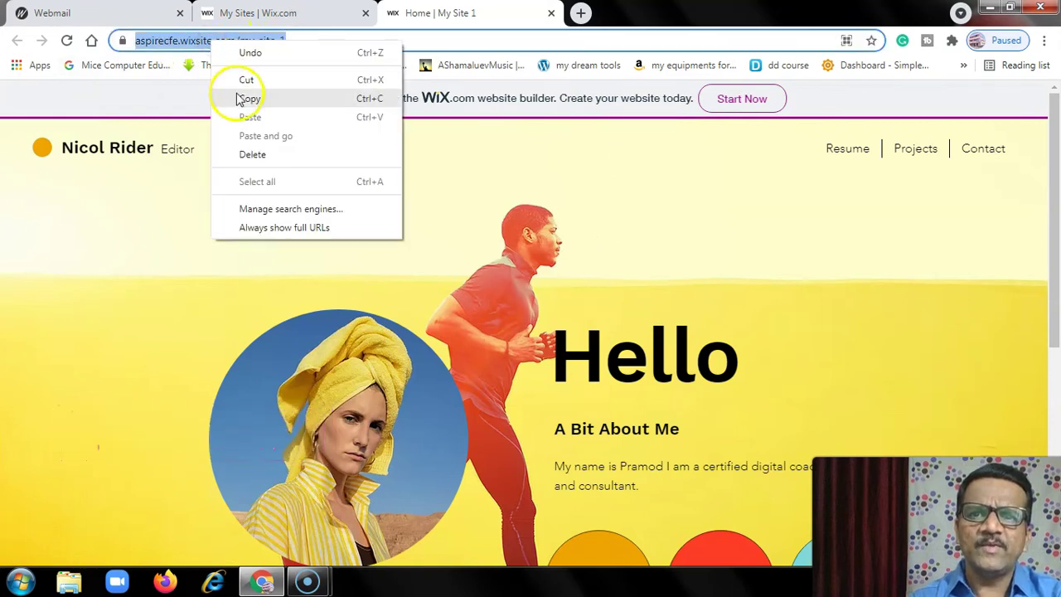
left_click(248, 97)
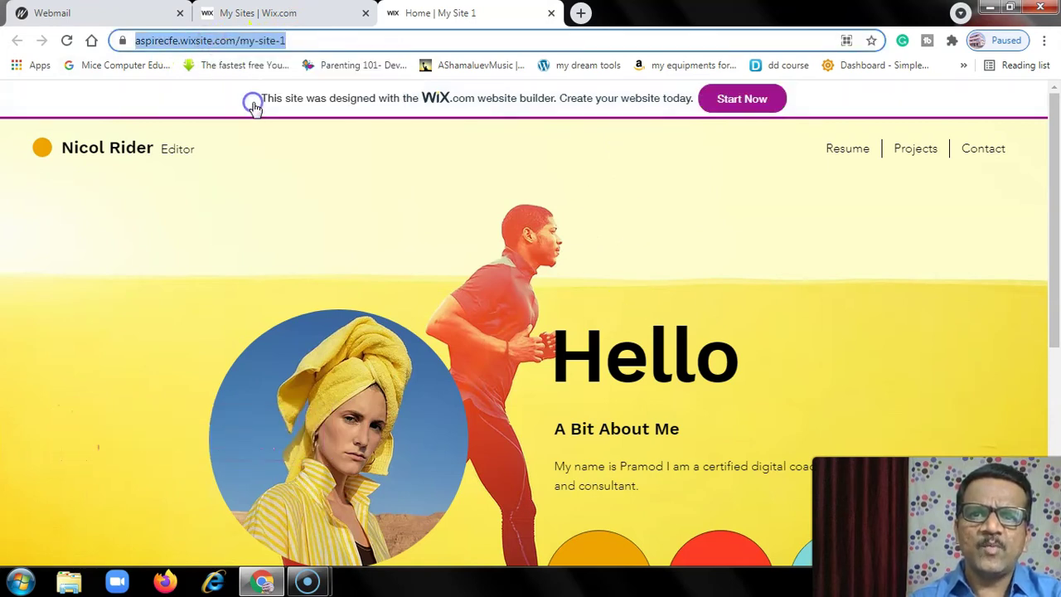
left_click(551, 12)
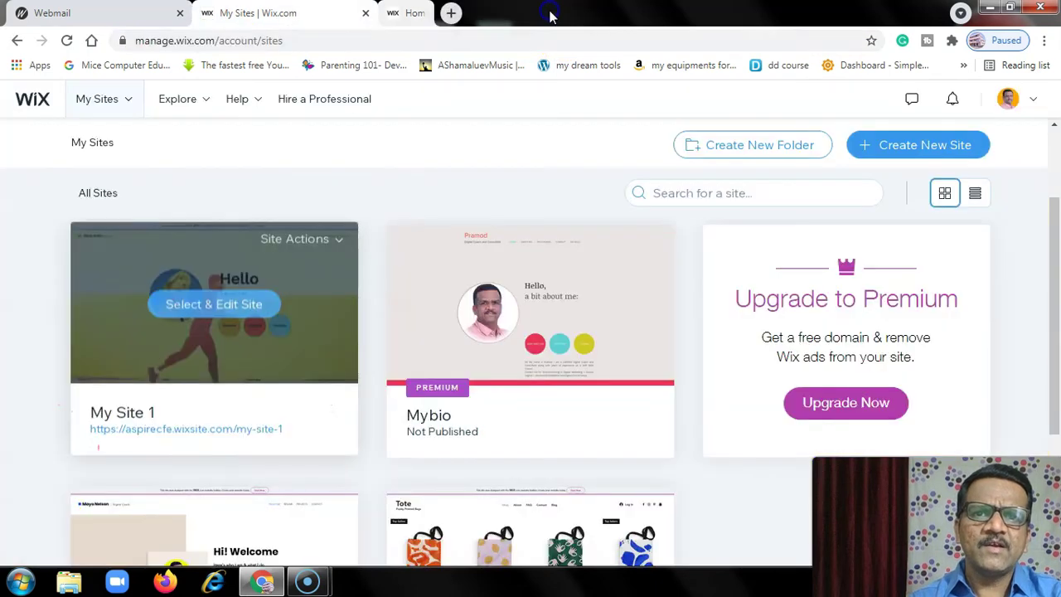
left_click(1033, 101)
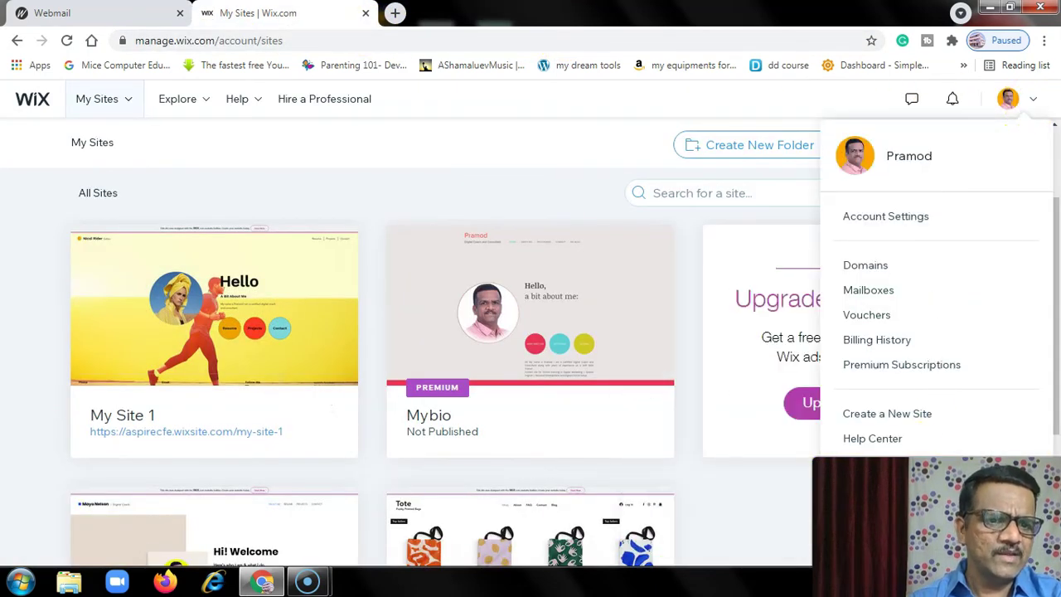
left_click(915, 452)
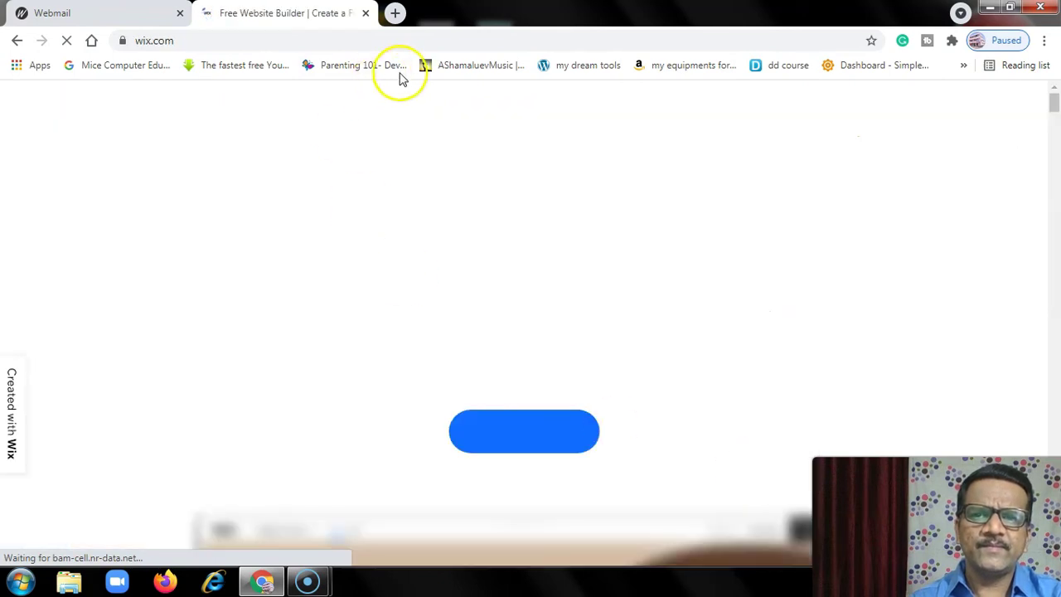
- Load the copied my-site-1 address in a fresh tab and scroll through the live site
left_click(366, 12)
left_click(209, 12)
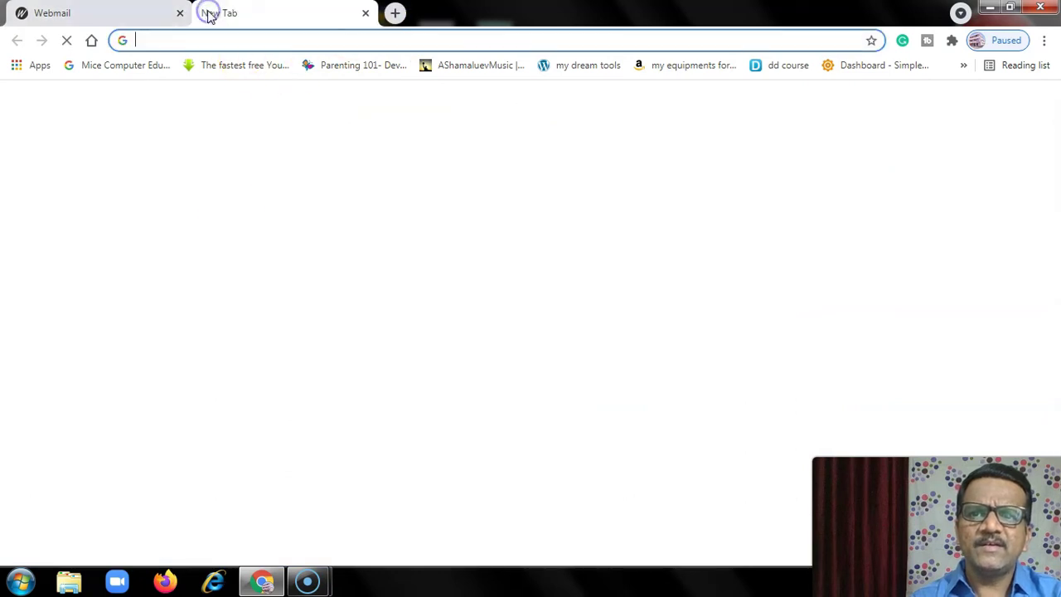
key("ctrl+v")
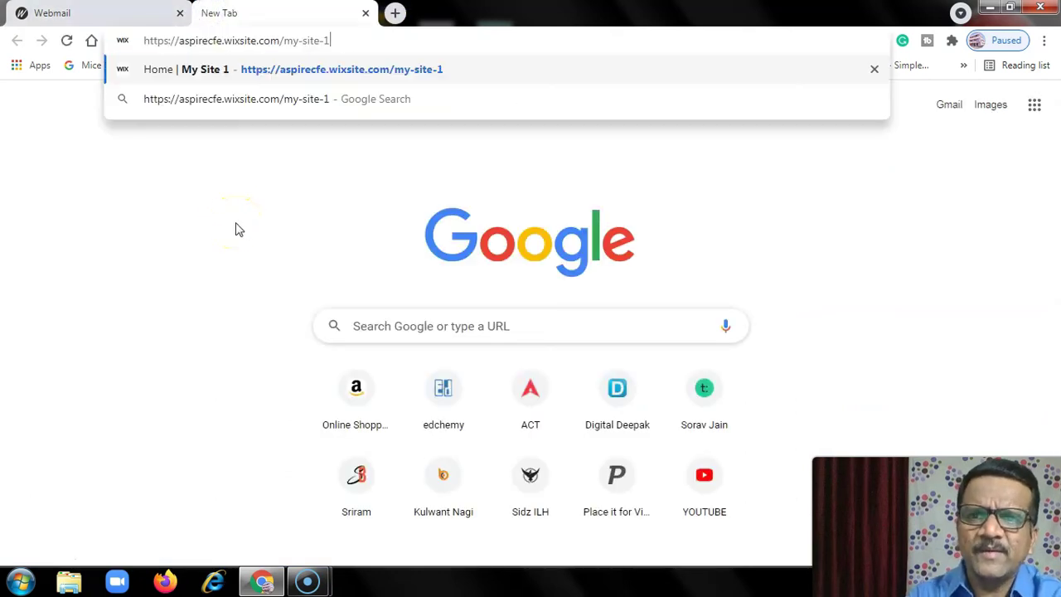
key("Return")
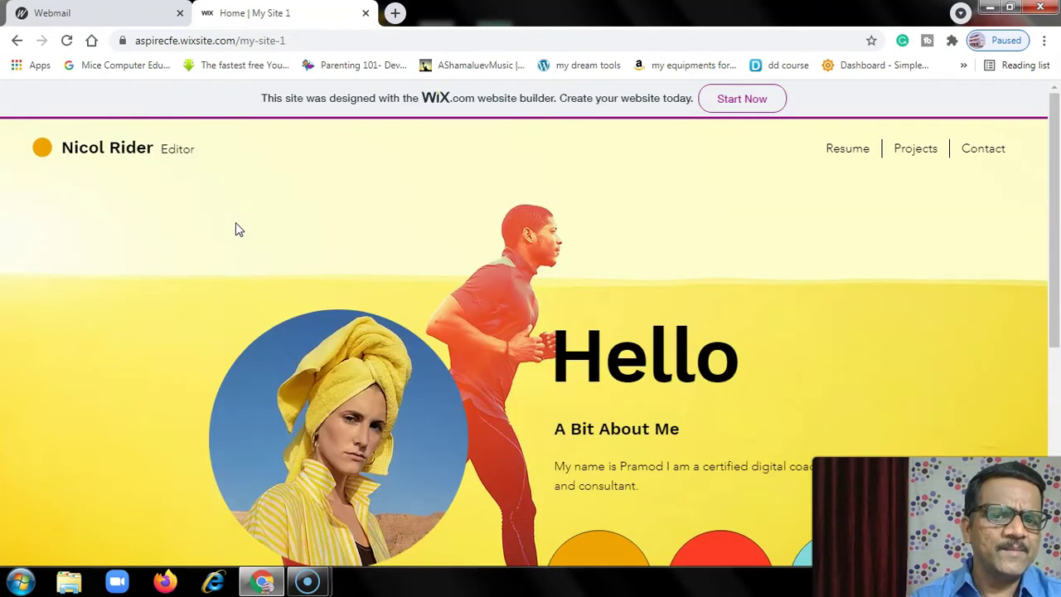
scroll(242, 225, "down", 5)
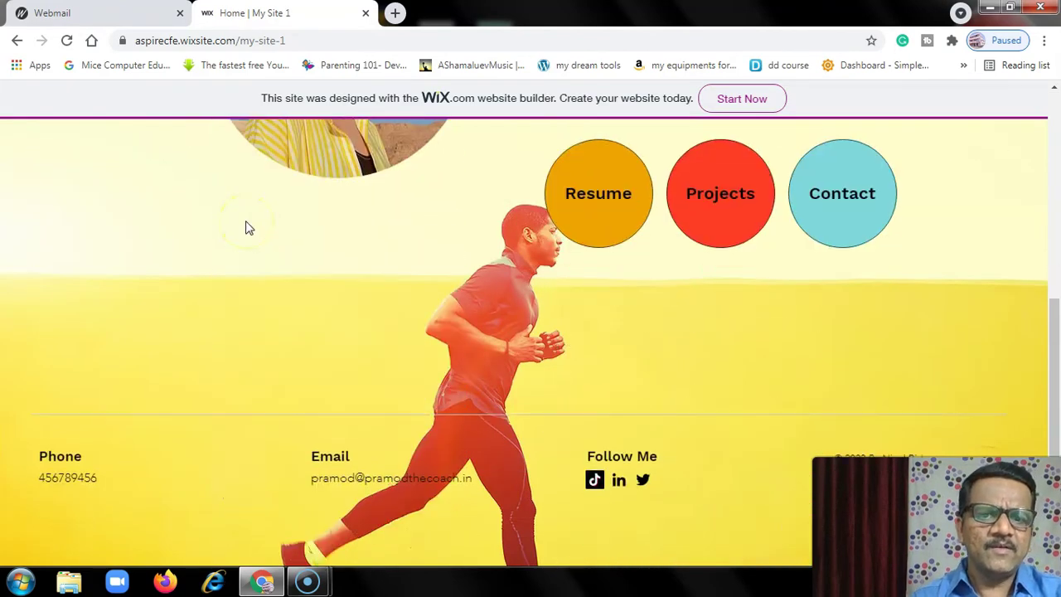
scroll(338, 305, "up", 5)
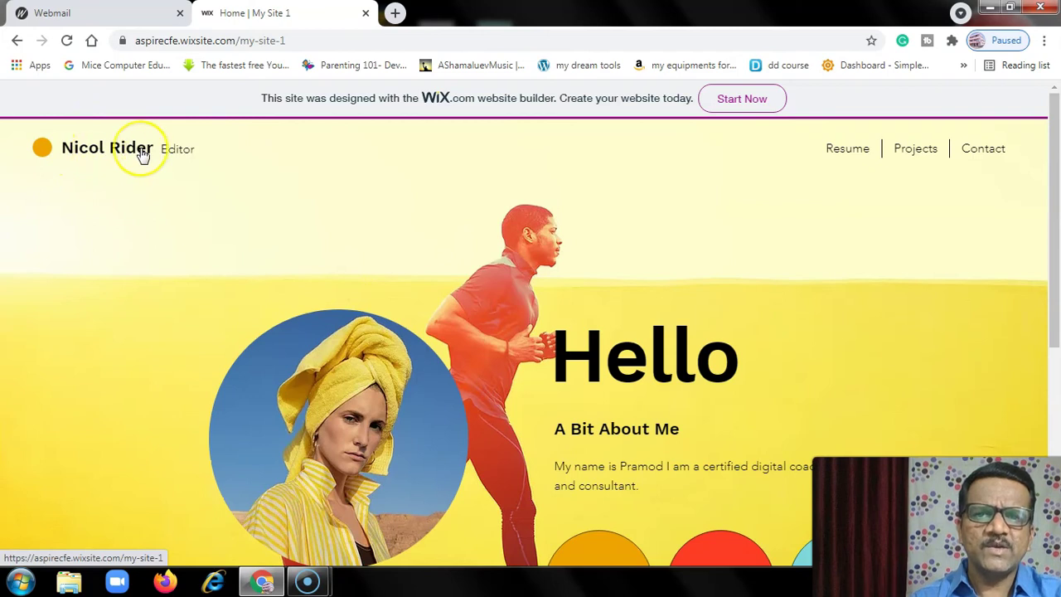
- Go to the Wix homepage in a new tab and close the My Site 1 tab
left_click(395, 13)
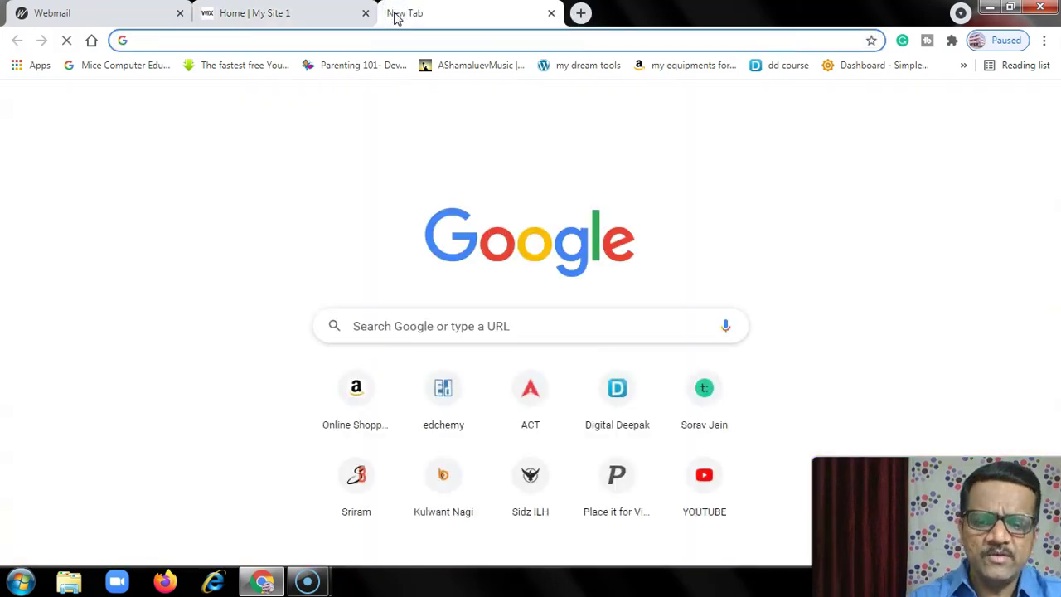
type("wix.com")
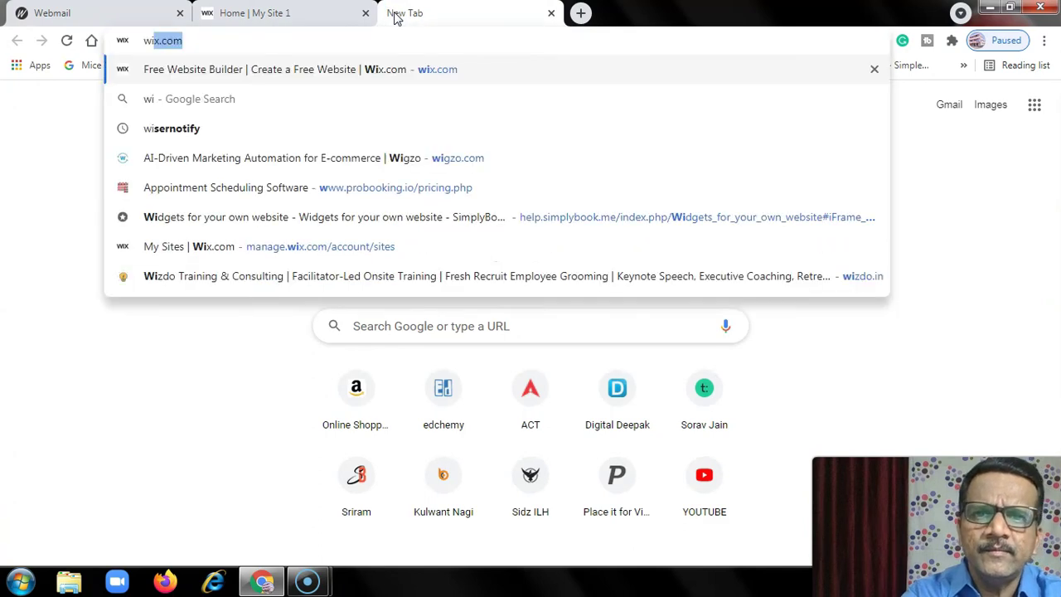
key("Return")
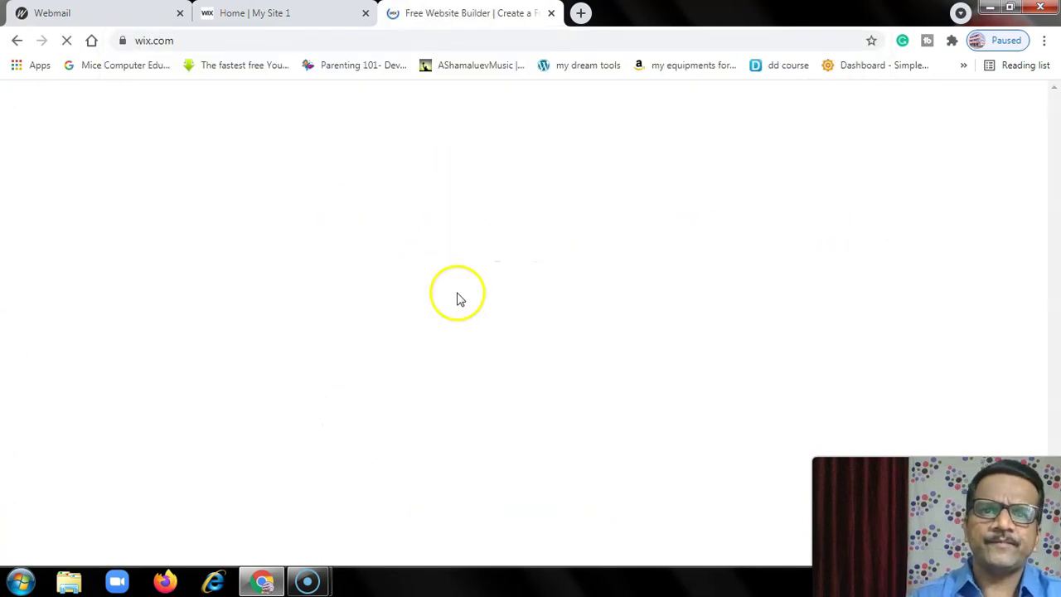
left_click(366, 13)
- Log in to Wix with the account e-mail and password
left_click(939, 114)
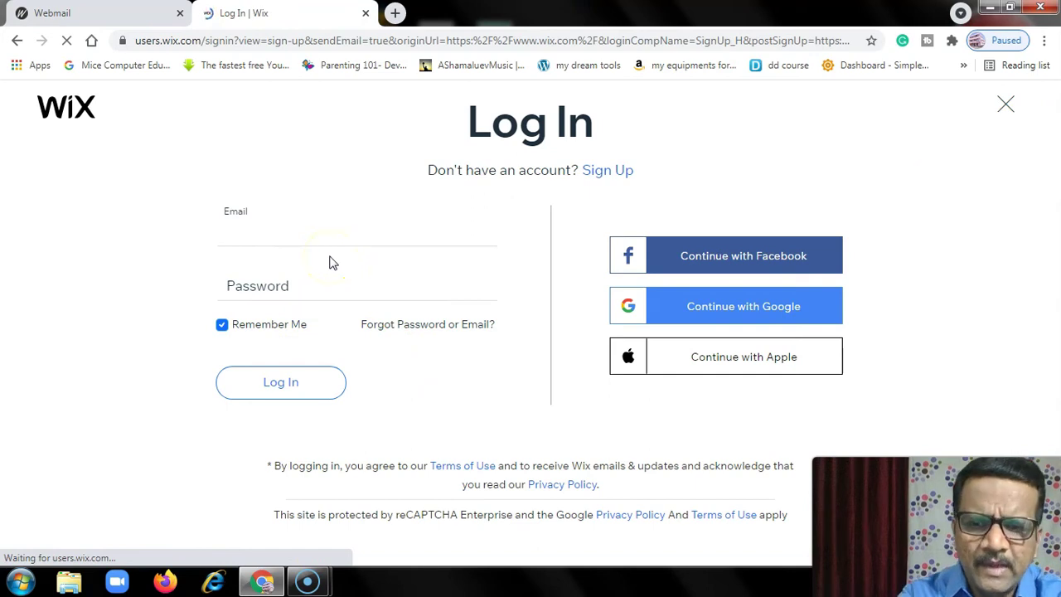
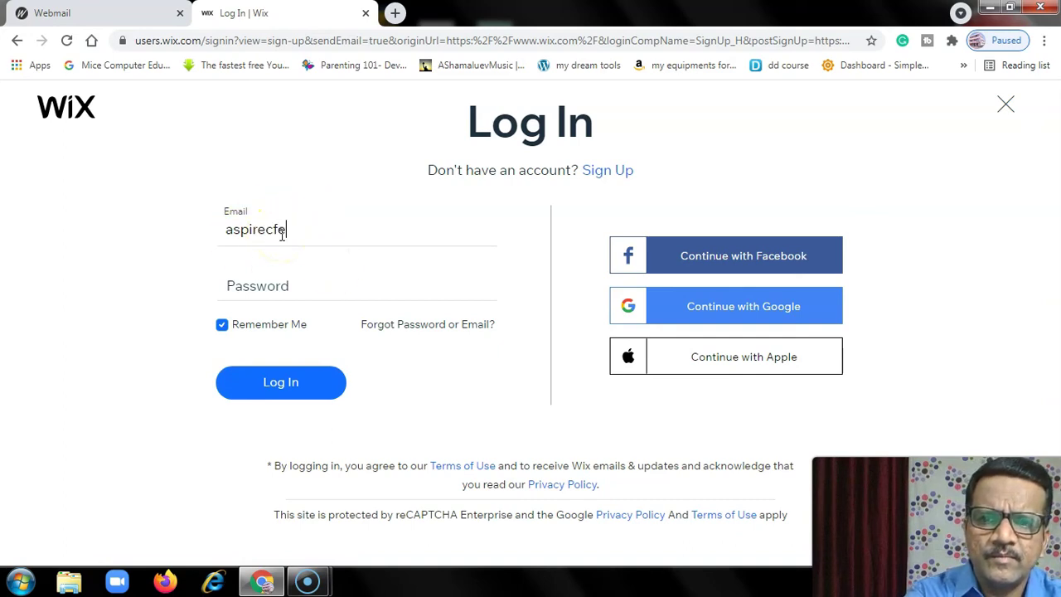
left_click(487, 300)
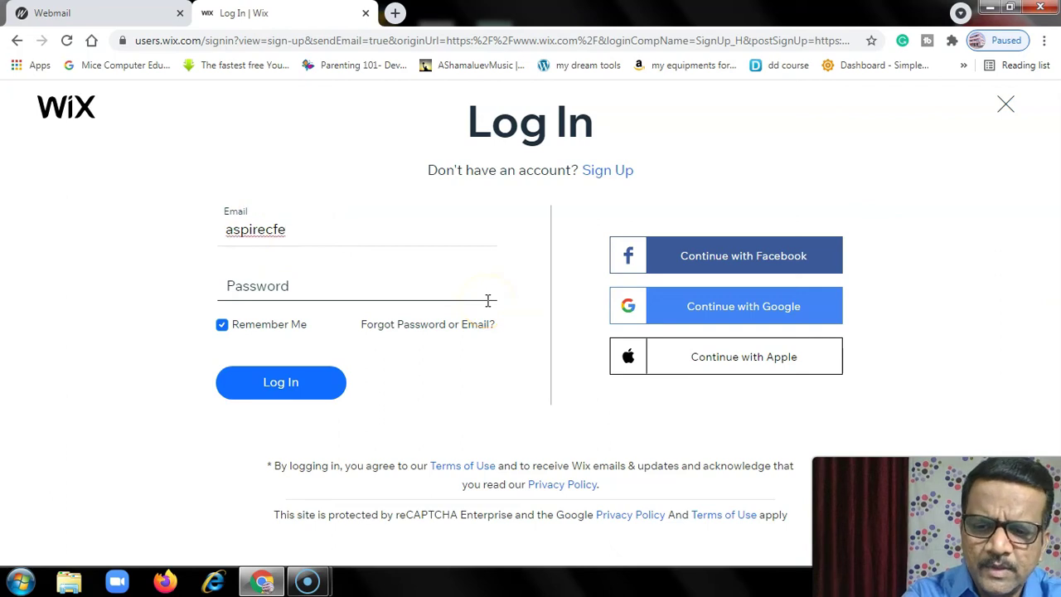
type(".com")
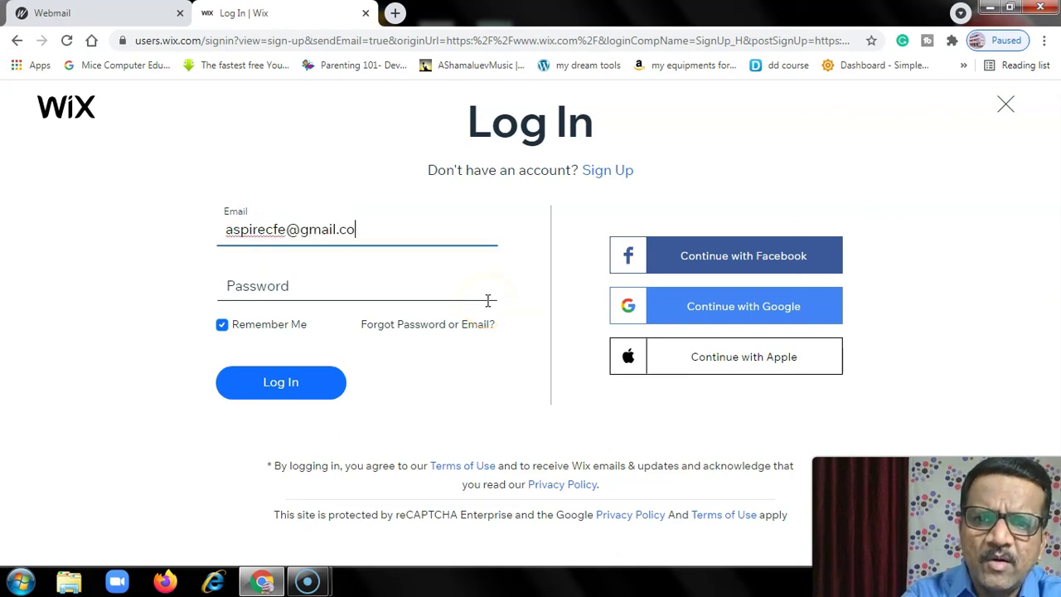
left_click(487, 300)
type("•••••")
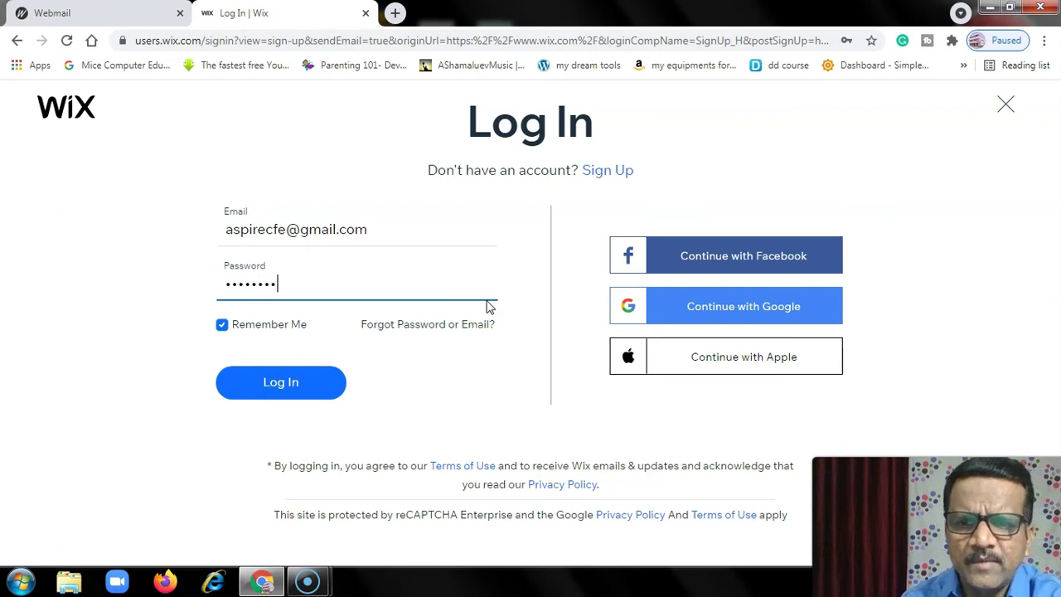
left_click(298, 386)
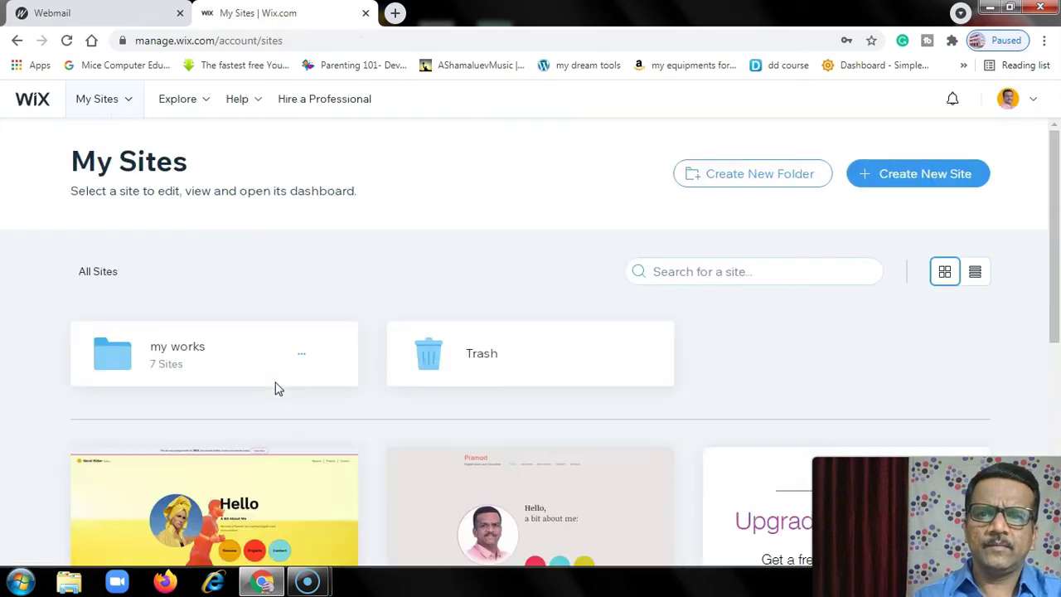
- Select My Site 1 from the sites list and launch it in the Wix Editor
scroll(282, 388, "down", 1)
scroll(282, 389, "down", 4)
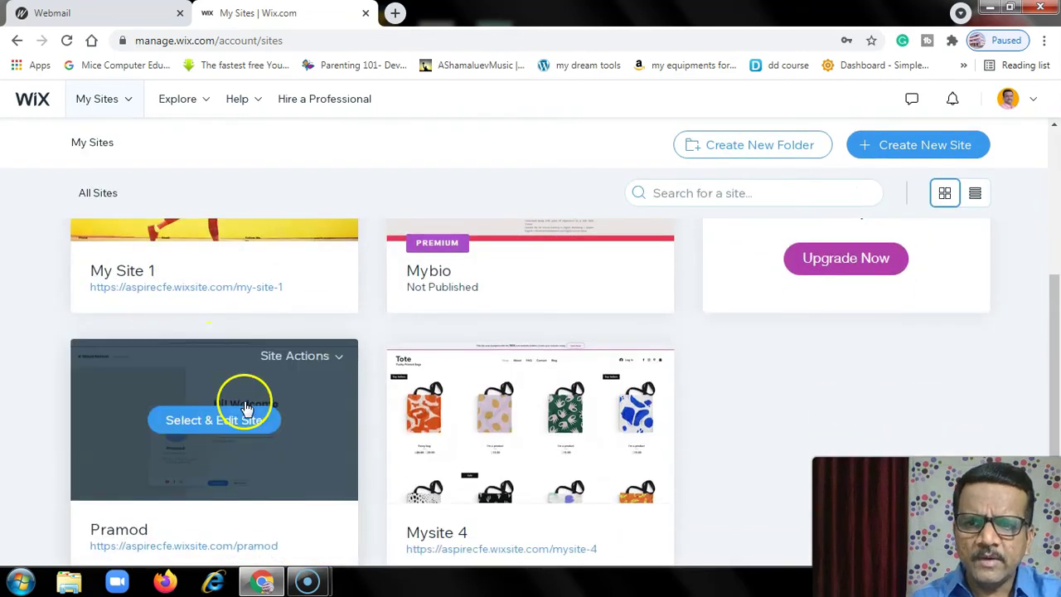
scroll(244, 407, "up", 1)
left_click(222, 239)
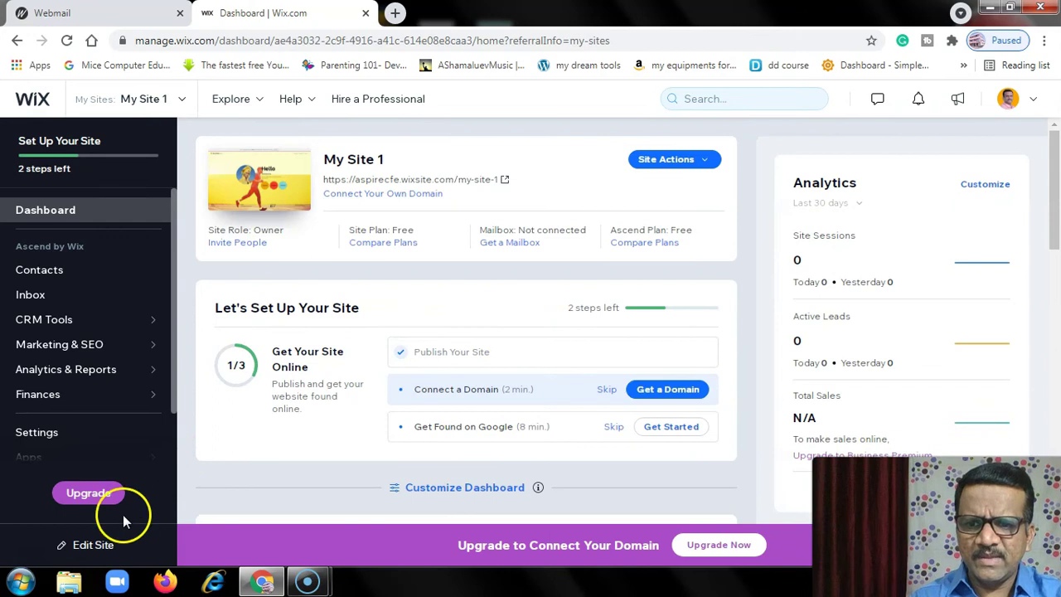
left_click(91, 545)
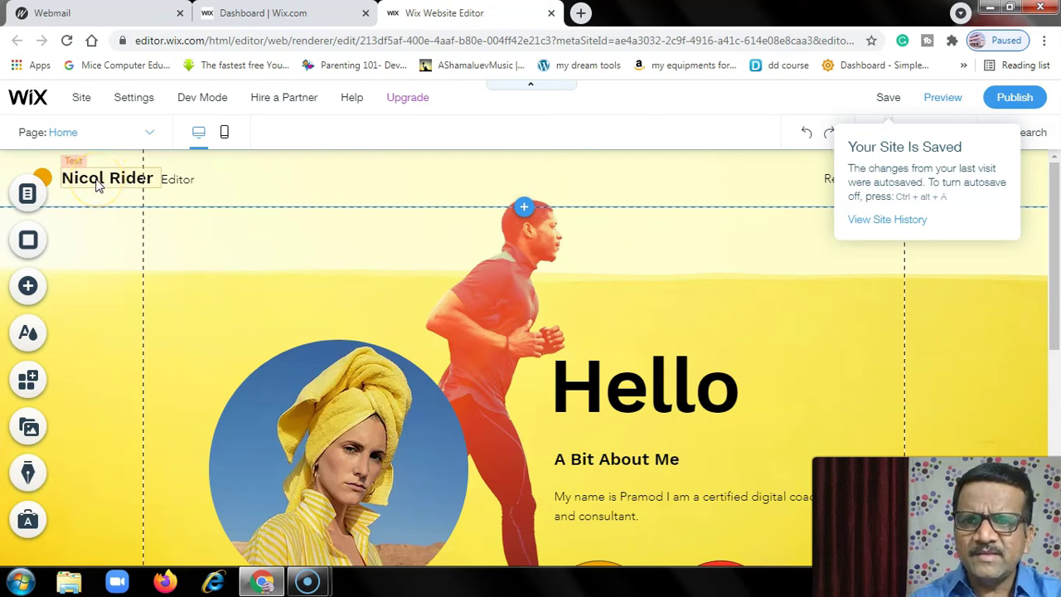
- Change the header name from Nicol Rider to Pramod and the Editor subtitle to 'Digital Coach and Consultant'
left_click(96, 186)
left_click(89, 226)
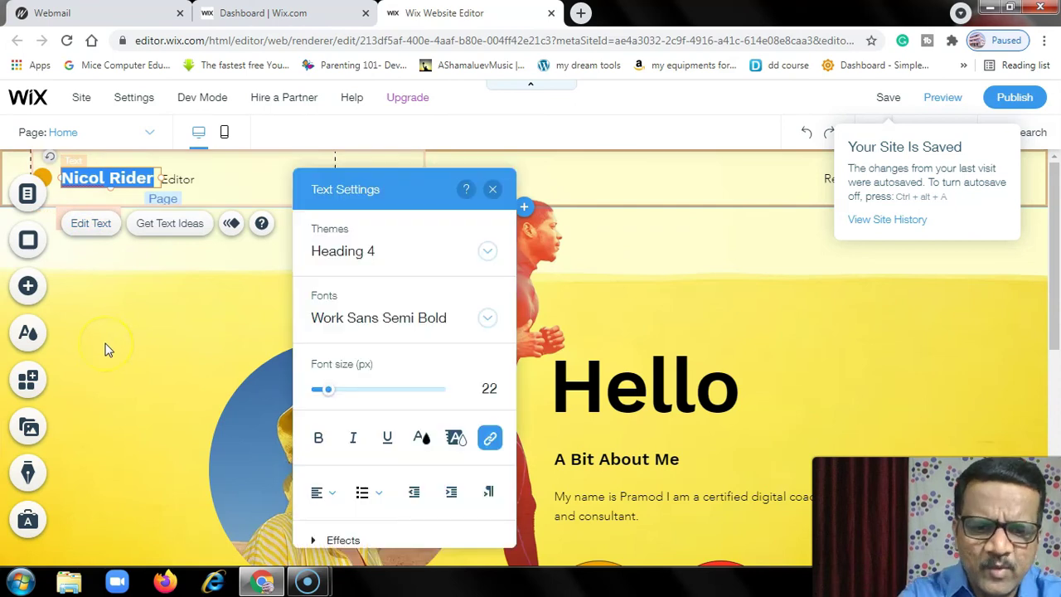
type("Pramod")
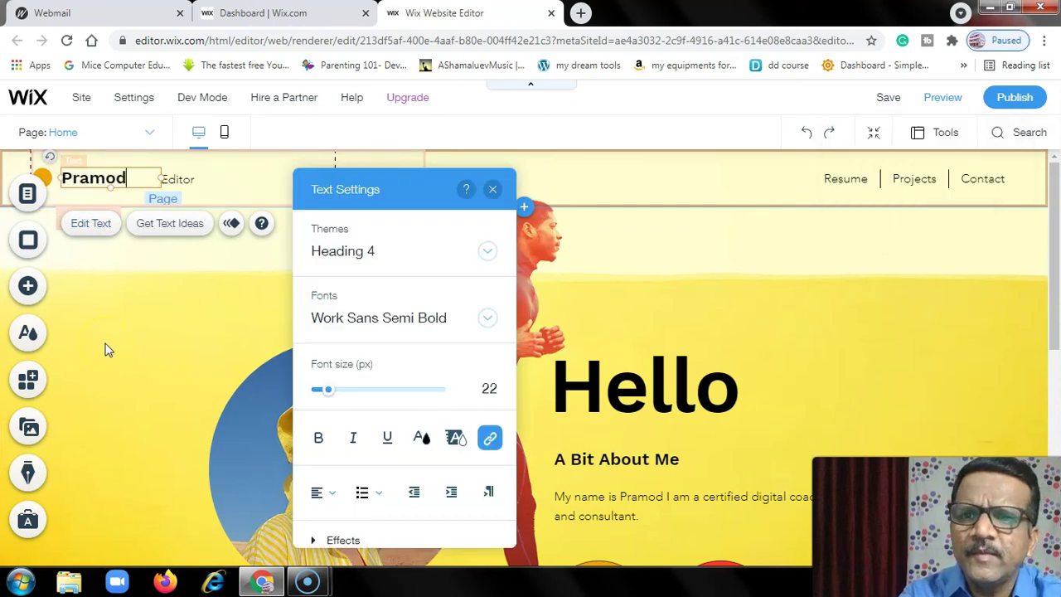
left_click(179, 179)
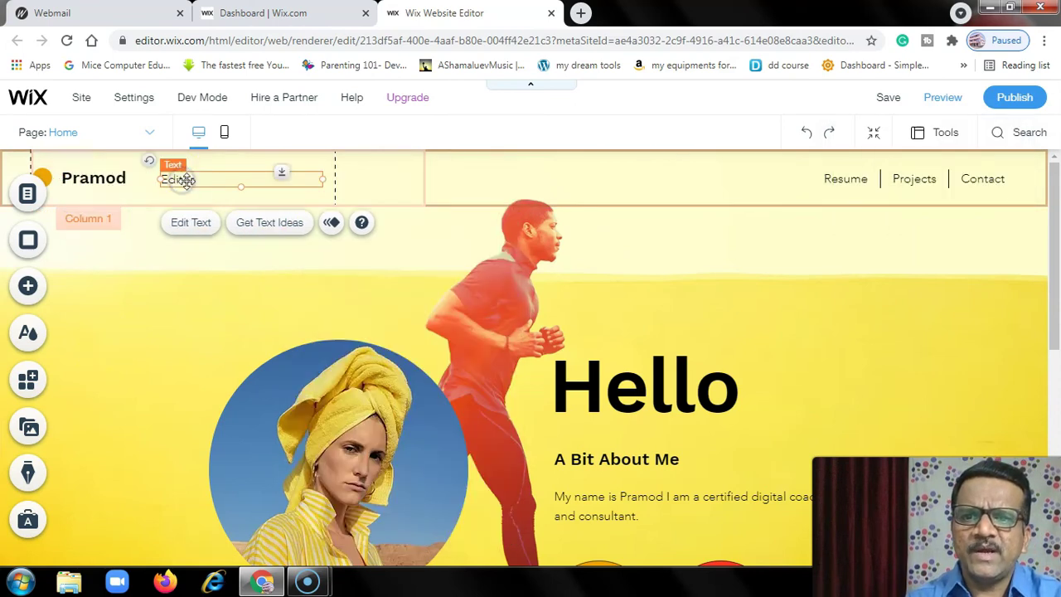
left_click(199, 225)
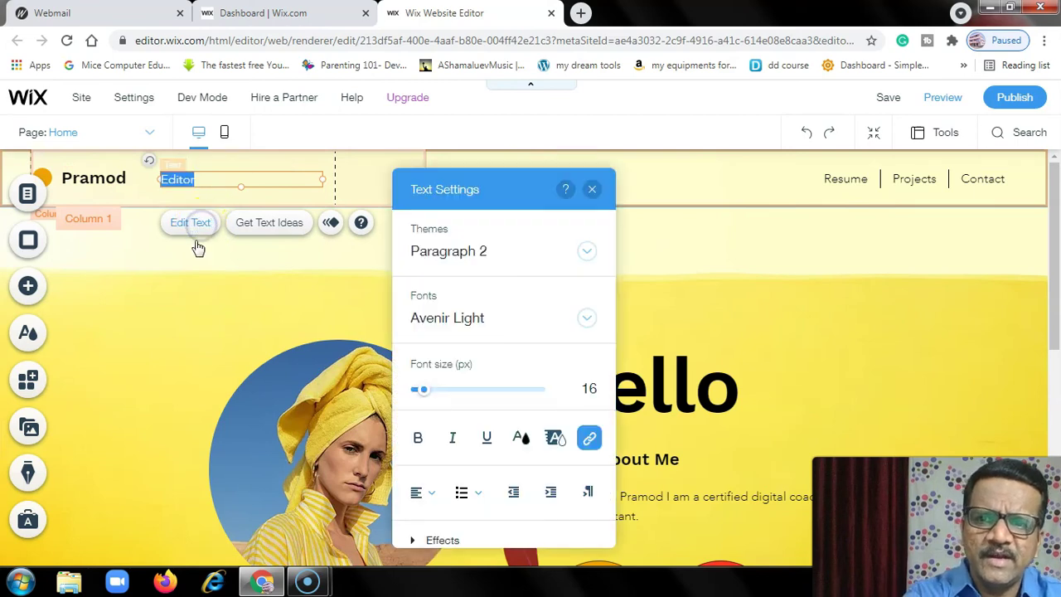
type("Digital Coach a")
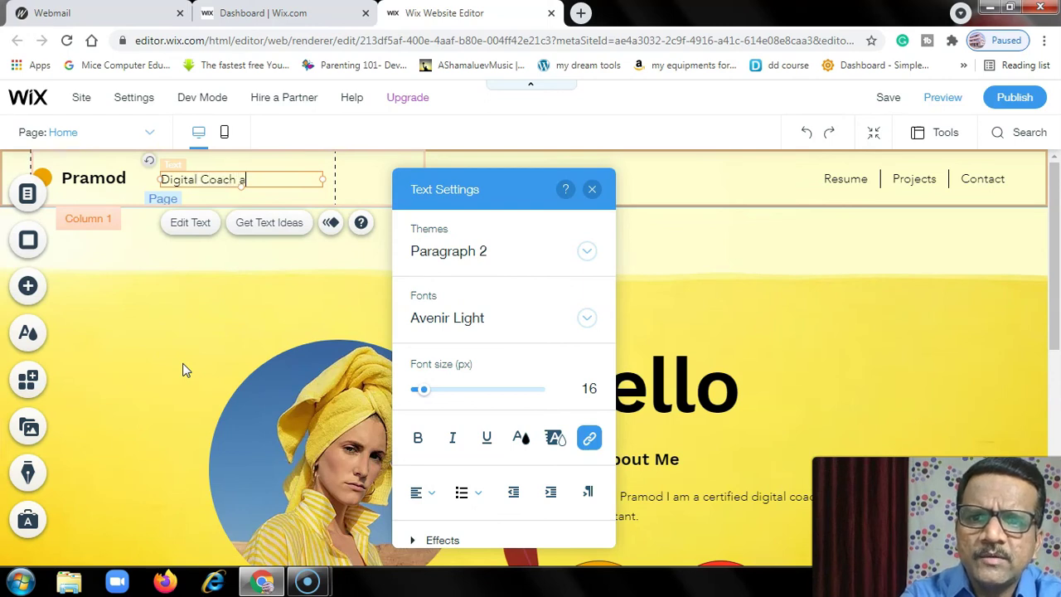
type("nd Consultant")
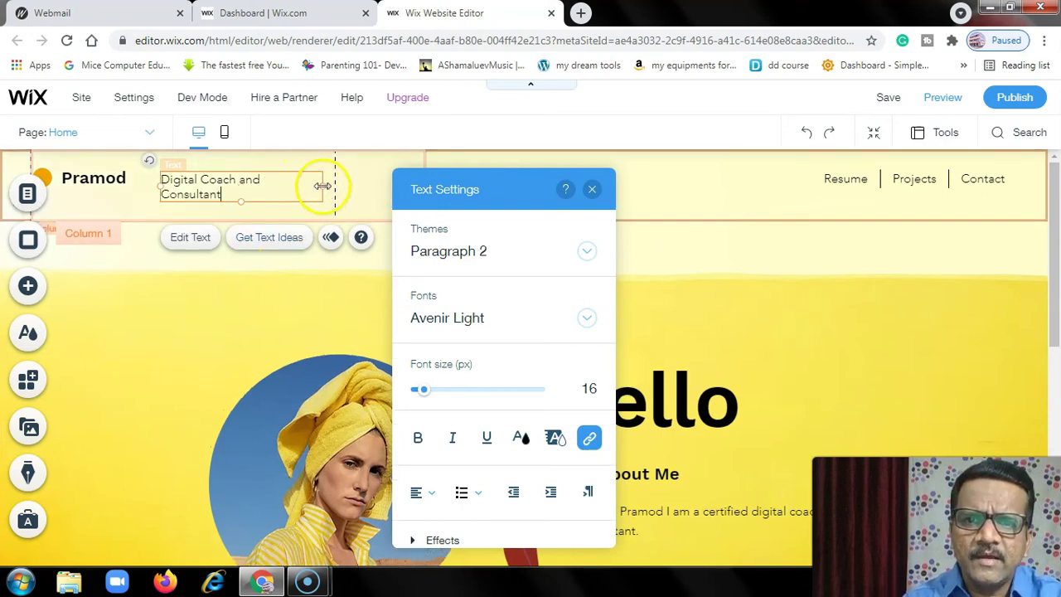
- Widen the subtitle box to one line and move it beneath the Pramod name
left_click_drag(321, 188, 340, 186)
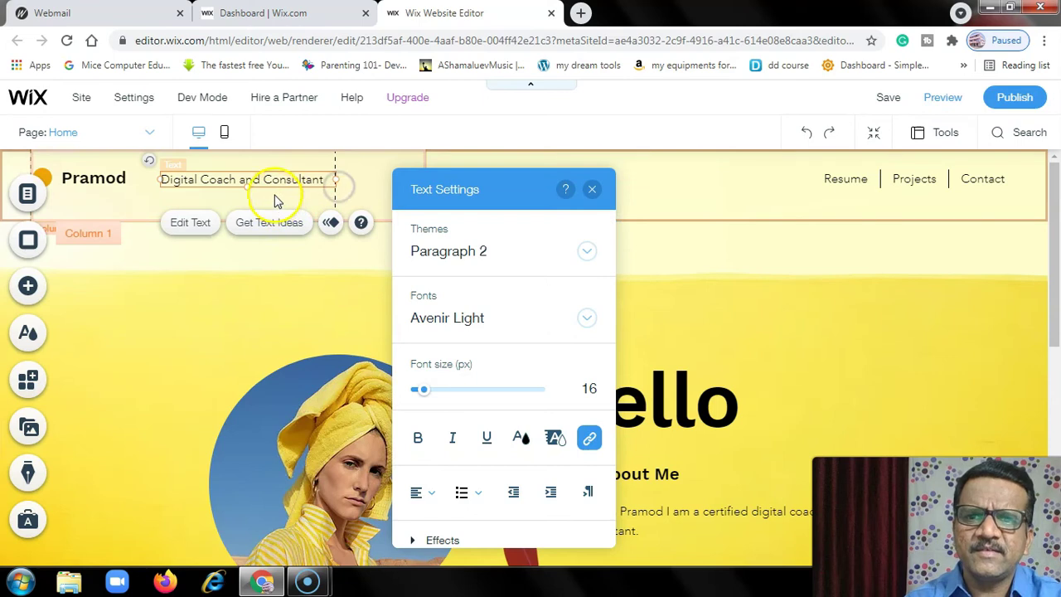
left_click(272, 195)
left_click_drag(93, 181, 116, 178)
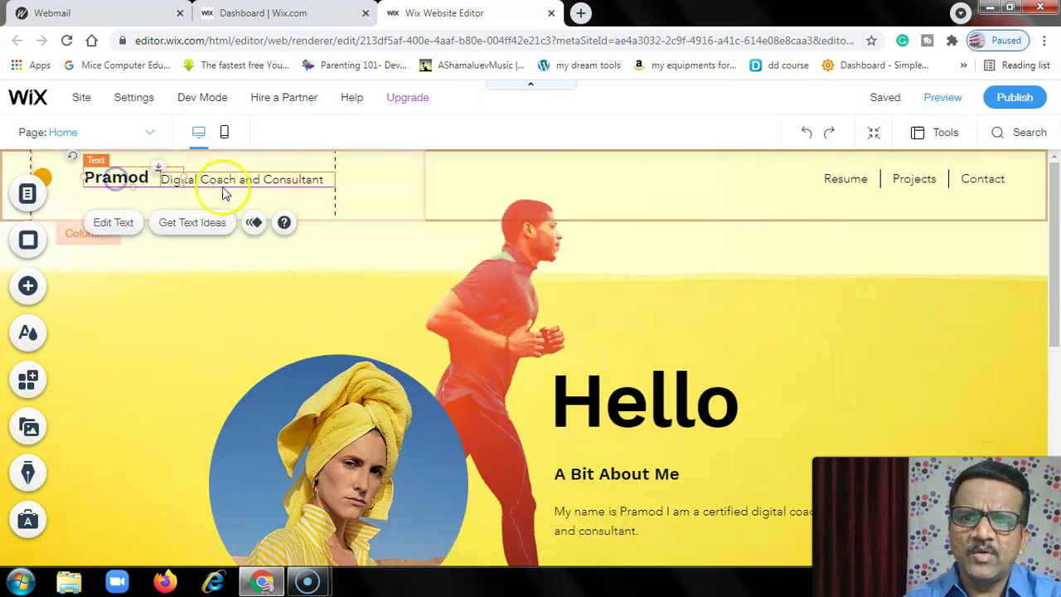
left_click(214, 180)
left_click_drag(211, 180, 135, 202)
left_click(303, 178)
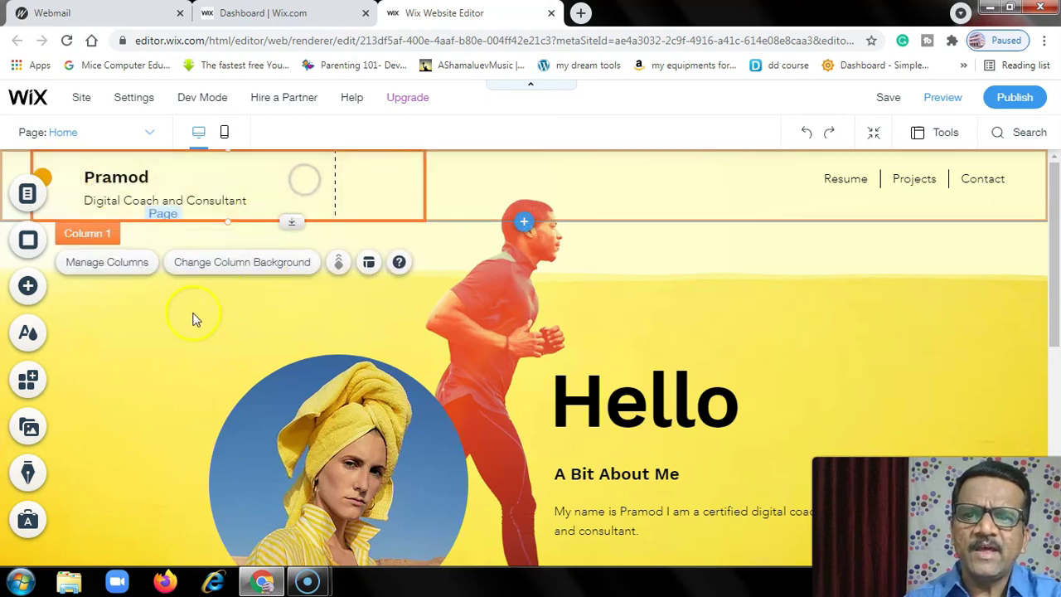
left_click(161, 345)
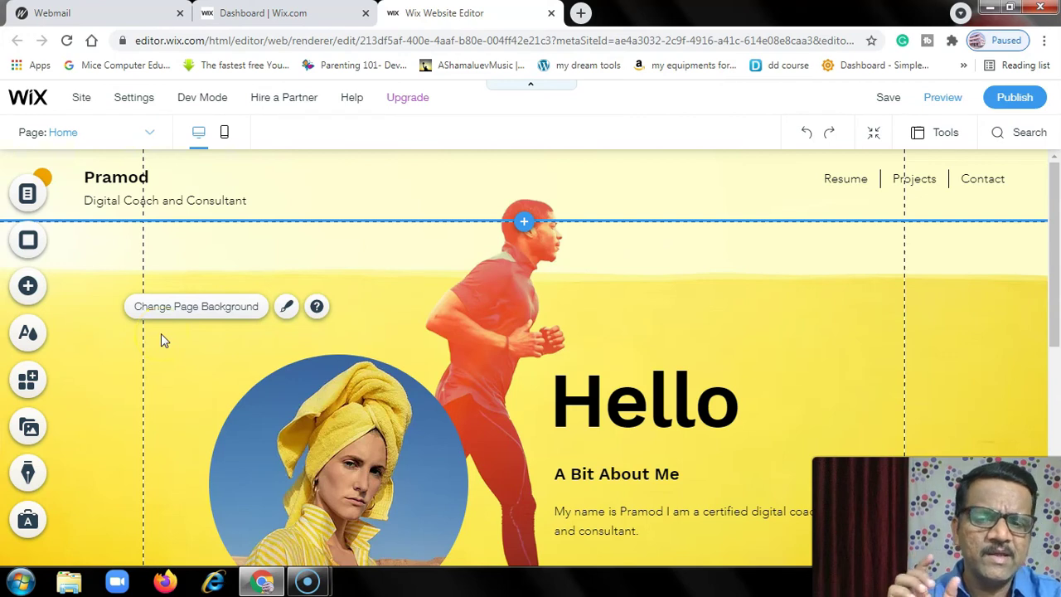
- Save and publish the site, dismiss the confirmation and mobile prompts, and close the editor
left_click(888, 99)
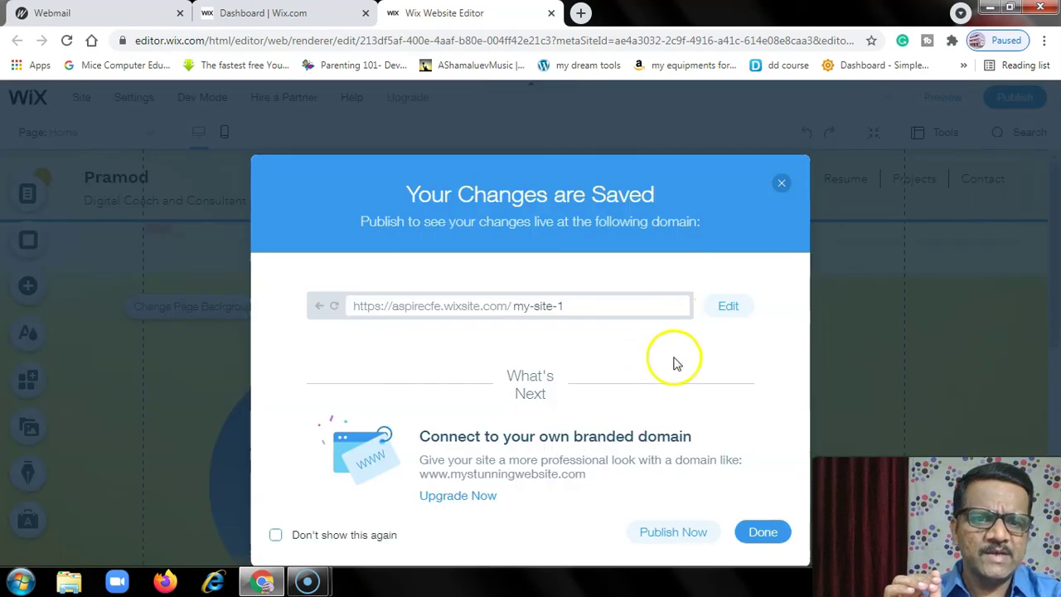
left_click(684, 535)
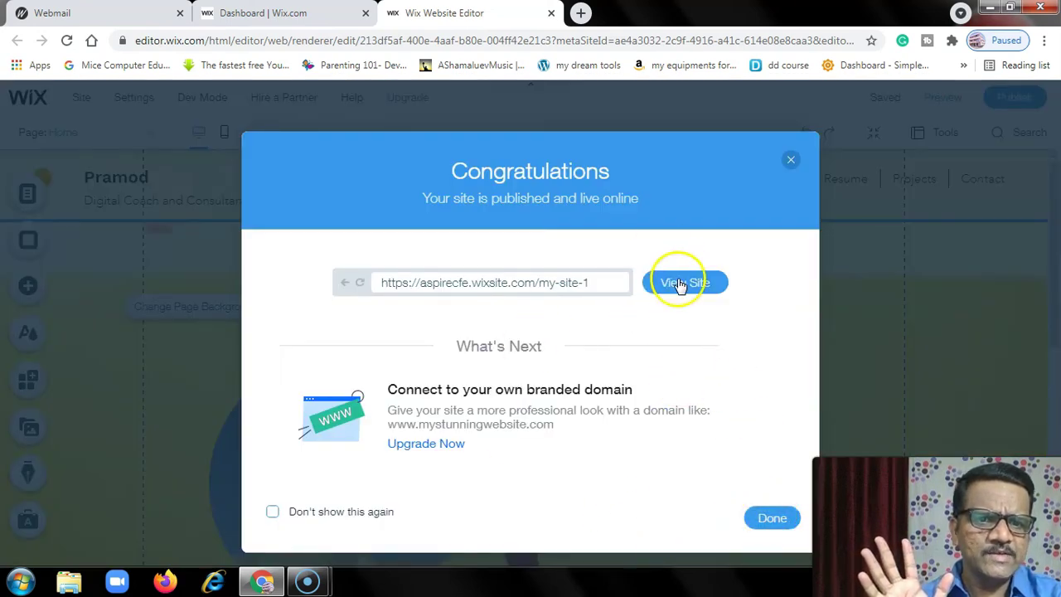
left_click(767, 519)
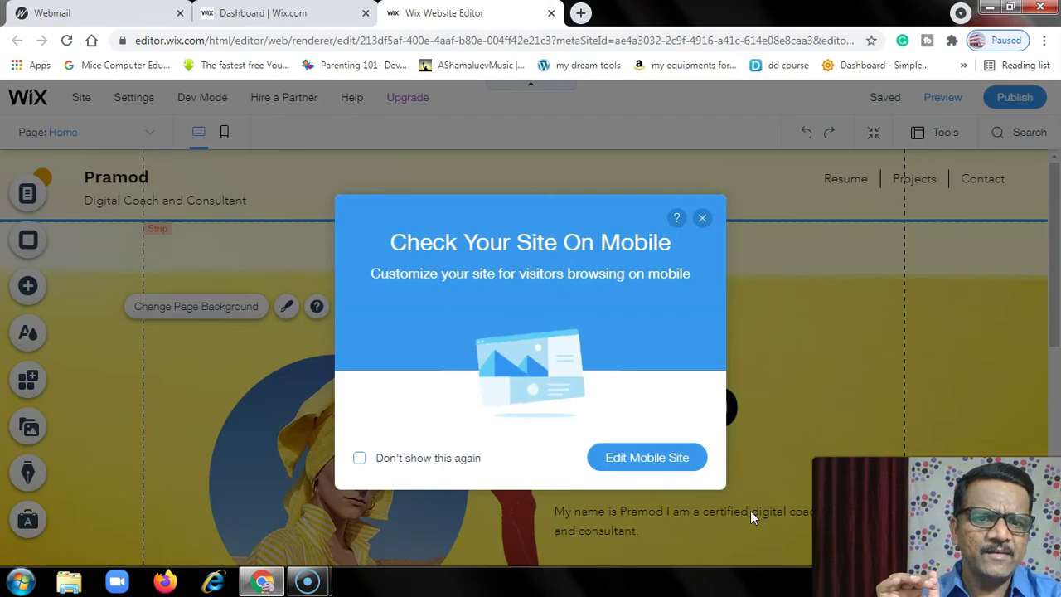
left_click(701, 220)
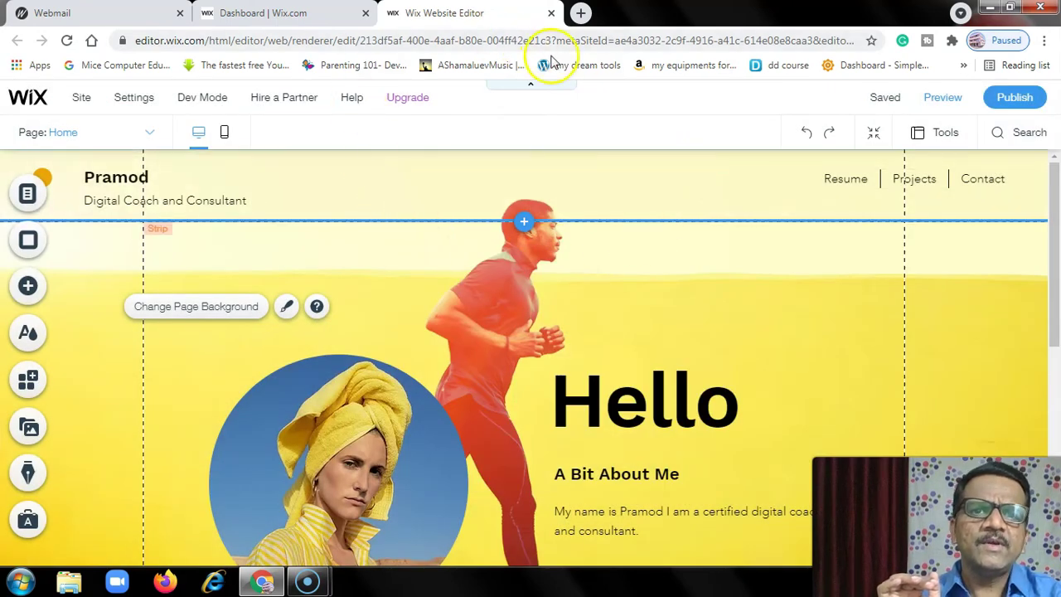
left_click(551, 13)
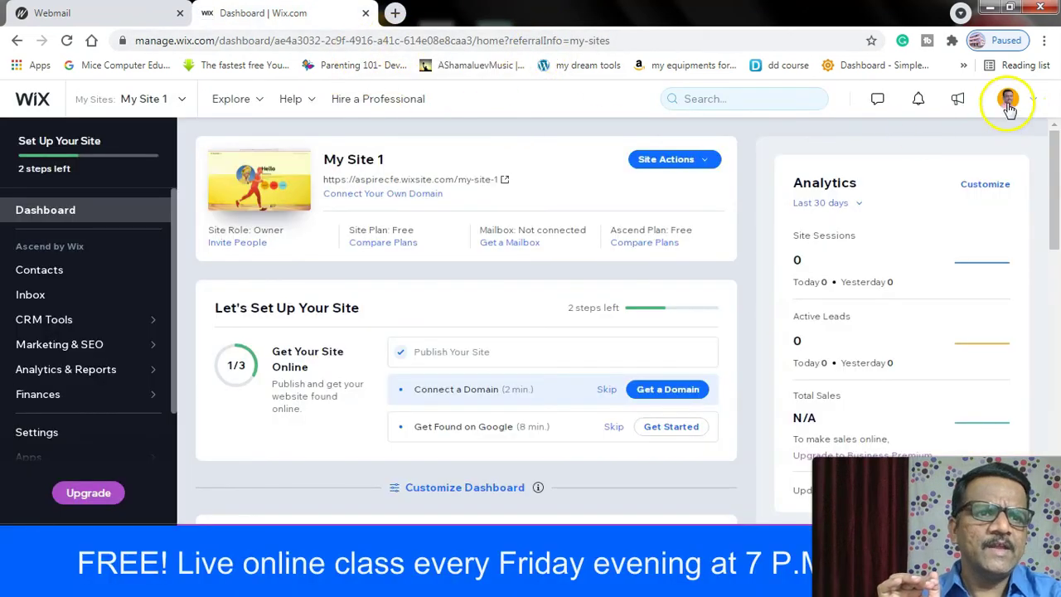
- Return to My Sites and open the live My Site 1 link in a new tab
left_click(33, 100)
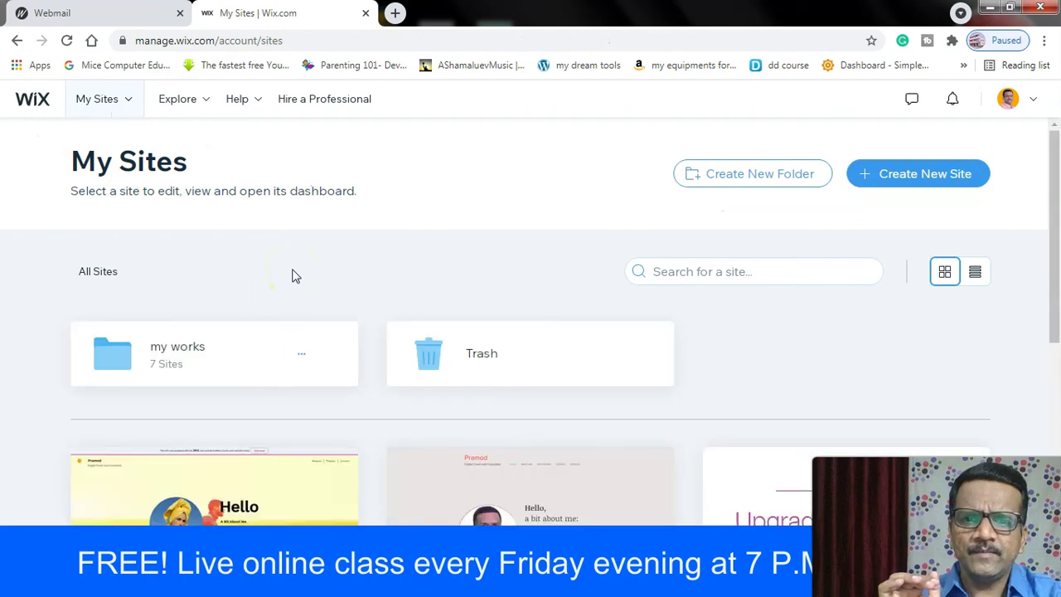
scroll(273, 282, "down", 4)
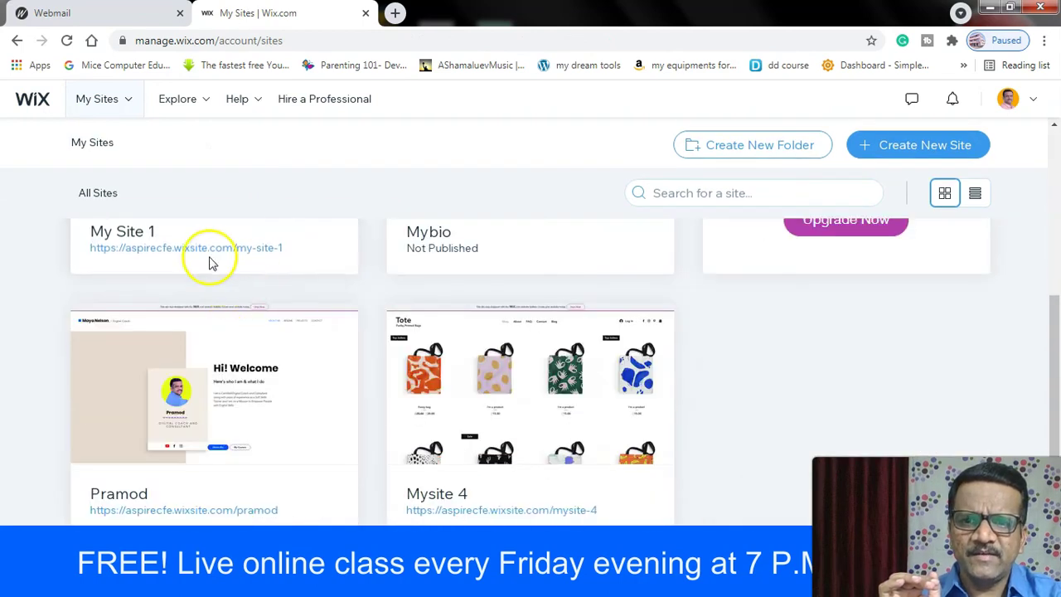
right_click(266, 251)
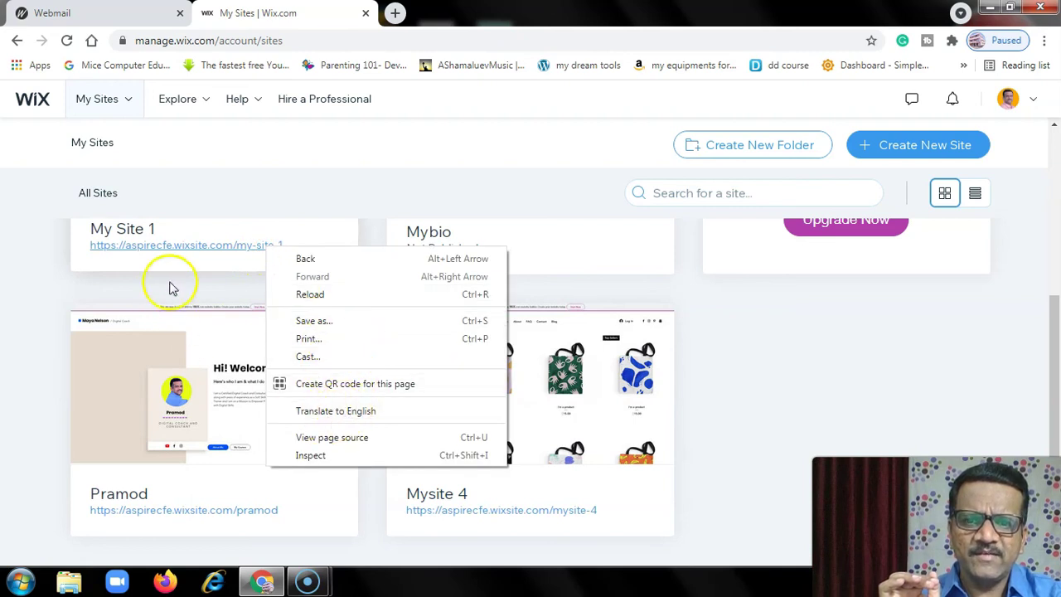
left_click(220, 245)
left_click(219, 244)
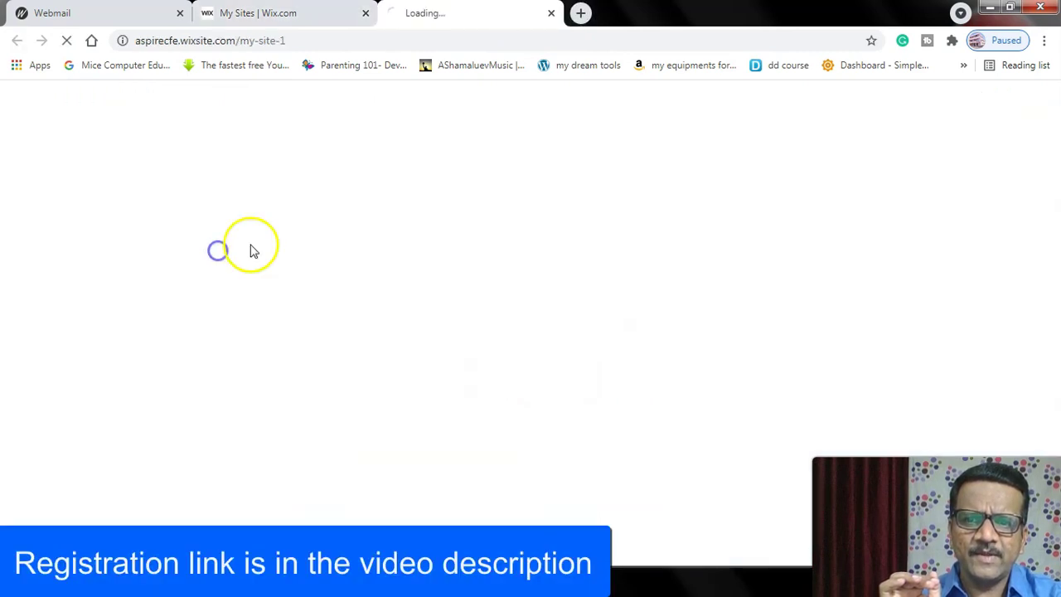